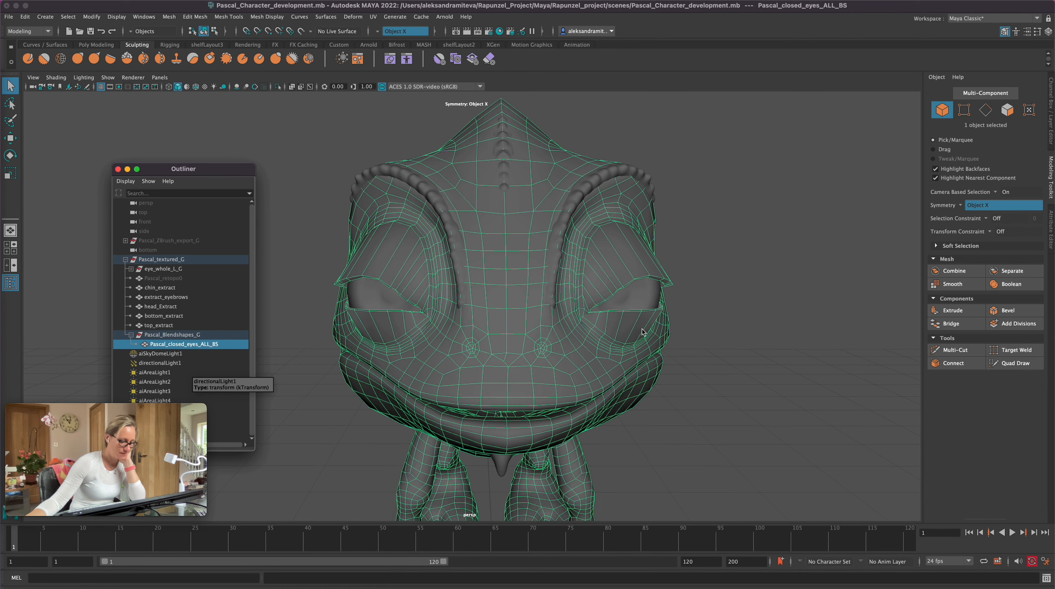
Step: Select the Pascal_closed_eyes_ALL_BS mesh and centre its pivot
alt+drag(619, 363, 676, 384)
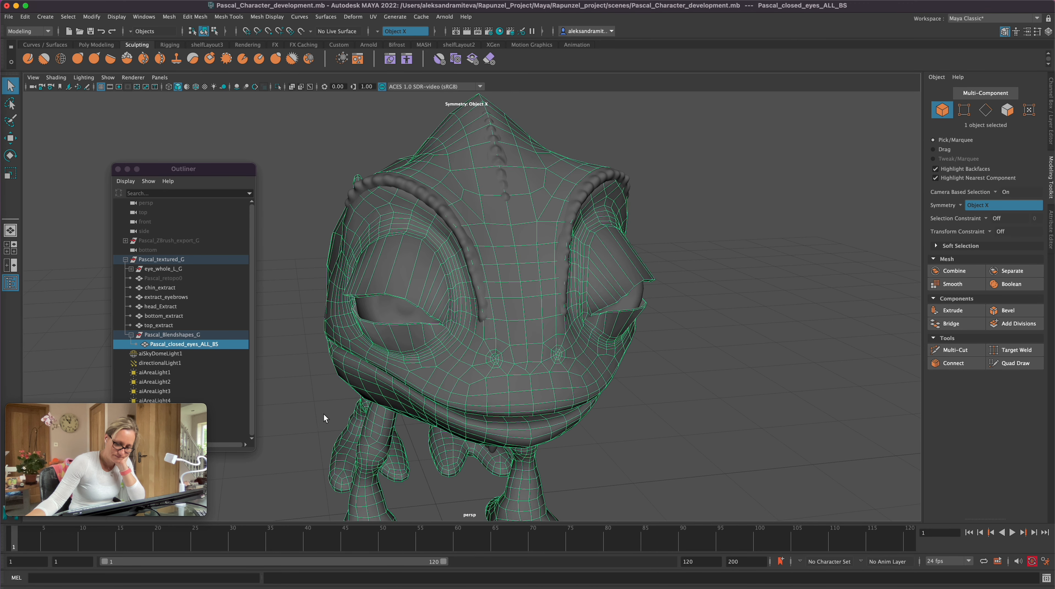
click(213, 345)
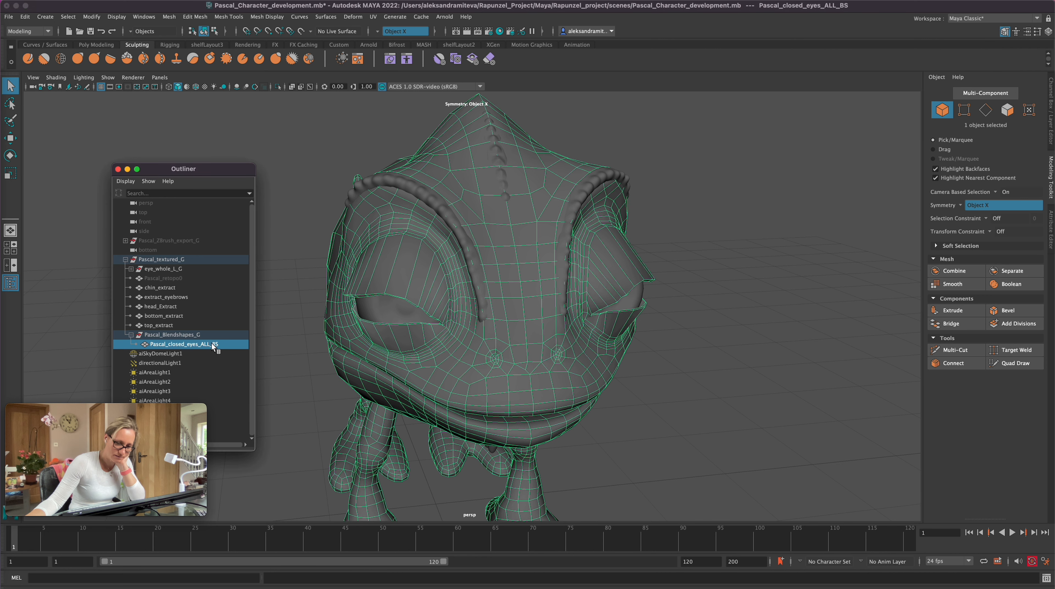
scroll(619, 372, down, 2)
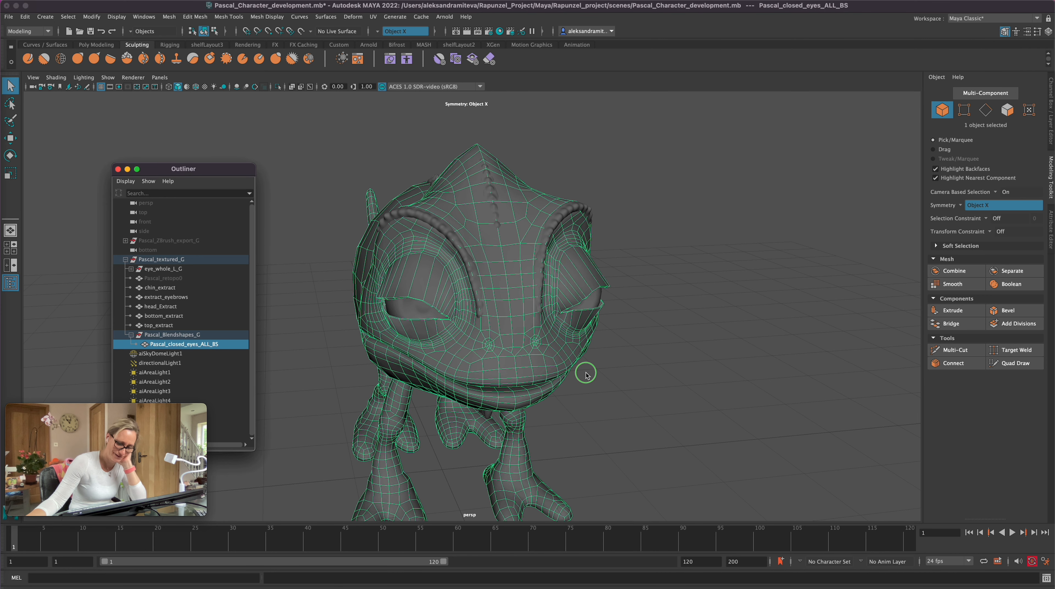
scroll(586, 374, down, 1)
key(w)
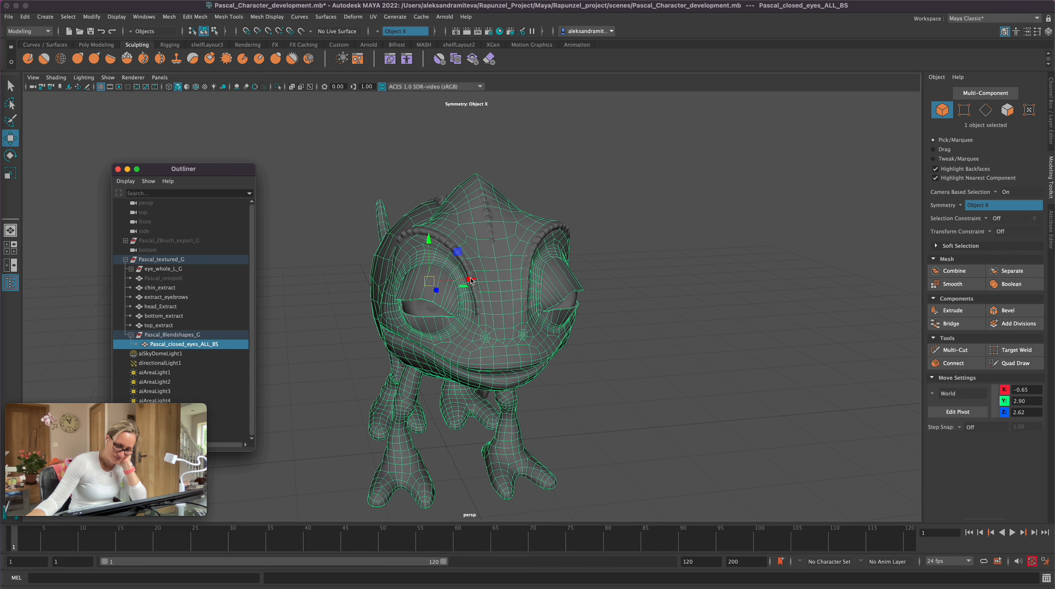
mouse_move(626, 391)
alt+mouse_down()
mouse_move(607, 388)
mouse_move(623, 395)
alt+mouse_up()
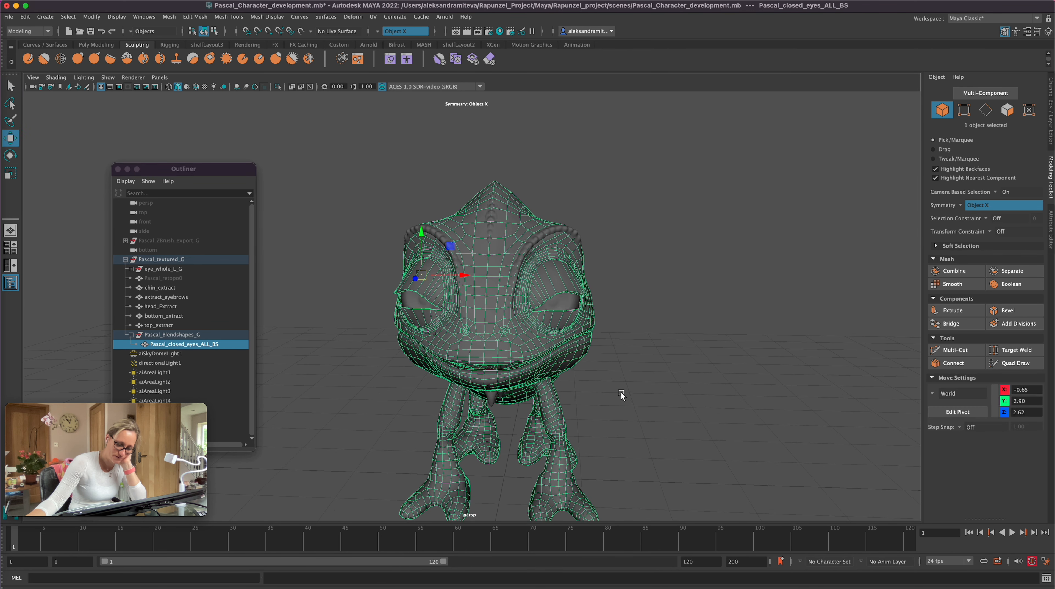
click(207, 346)
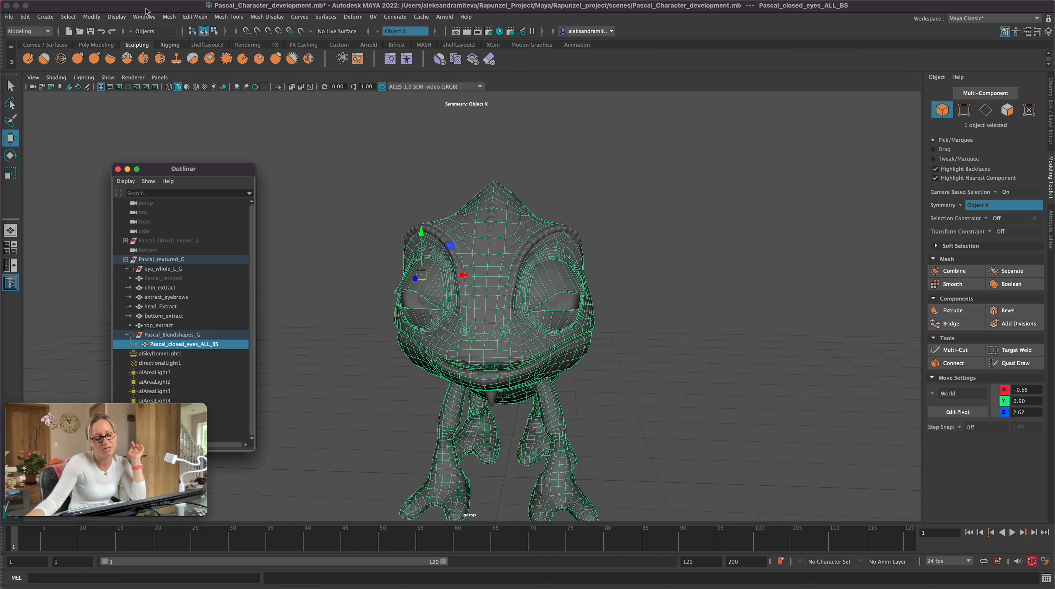
click(91, 16)
click(122, 85)
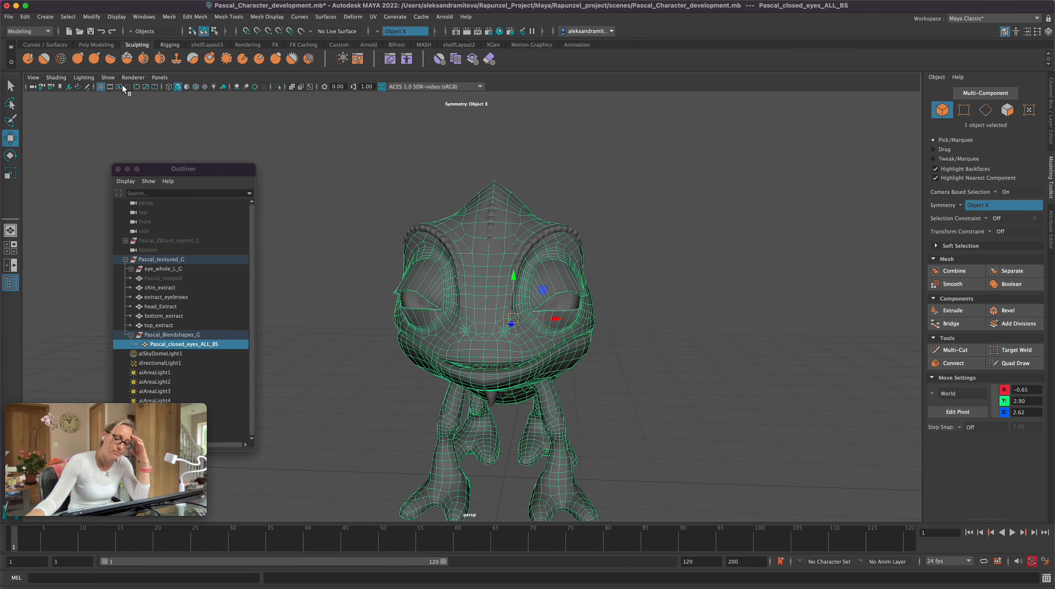
Step: Move the closed-eyes mesh along X to stand beside the eyeballs and unhide the Pascal_retopo0 mesh
drag(557, 320, 822, 321)
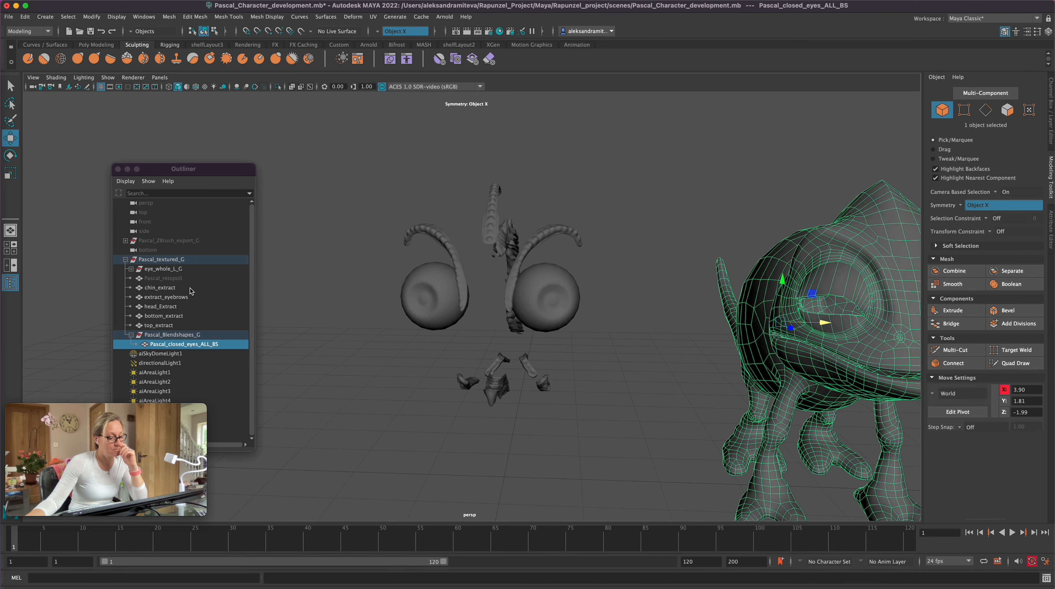
click(182, 279)
key(h)
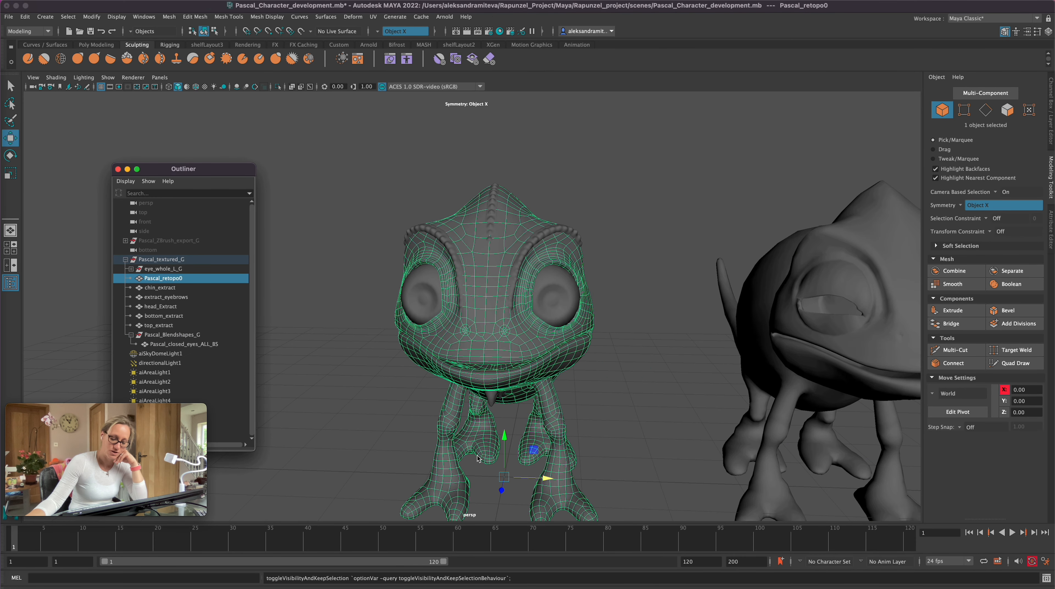
Step: Create a blend shape with Pascal_closed_eyes_ALL_BS as target and Pascal_retopo0 as base, using local origin and topology checking
click(821, 347)
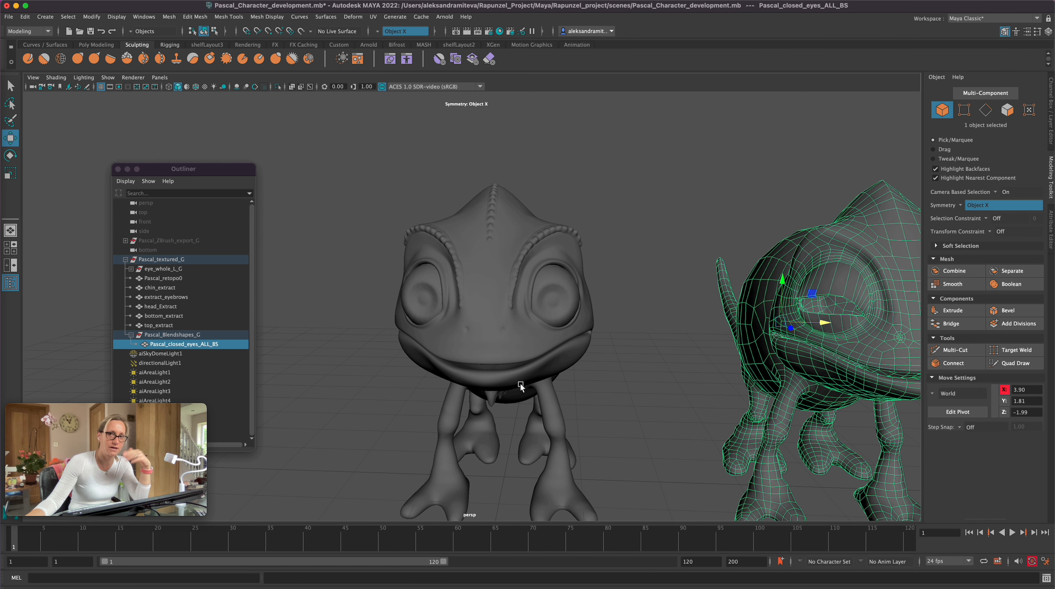
shift+click(577, 348)
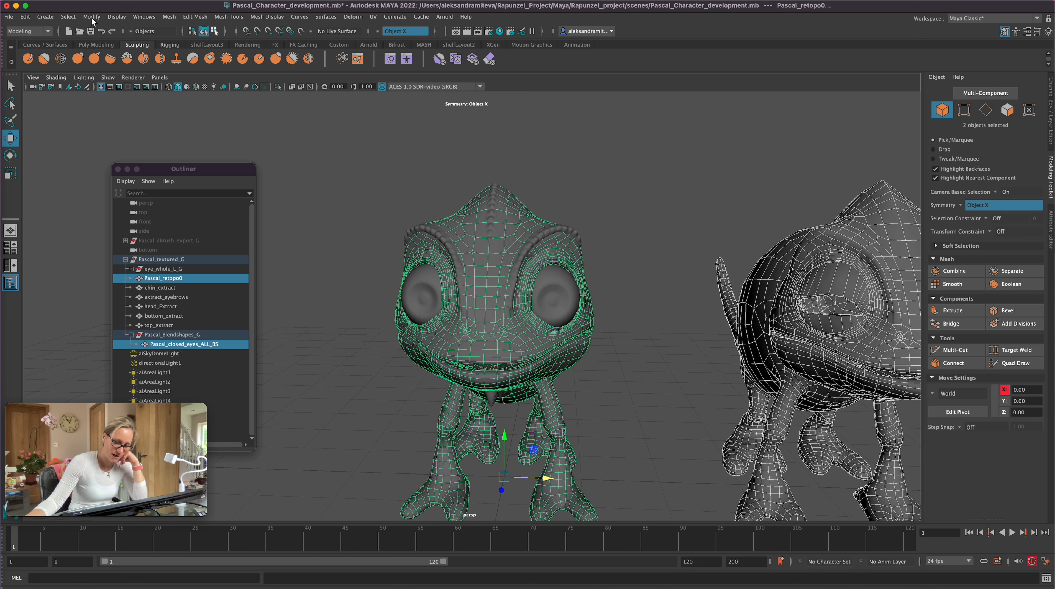
click(44, 30)
click(29, 75)
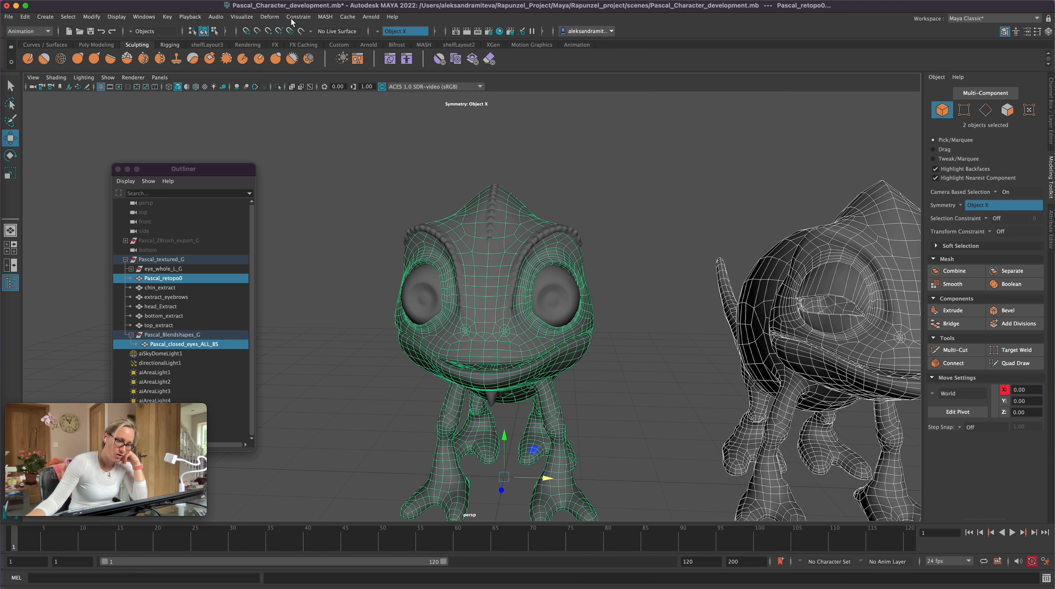
click(269, 17)
click(375, 40)
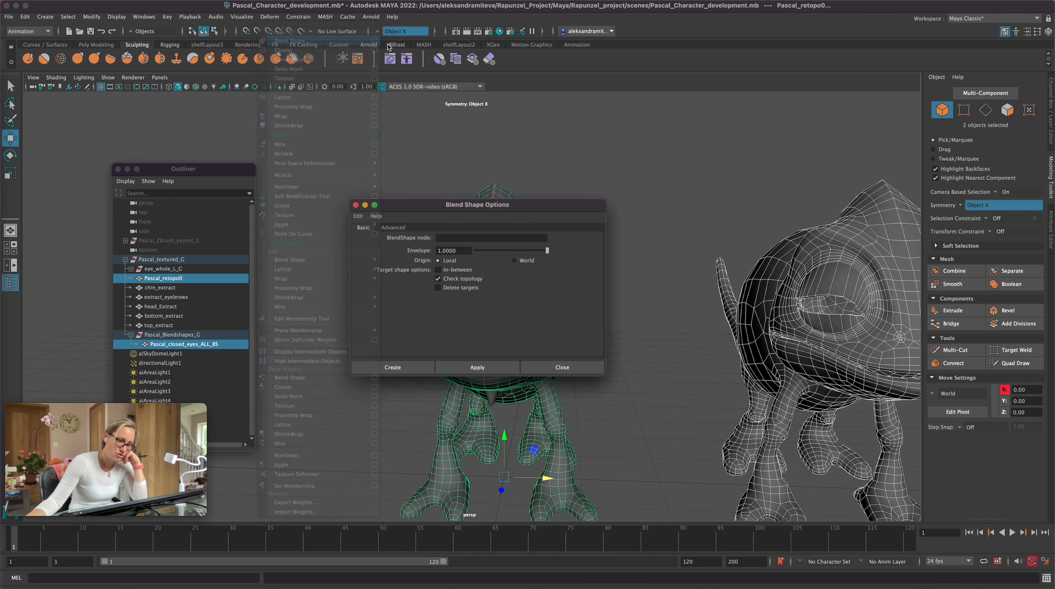
click(409, 367)
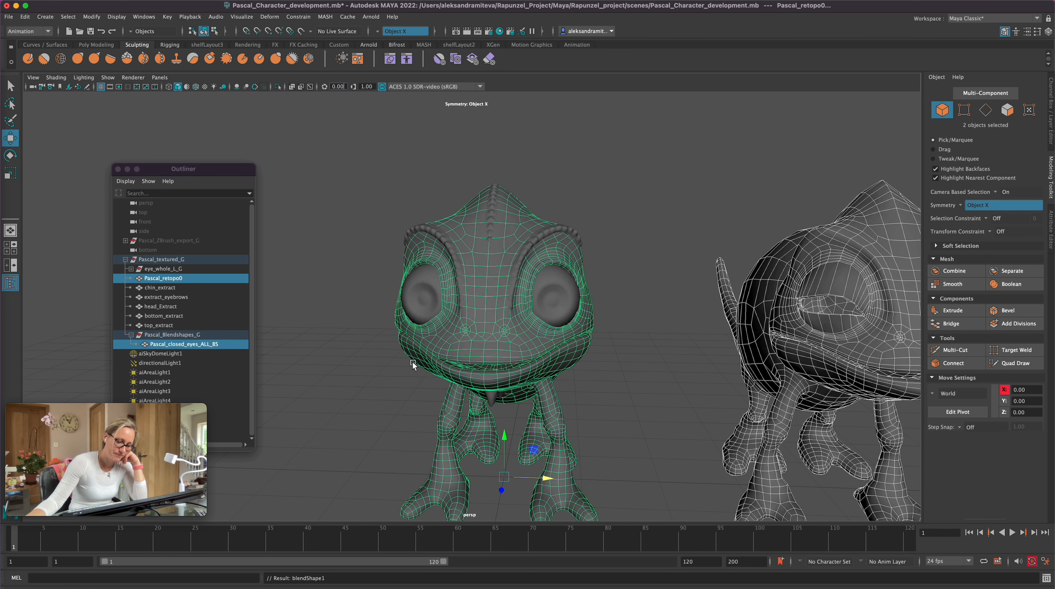
Step: Open the Shape Editor and raise the closed-eyes target weight of blendShape1 to 1.000
click(145, 17)
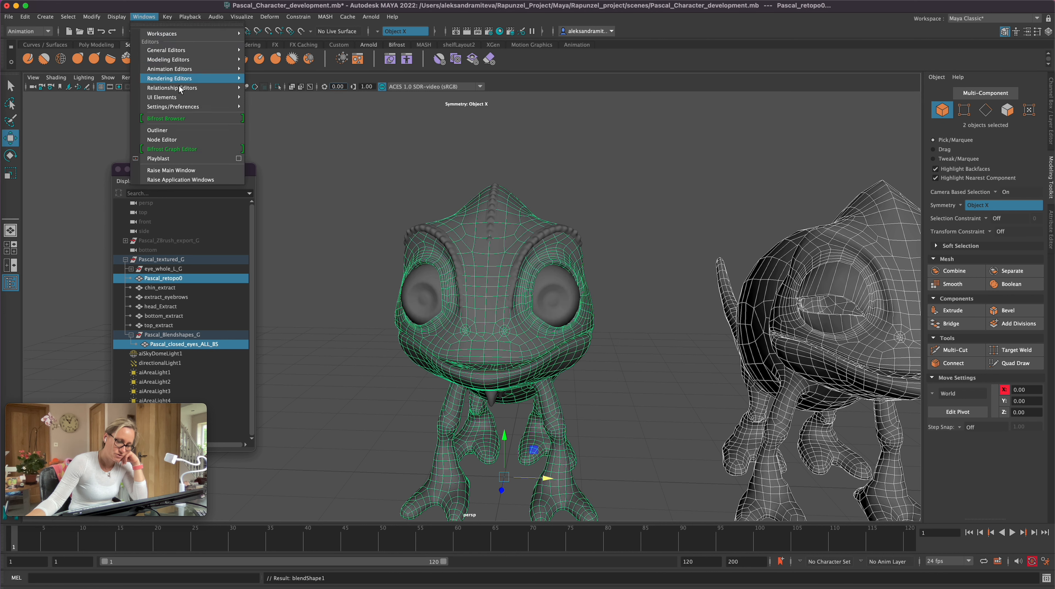
mouse_move(202, 101)
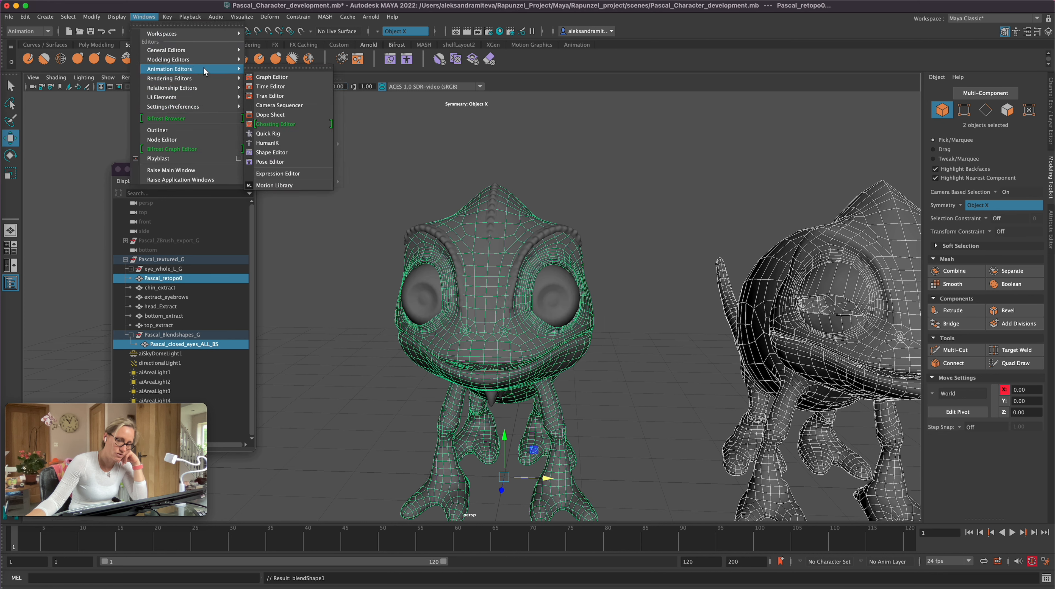
click(290, 153)
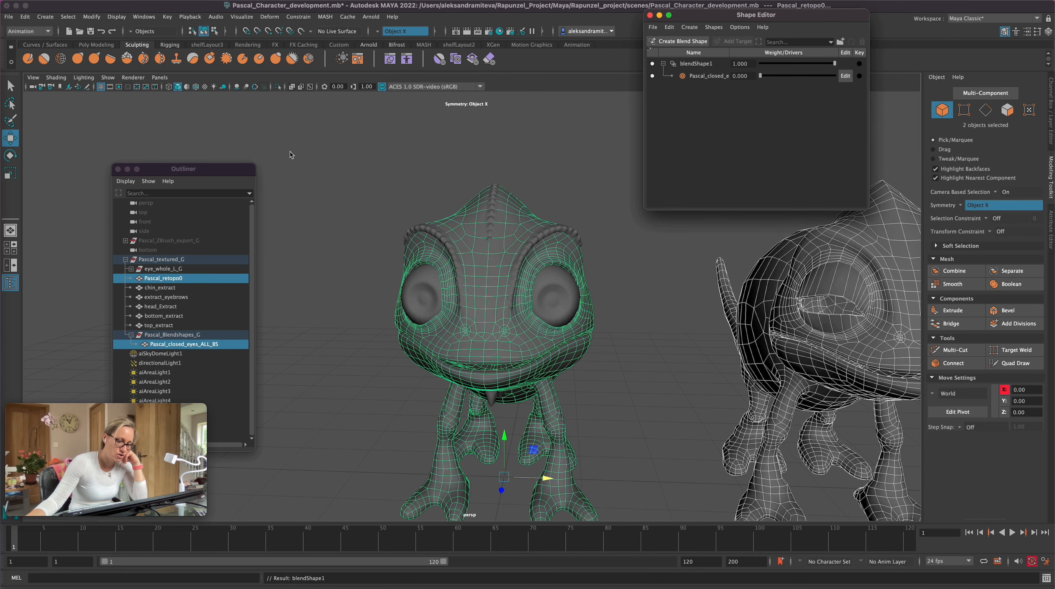
drag(763, 29, 759, 53)
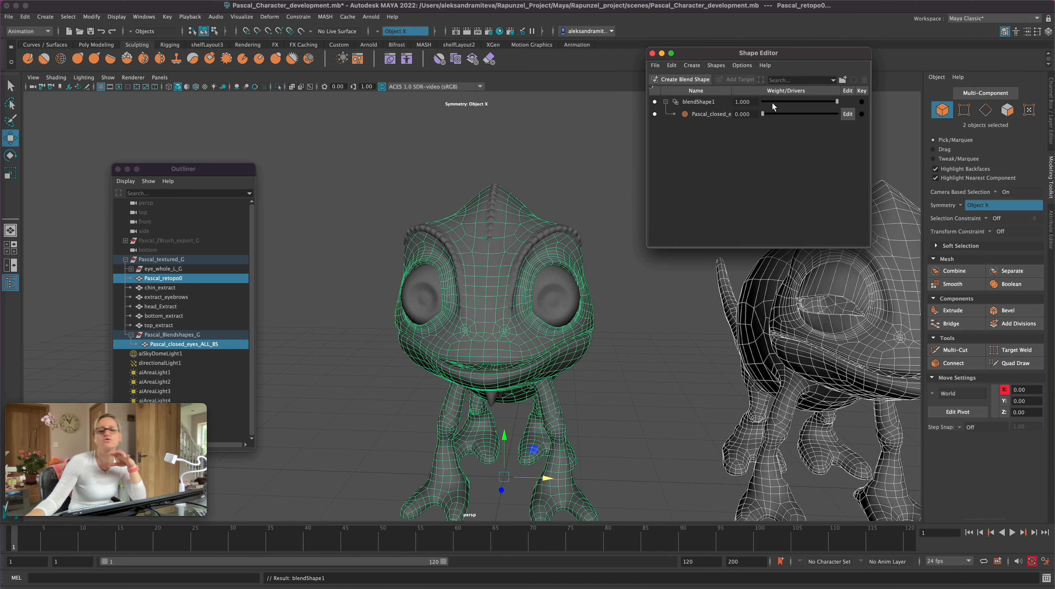
click(661, 299)
drag(763, 114, 842, 121)
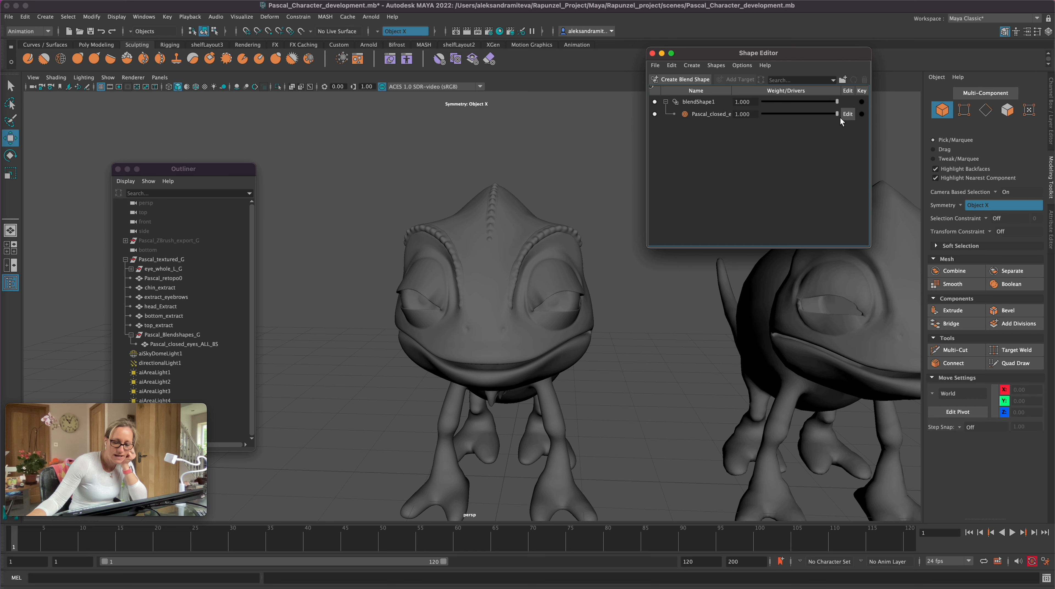
Step: Select the Pascal_retopo0 mesh and enable editing of its closed-eyes blend shape target
click(529, 348)
alt+drag(614, 395, 613, 394)
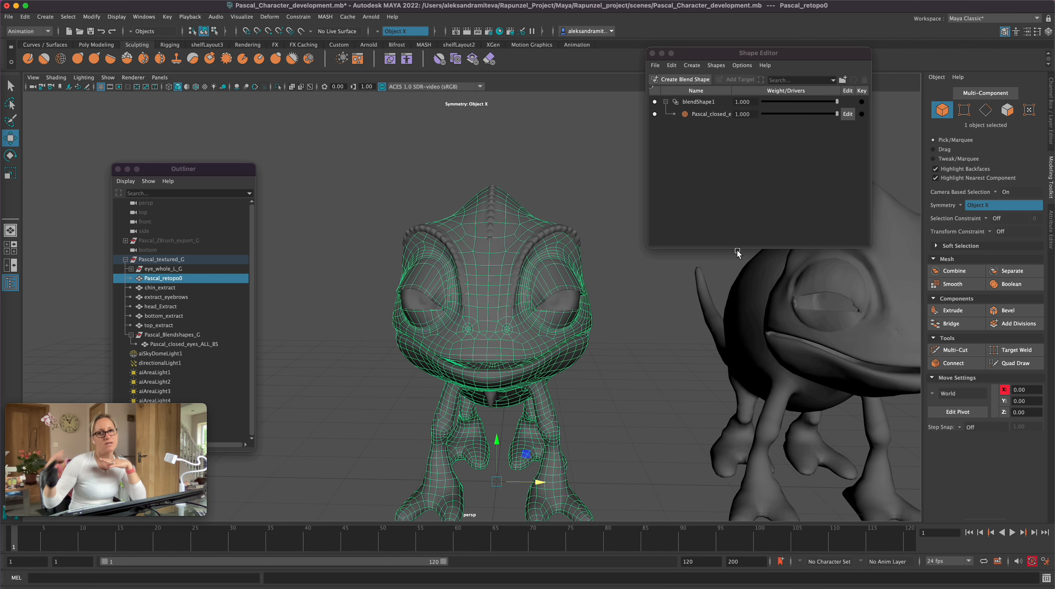
click(847, 114)
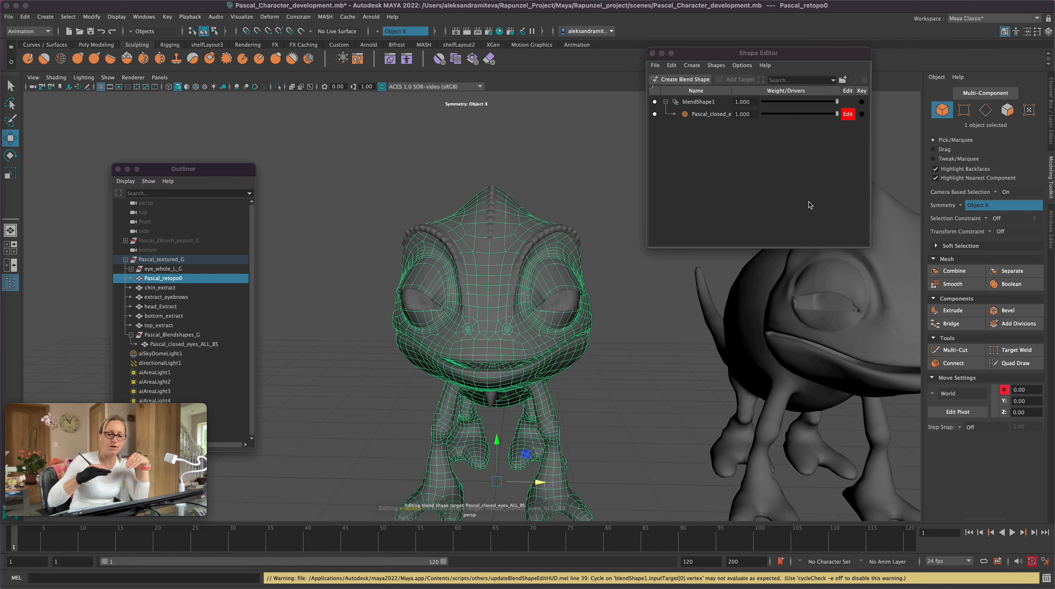
click(572, 350)
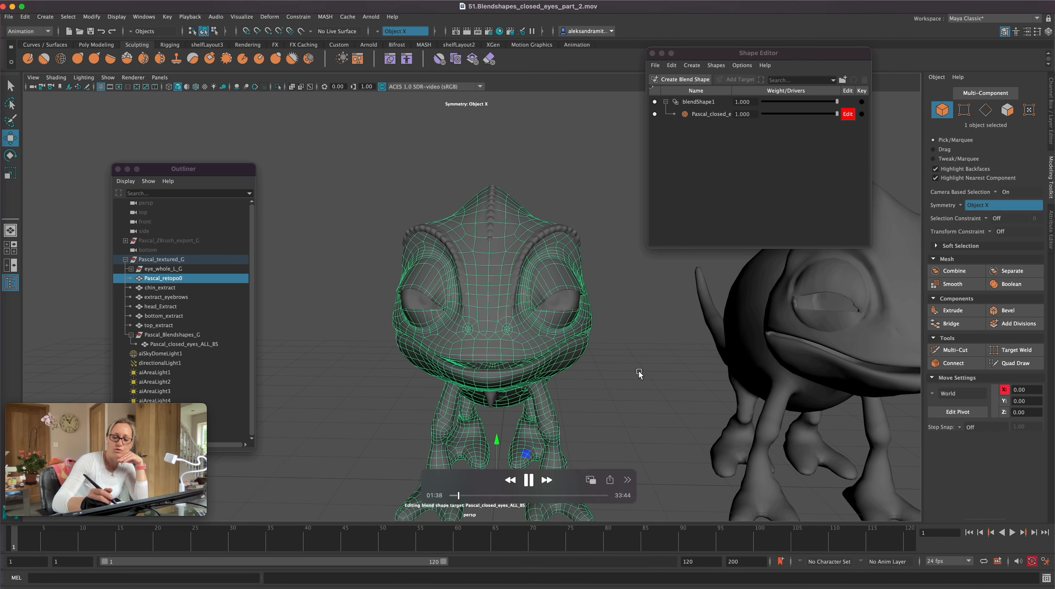
key(1)
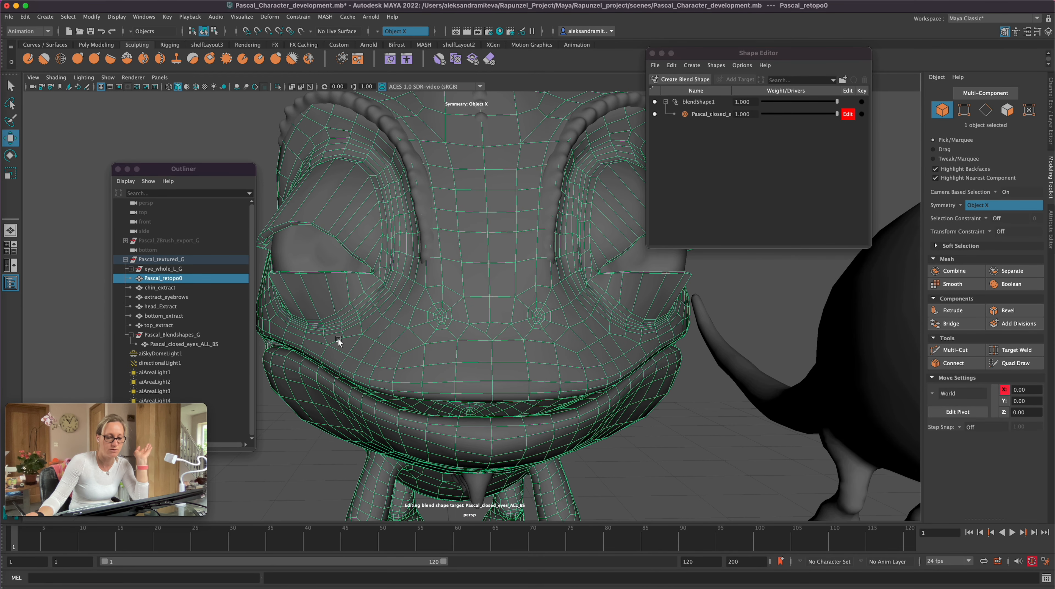
Step: Try repositioning single vertices along the upper eyelid edge with Object X symmetry, and undo the last move along X
click(964, 113)
click(334, 243)
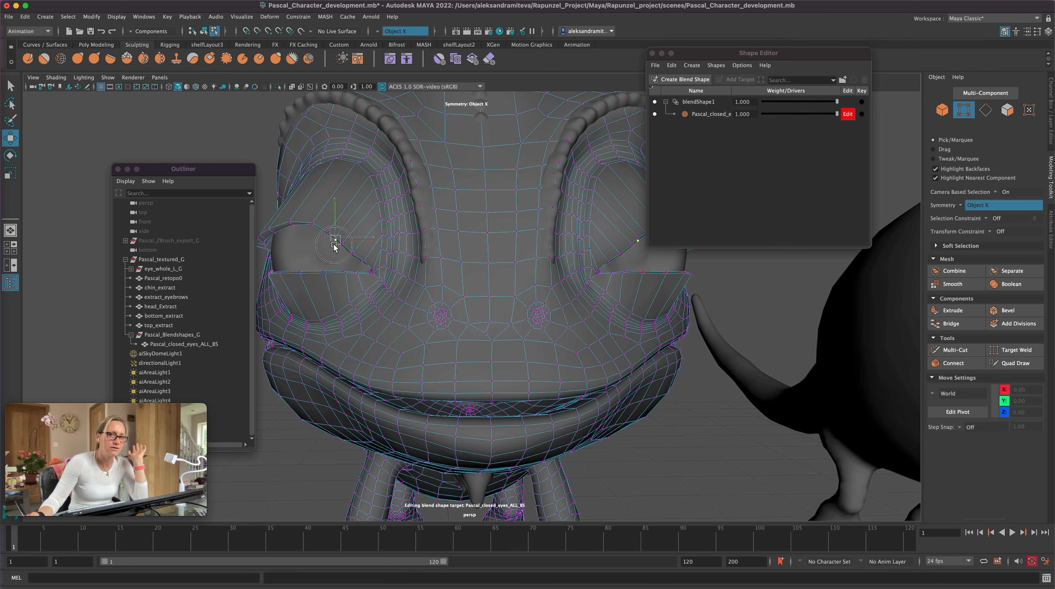
mouse_move(335, 442)
alt+mouse_down()
mouse_move(307, 452)
mouse_move(334, 445)
alt+mouse_up()
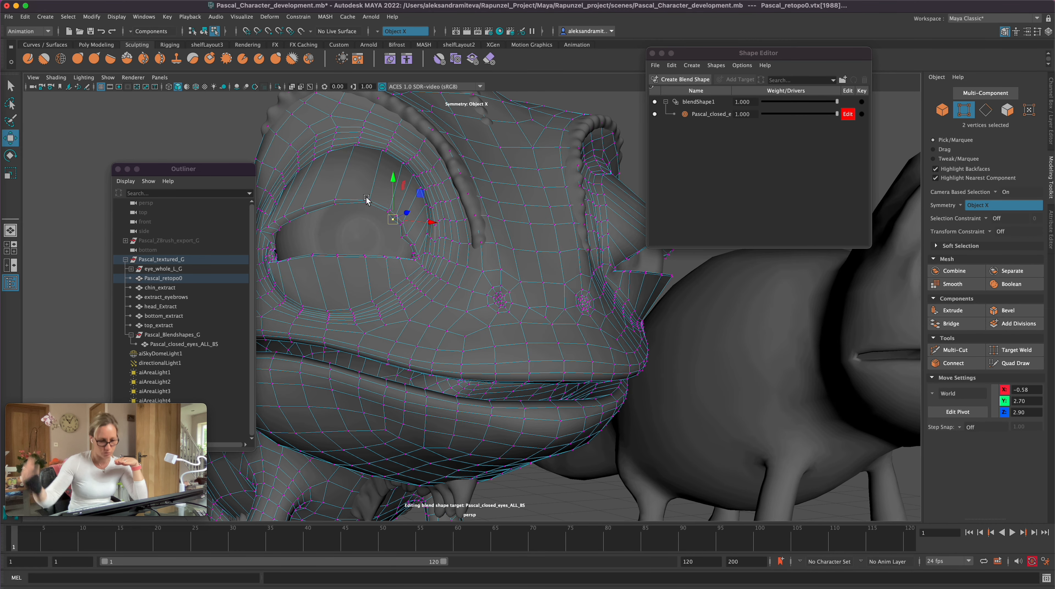
alt+drag(371, 203, 369, 210)
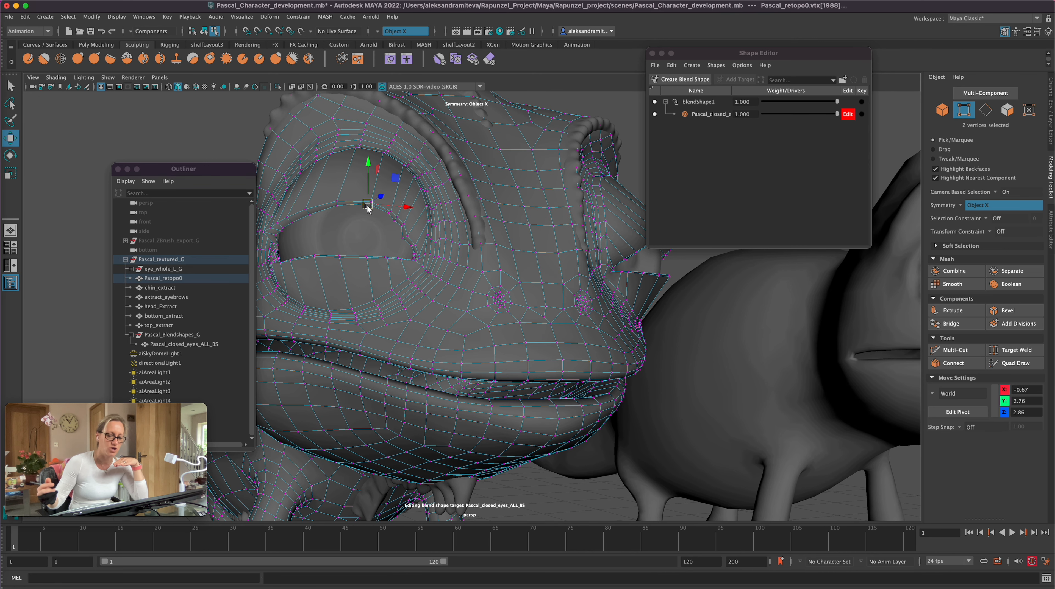
click(369, 205)
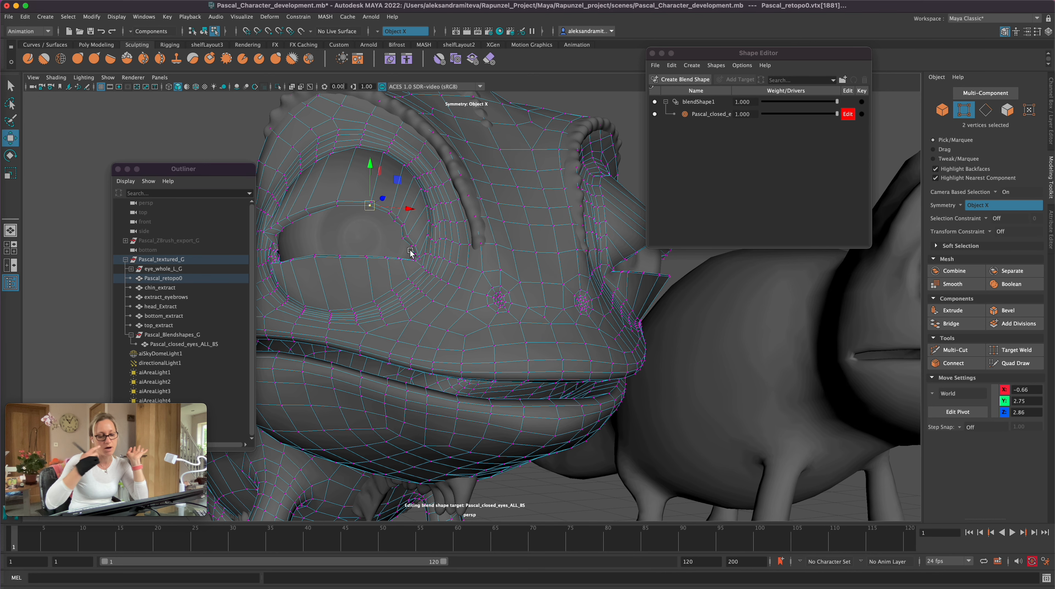
click(400, 225)
alt+drag(476, 331, 523, 320)
drag(540, 269, 535, 270)
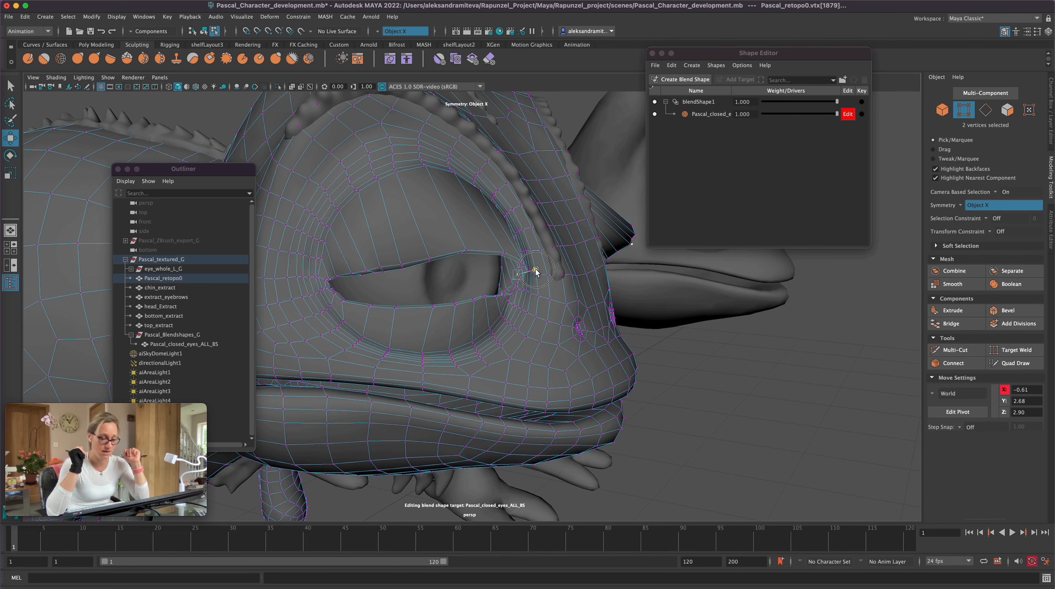
alt+drag(619, 353, 643, 362)
key(super+z)
key(super+z)
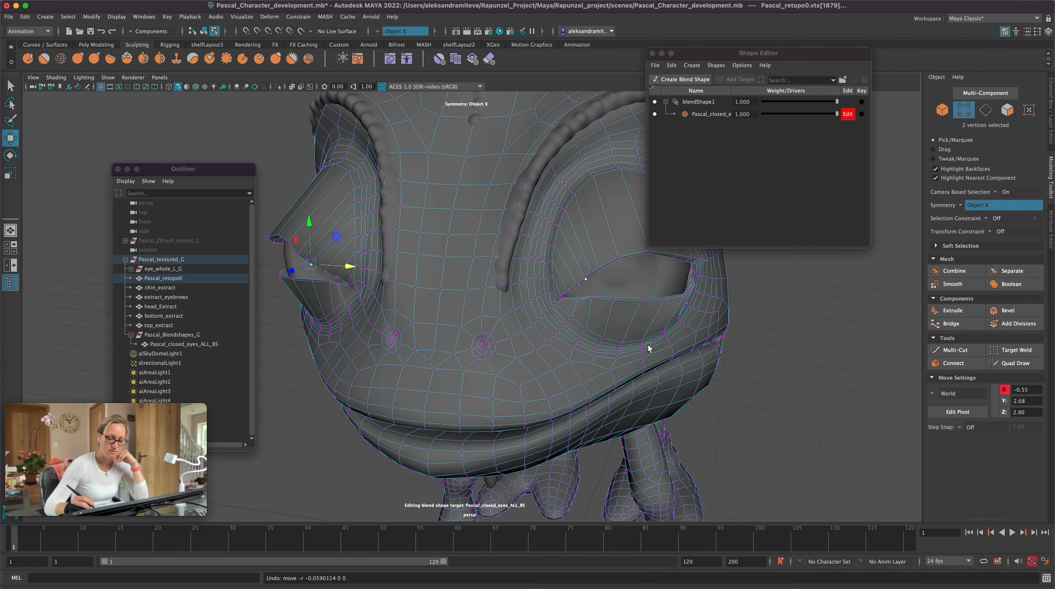
Step: Reshape the upper eyelid edges around the eyeballs with the Grab tool, keeping Object X symmetry
alt+drag(303, 377, 319, 368)
click(77, 58)
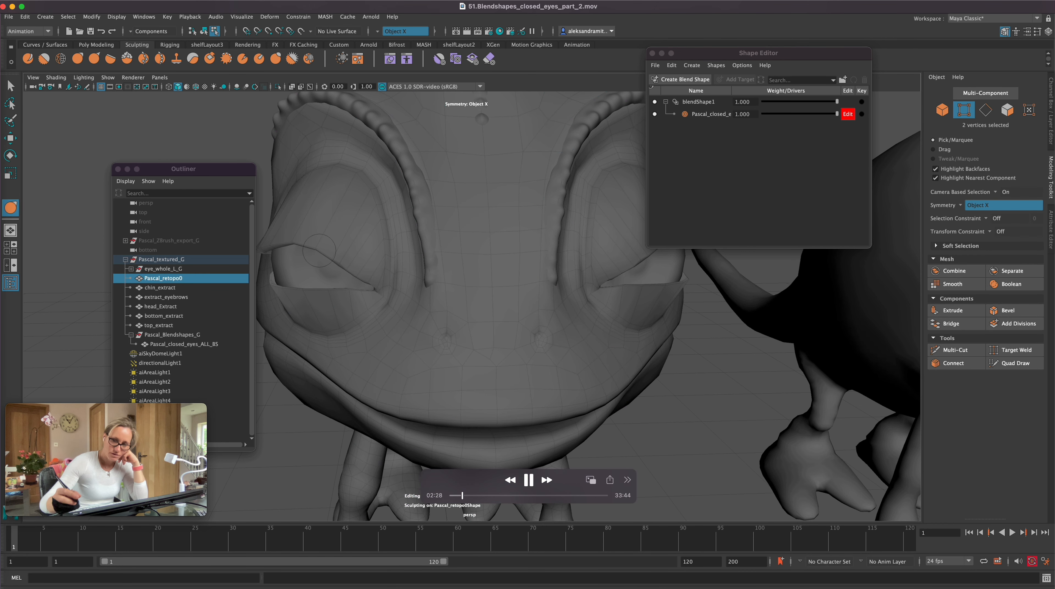
mouse_move(316, 248)
alt+mouse_down()
mouse_move(347, 241)
mouse_move(316, 249)
alt+mouse_up()
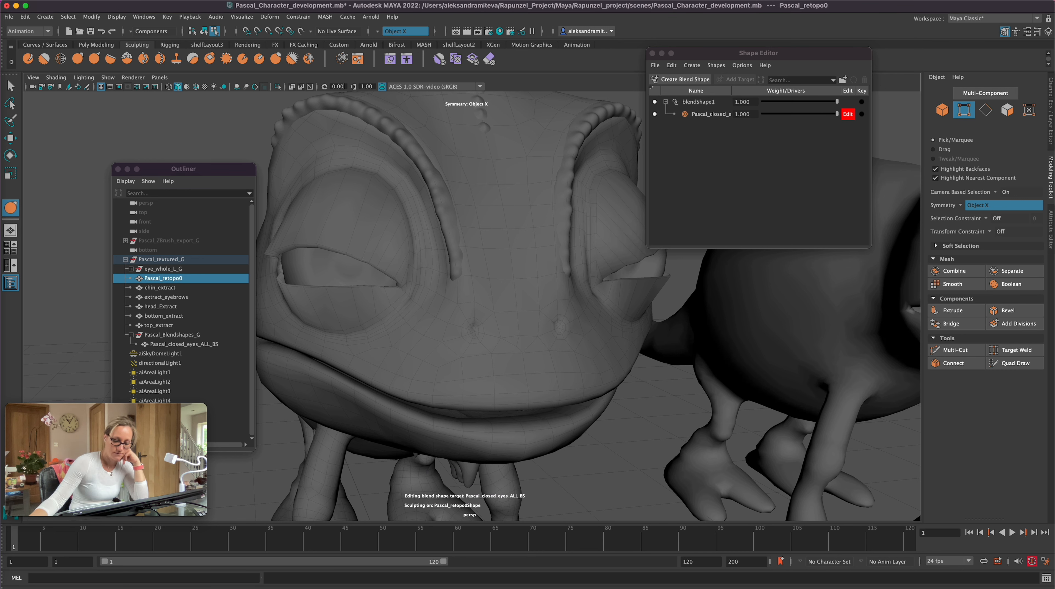
mouse_move(408, 360)
alt+mouse_down()
mouse_move(448, 356)
mouse_move(459, 270)
alt+mouse_up()
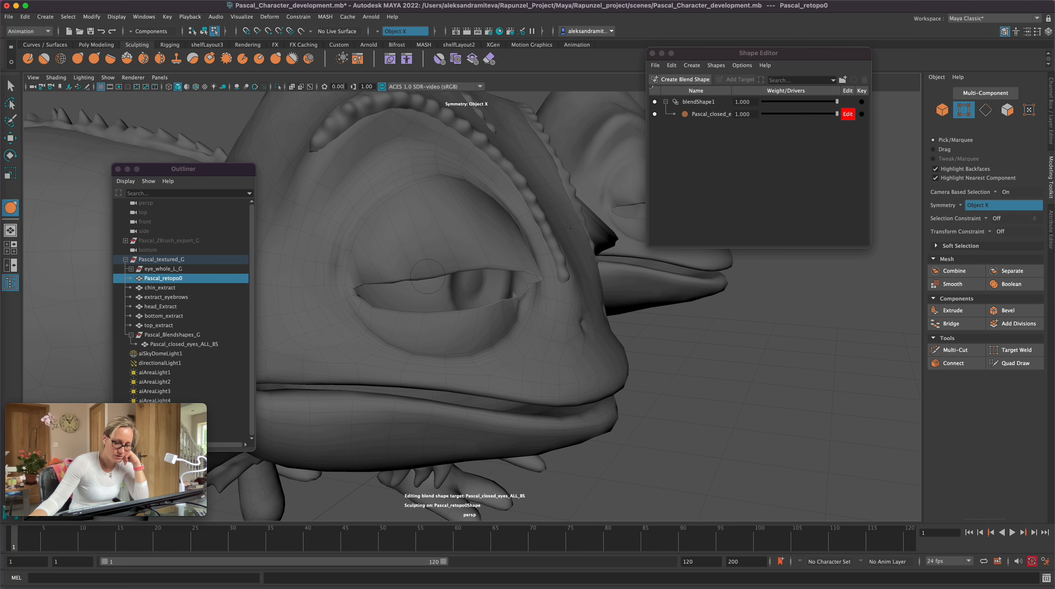
alt+drag(447, 308, 445, 307)
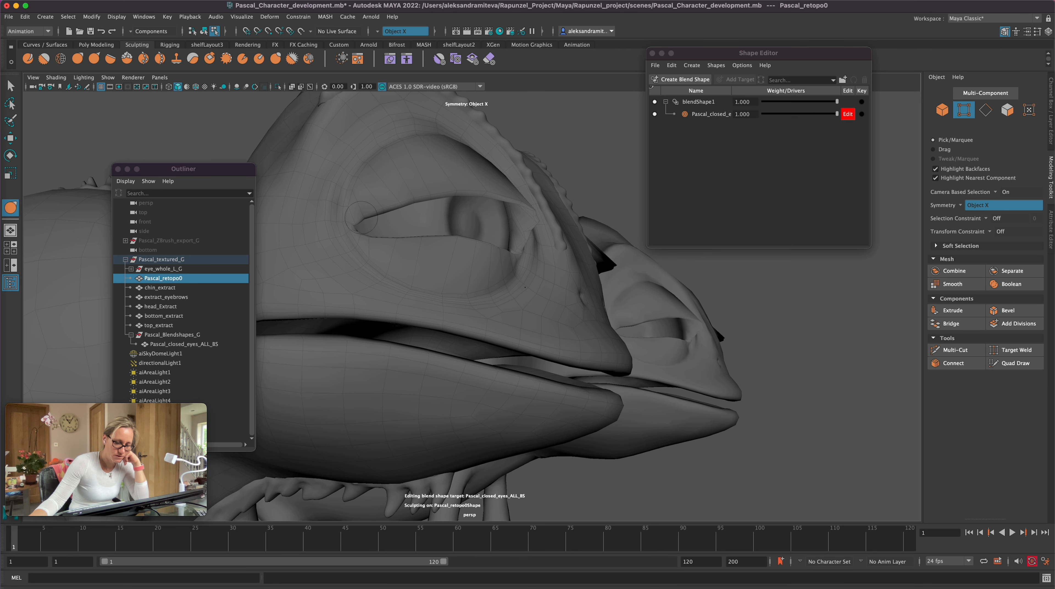
Step: Pull the outer eyelid corners and the neighbouring lid edges into place around the eyeballs with the Grab tool
alt+drag(389, 273, 437, 339)
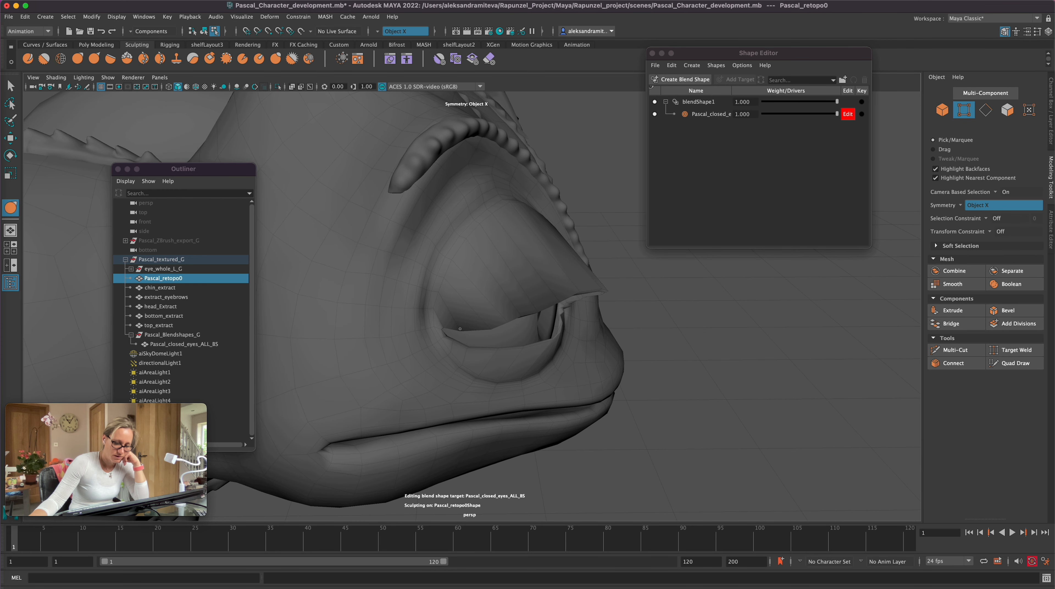
alt+drag(621, 385, 595, 364)
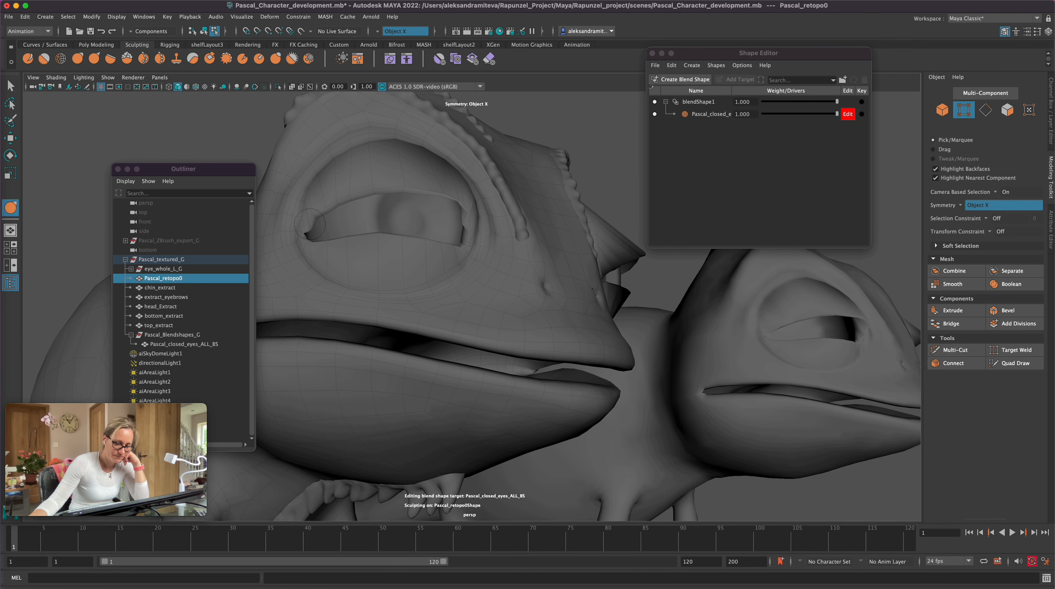
alt+drag(366, 259, 501, 300)
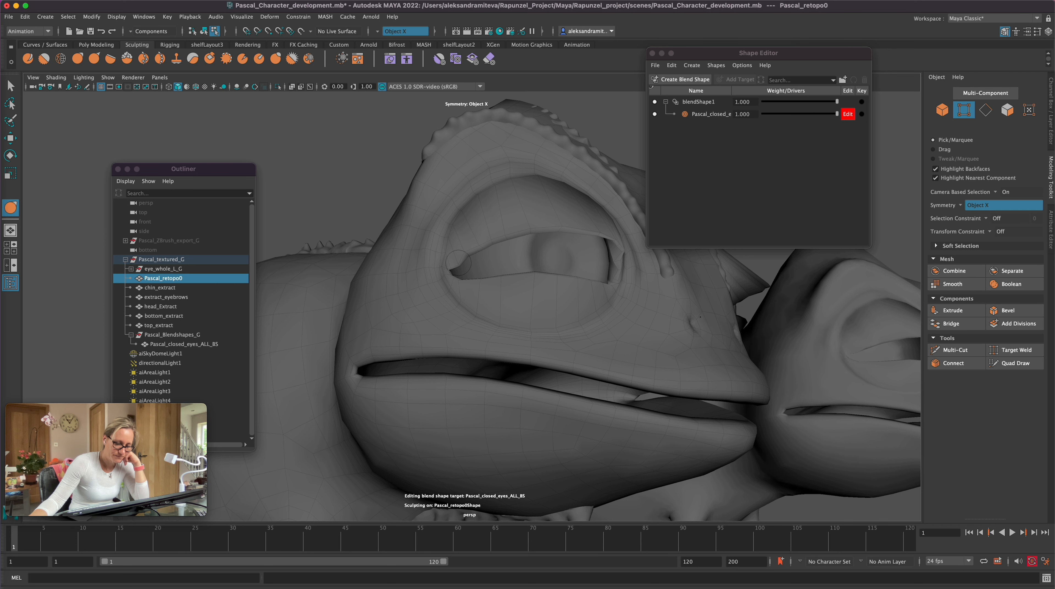
mouse_move(492, 327)
alt+mouse_down()
mouse_move(510, 332)
mouse_move(556, 309)
alt+mouse_up()
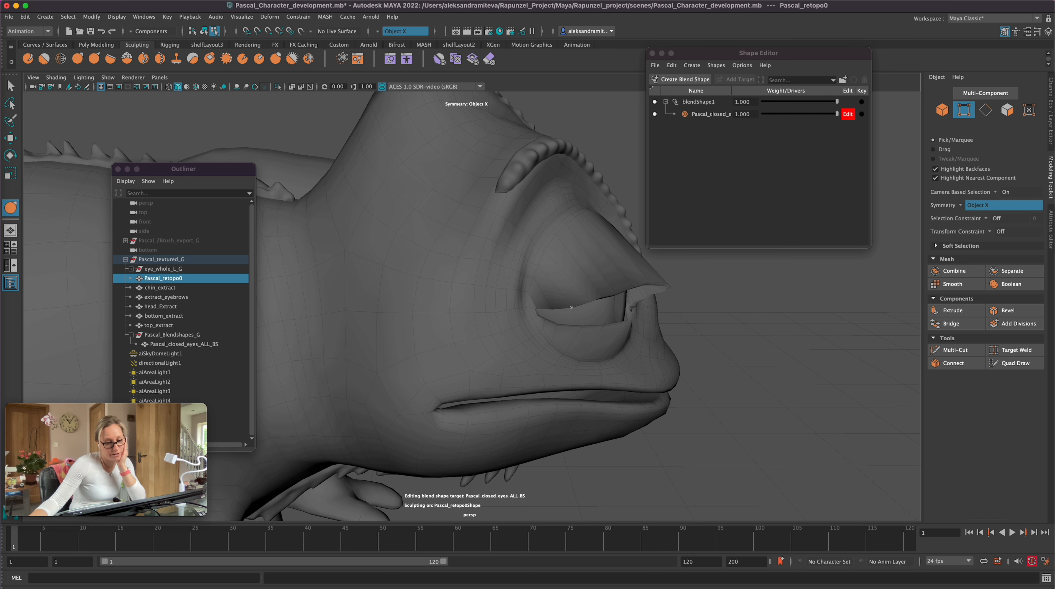
mouse_move(603, 299)
alt+mouse_down()
mouse_move(714, 336)
mouse_move(688, 335)
mouse_move(692, 324)
alt+mouse_up()
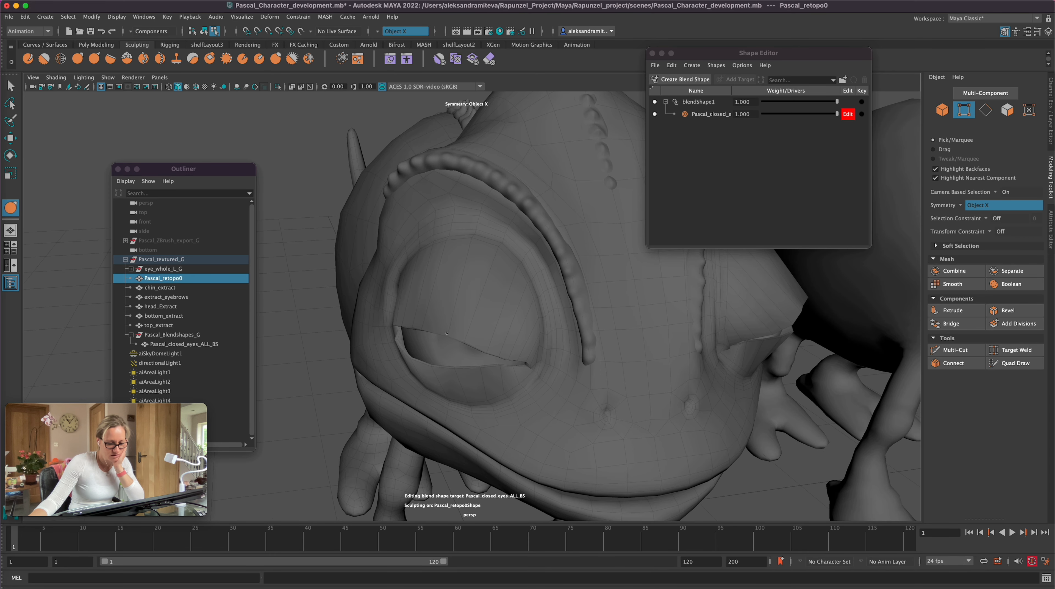
Step: Undo the last Grab stroke and refine the upper lid edge and outer eye corner from below and the side
key(super+z)
mouse_move(434, 331)
alt+mouse_down()
mouse_move(530, 327)
mouse_move(530, 317)
alt+mouse_up()
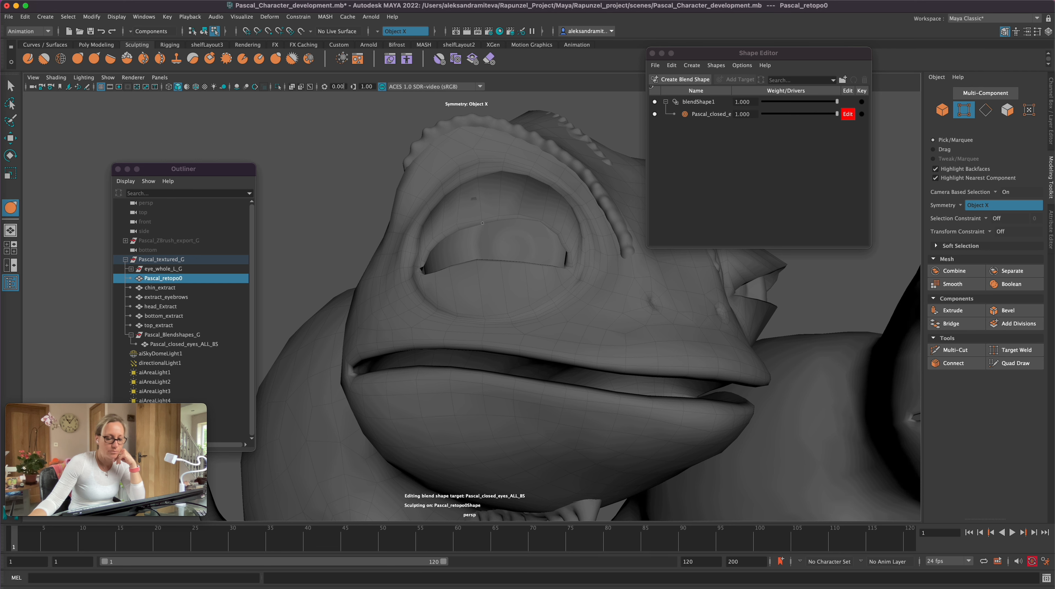
mouse_move(486, 225)
alt+mouse_down()
mouse_move(471, 290)
mouse_move(516, 345)
mouse_move(528, 308)
alt+mouse_up()
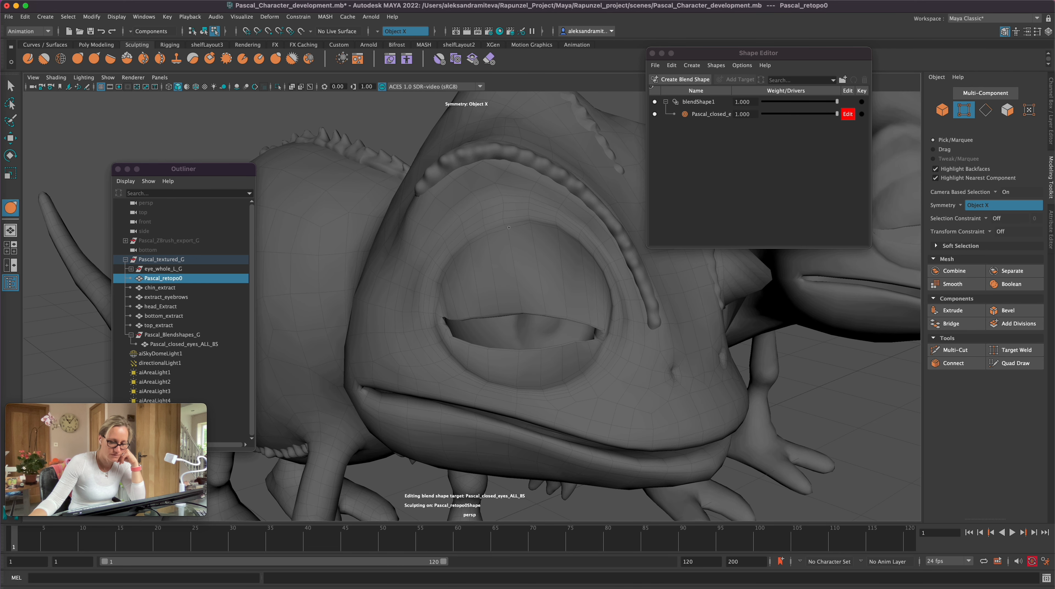
mouse_move(544, 229)
alt+mouse_down()
mouse_move(557, 381)
mouse_move(553, 372)
alt+mouse_up()
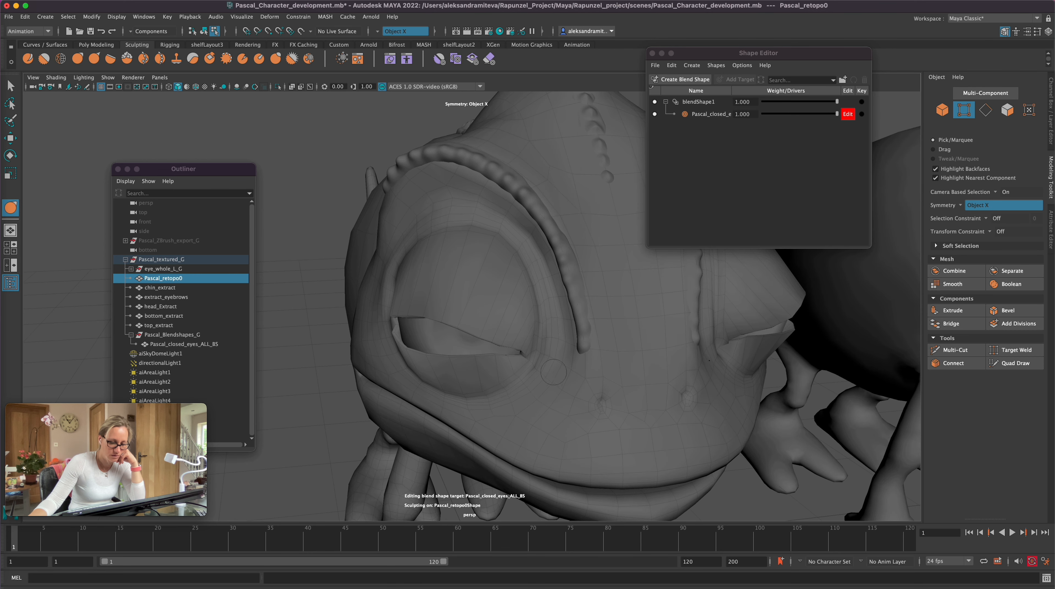
alt+drag(403, 330, 511, 311)
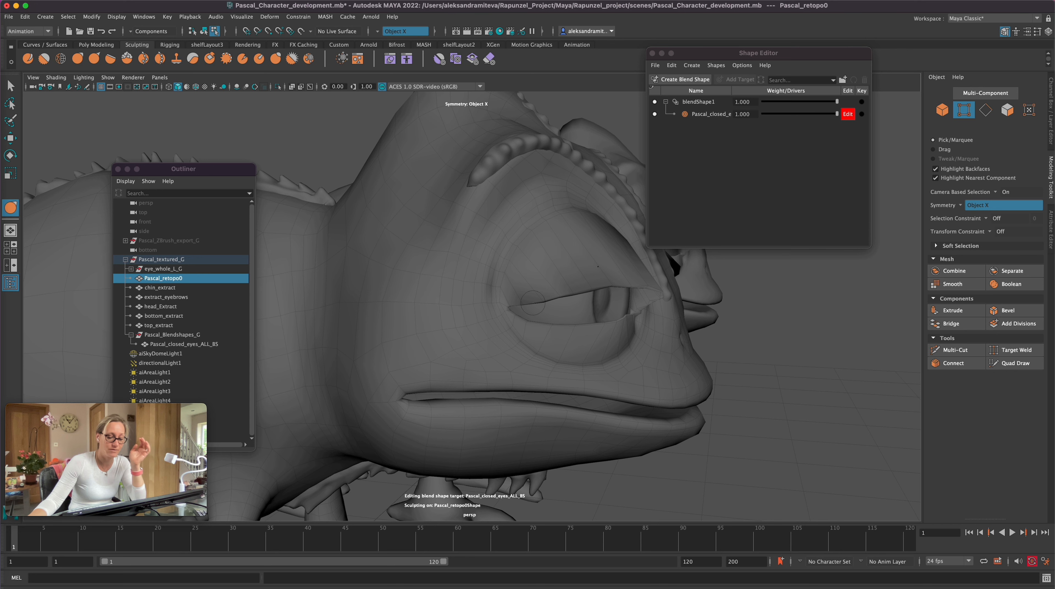
alt+right_drag(511, 311, 844, 285)
Step: Switch to vertex selection and move single vertices at the outer eye corner to tidy where the lids meet
click(11, 86)
double_click(964, 113)
click(553, 308)
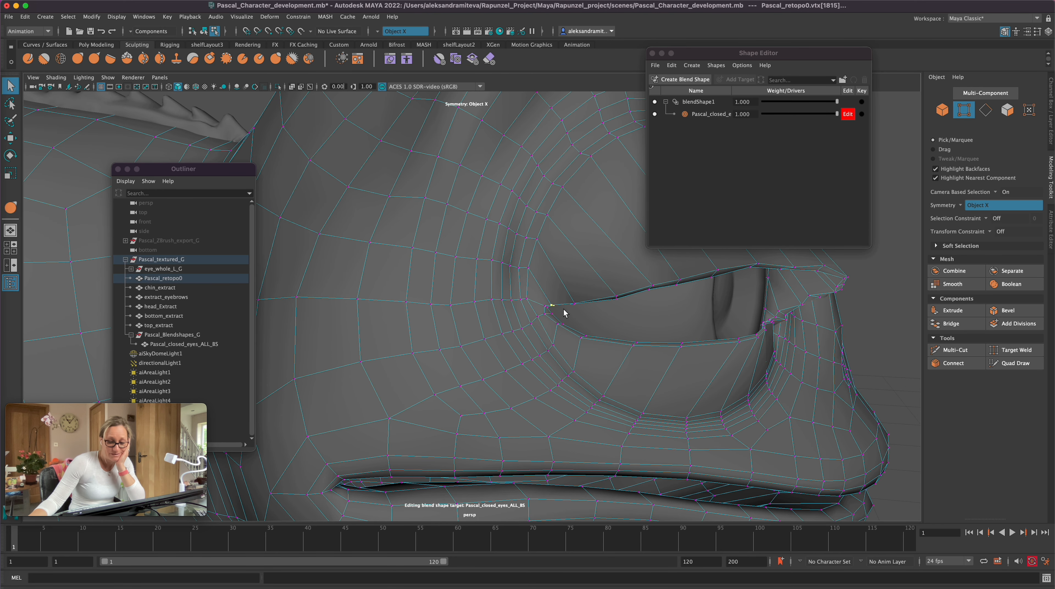
key(w)
alt+drag(619, 363, 586, 366)
drag(411, 249, 401, 248)
alt+drag(413, 290, 442, 300)
drag(519, 324, 525, 324)
alt+drag(579, 358, 540, 351)
click(336, 242)
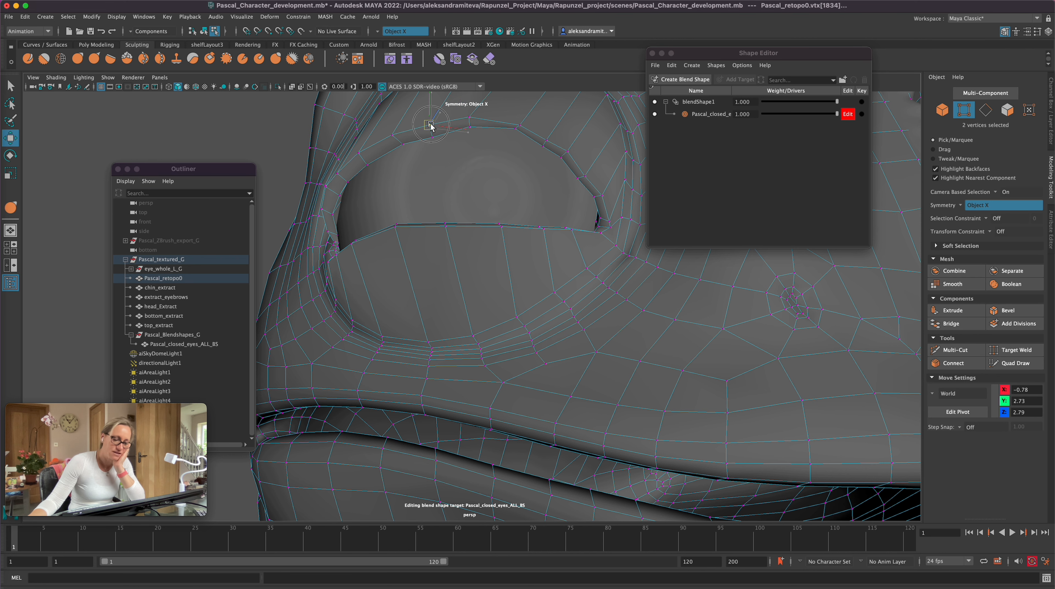
Step: Reposition single vertices along the upper eyelid edge between its middle and the inner eye corner
click(515, 131)
alt+drag(606, 290, 589, 359)
click(581, 247)
click(583, 244)
alt+drag(647, 331, 623, 357)
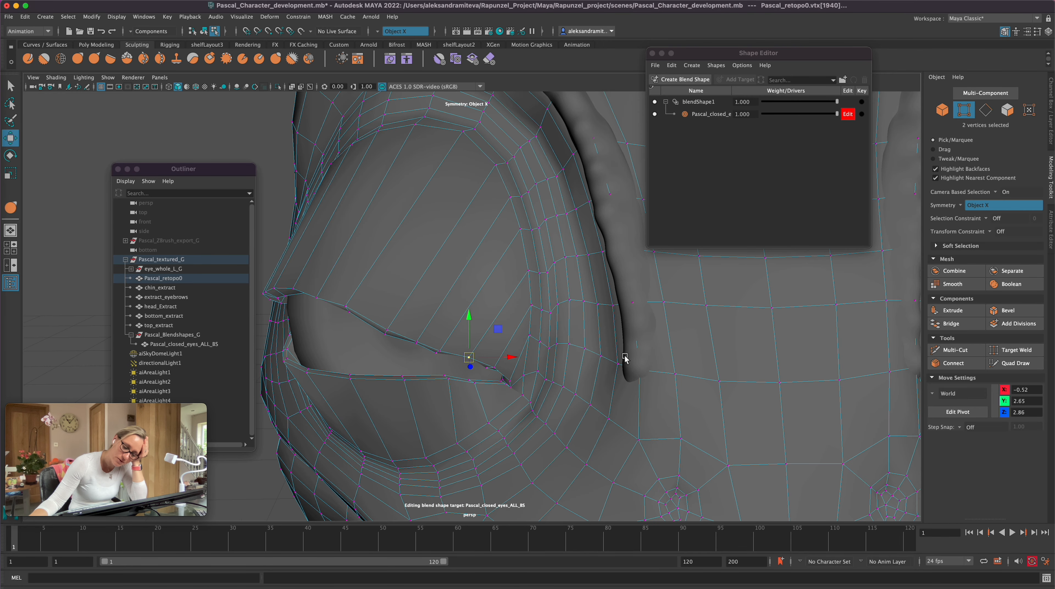
drag(415, 345, 410, 350)
alt+drag(506, 363, 428, 314)
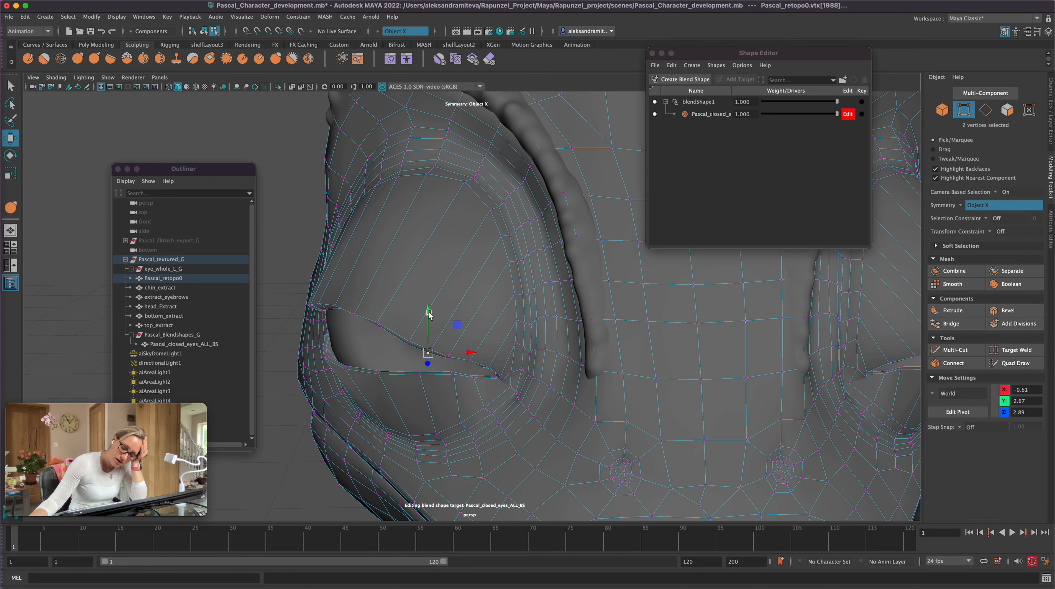
Step: Adjust the height of the upper eyelid edge vertices approaching the inner corner to even out the lid's curve
click(408, 342)
alt+drag(525, 382, 533, 364)
click(472, 306)
drag(472, 265, 473, 269)
alt+drag(576, 379, 834, 375)
alt+right_drag(833, 373, 895, 358)
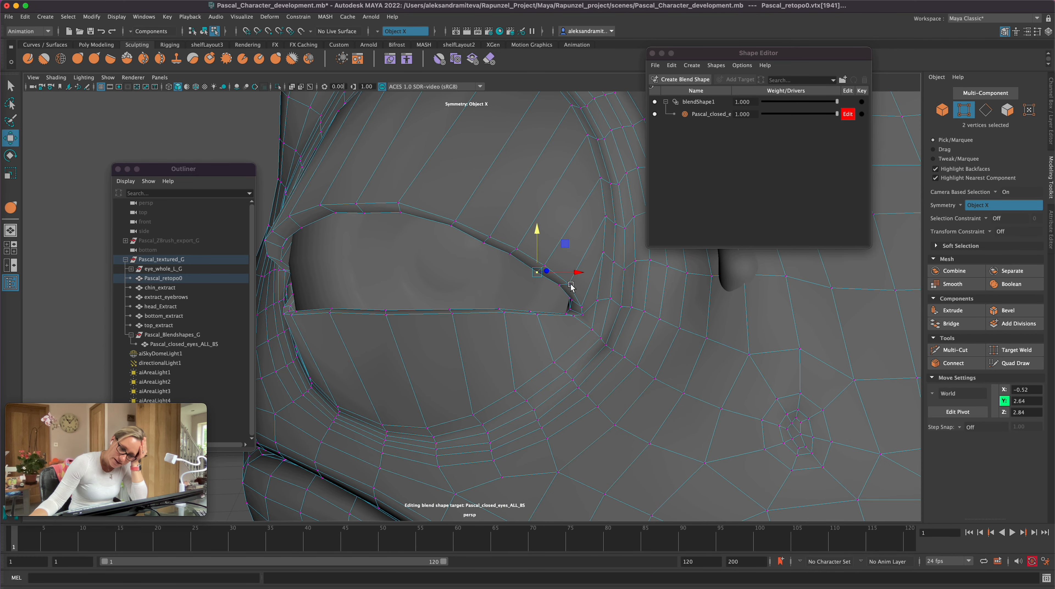
right_drag(570, 285, 571, 258)
Step: Rotate the short edge at the inner eye corner to straighten the fold between the upper and lower lids
click(575, 304)
key(e)
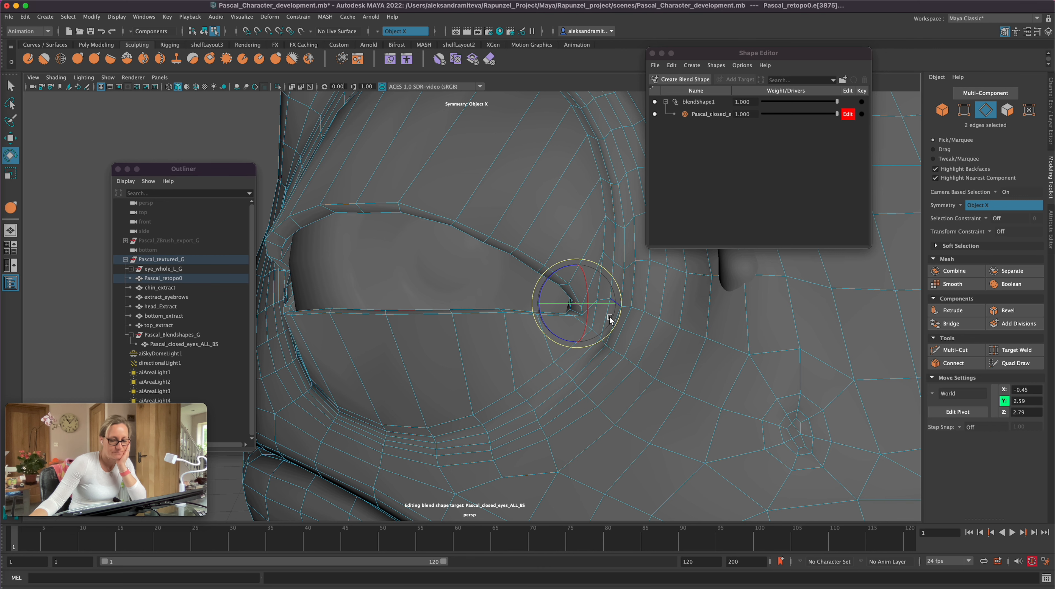
drag(617, 308, 618, 307)
alt+right_drag(596, 326, 285, 388)
Step: Return the mesh to object mode, reactivate the Grab tool and preview the closed-eyes target with its weight slider
click(9, 84)
key(F8)
click(77, 59)
drag(837, 114, 853, 173)
scroll(657, 349, down, 3)
mouse_move(641, 371)
alt+mouse_down()
mouse_move(617, 436)
mouse_move(579, 442)
mouse_move(605, 430)
alt+mouse_up()
alt+drag(593, 270, 519, 267)
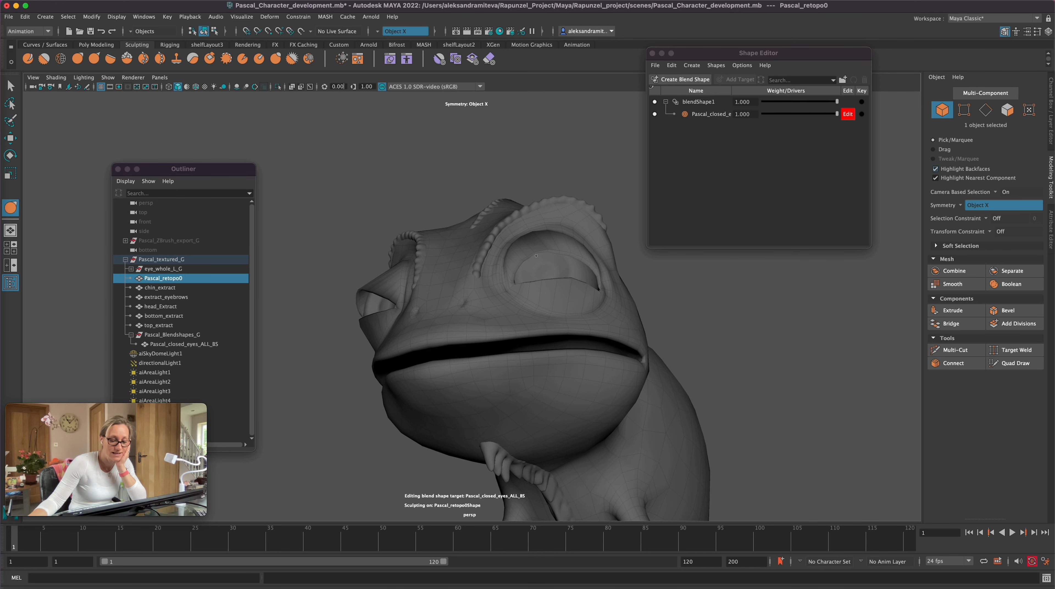
Step: Reshape the upper eyelid surface below the brow with the Grab tool, working from below, the front and the side
scroll(647, 268, up, 5)
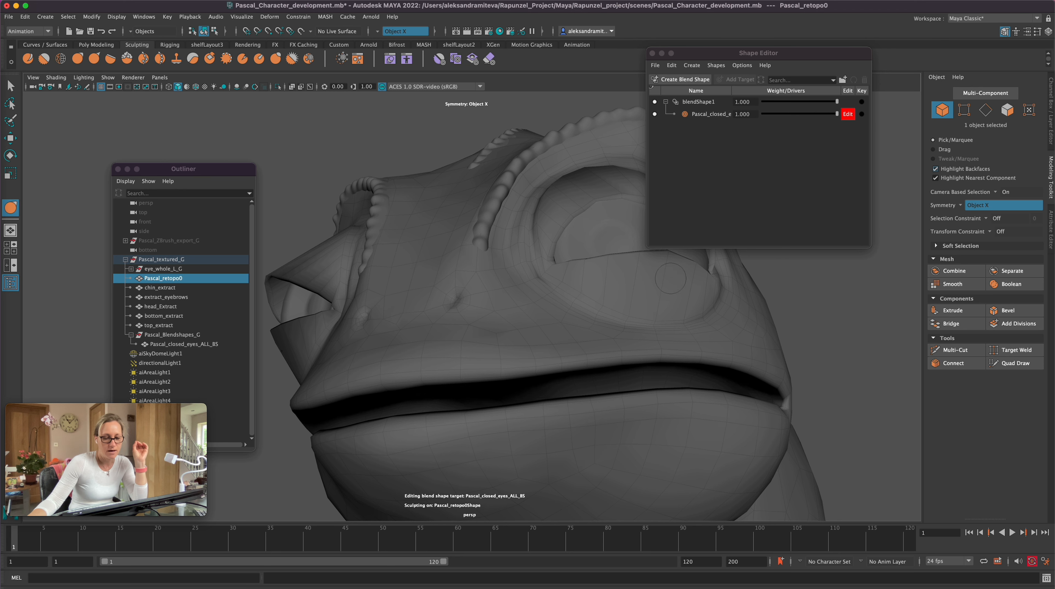
alt+drag(592, 204, 623, 387)
scroll(623, 386, down, 5)
alt+drag(698, 398, 661, 409)
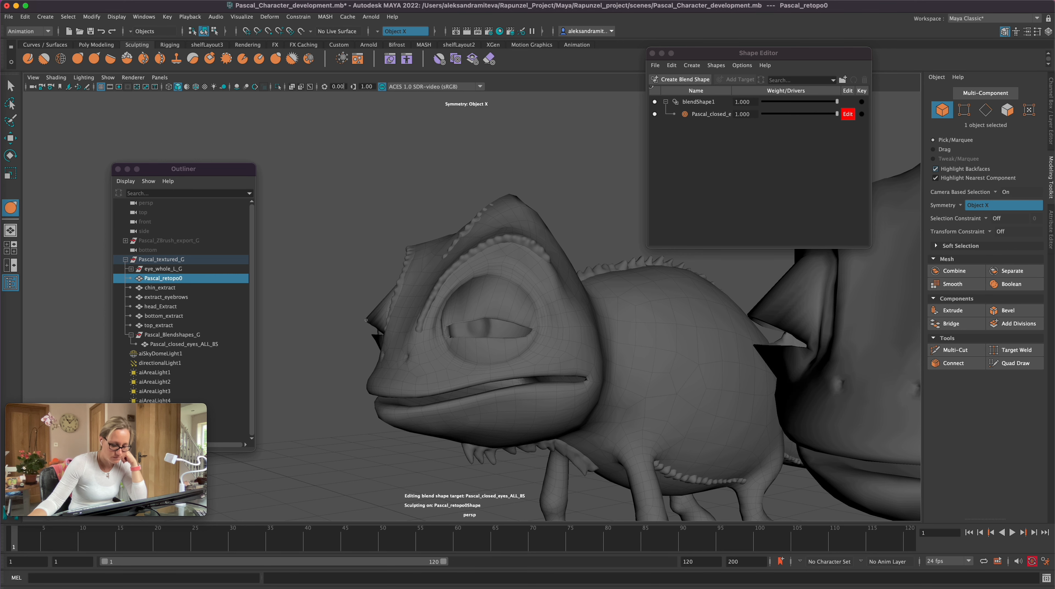
alt+drag(367, 313, 401, 464)
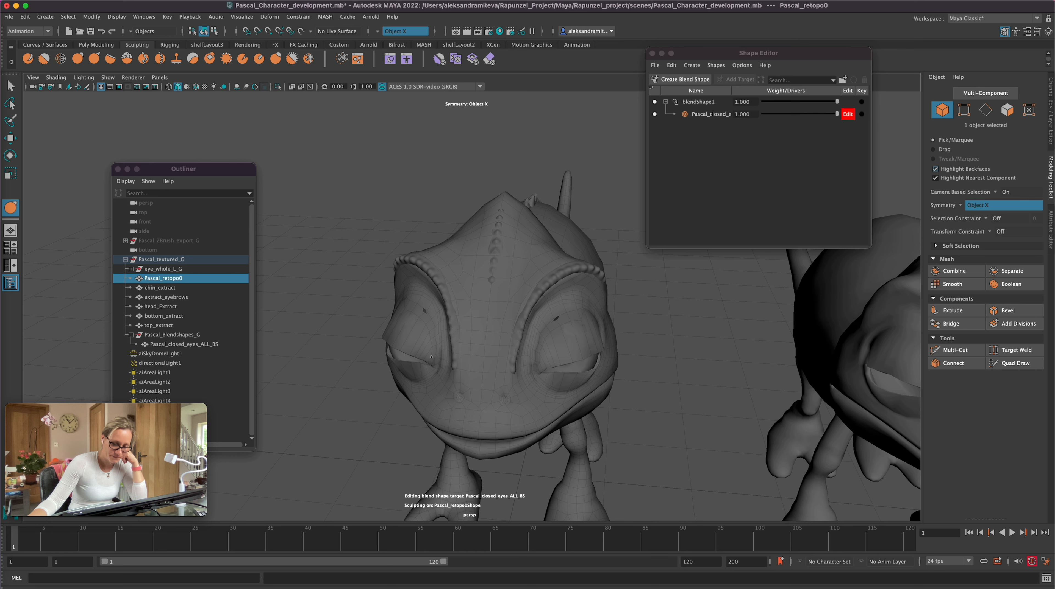
alt+drag(351, 429, 495, 437)
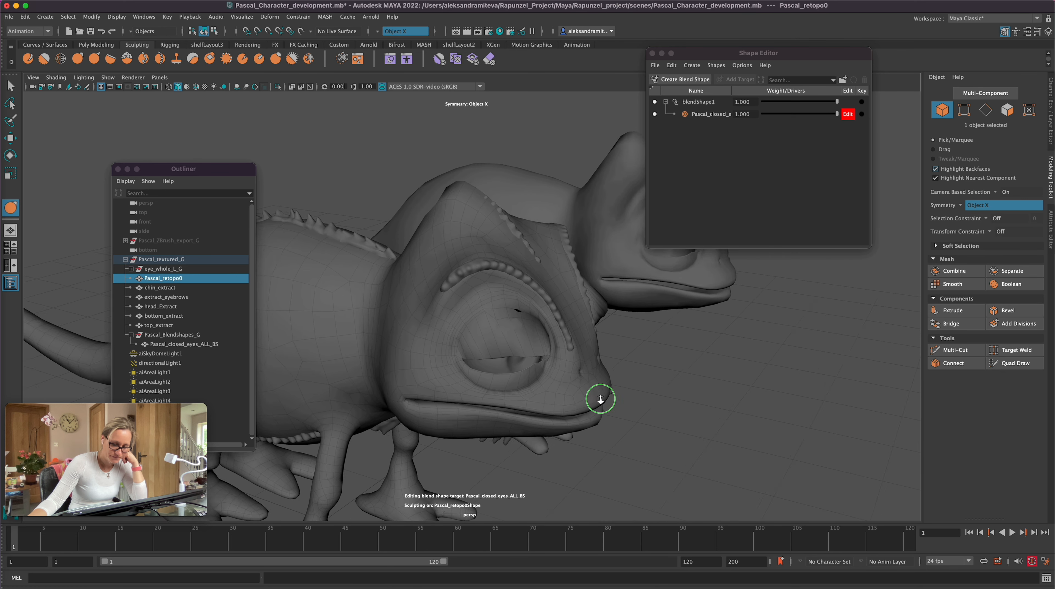
alt+right_drag(600, 398, 676, 388)
alt+drag(715, 356, 701, 330)
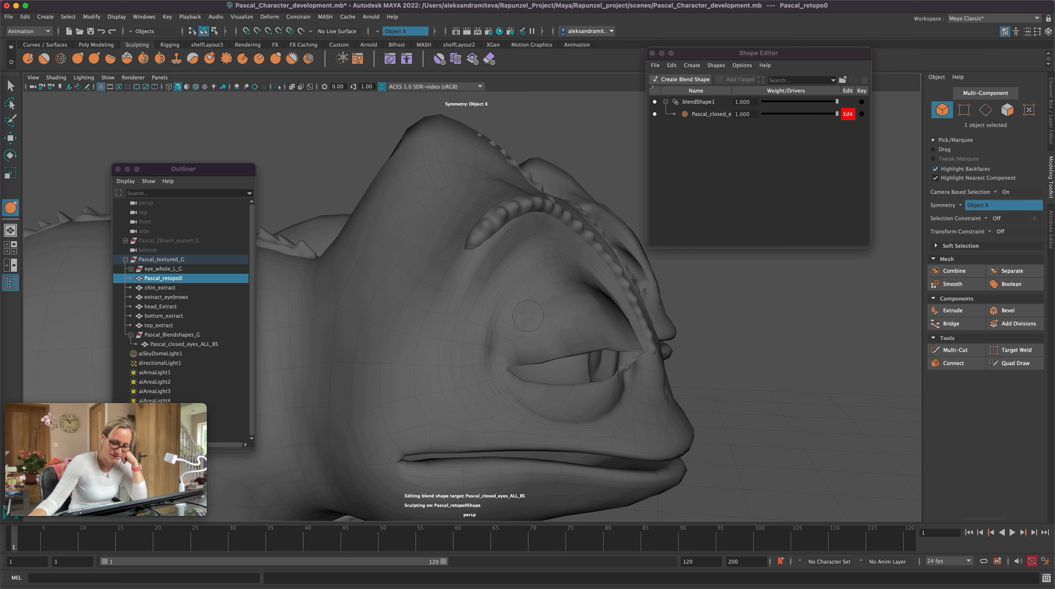
Step: Push the upper eyelid surface closer to the rounded eyeball with Grab strokes from the side and front
alt+drag(563, 296, 710, 346)
drag(442, 290, 400, 271)
alt+drag(456, 328, 542, 292)
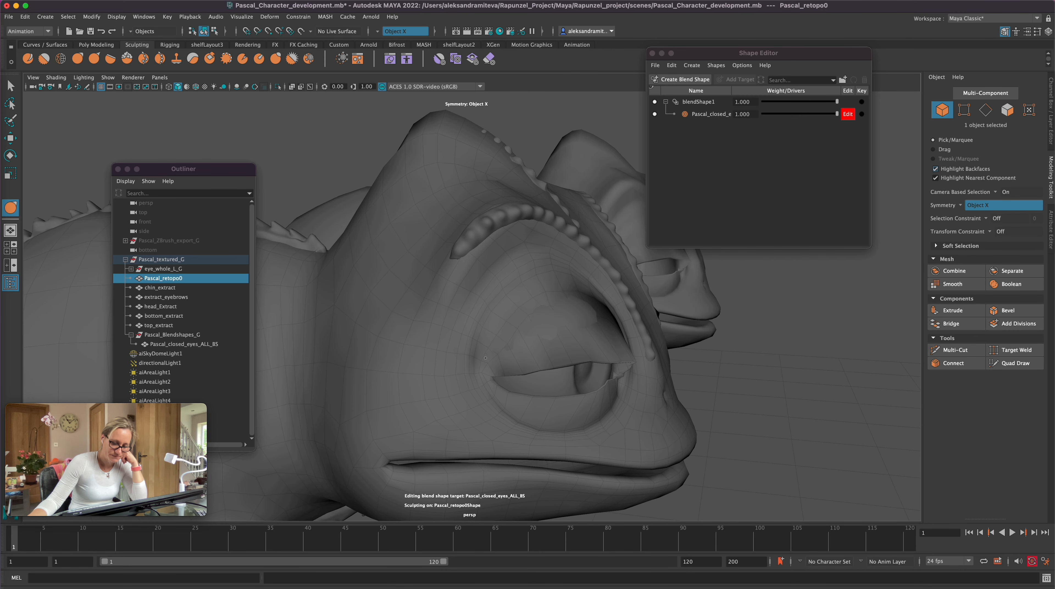
mouse_move(609, 306)
alt+mouse_down()
mouse_move(748, 368)
mouse_move(611, 308)
mouse_move(619, 301)
mouse_move(661, 358)
mouse_move(660, 307)
alt+mouse_up()
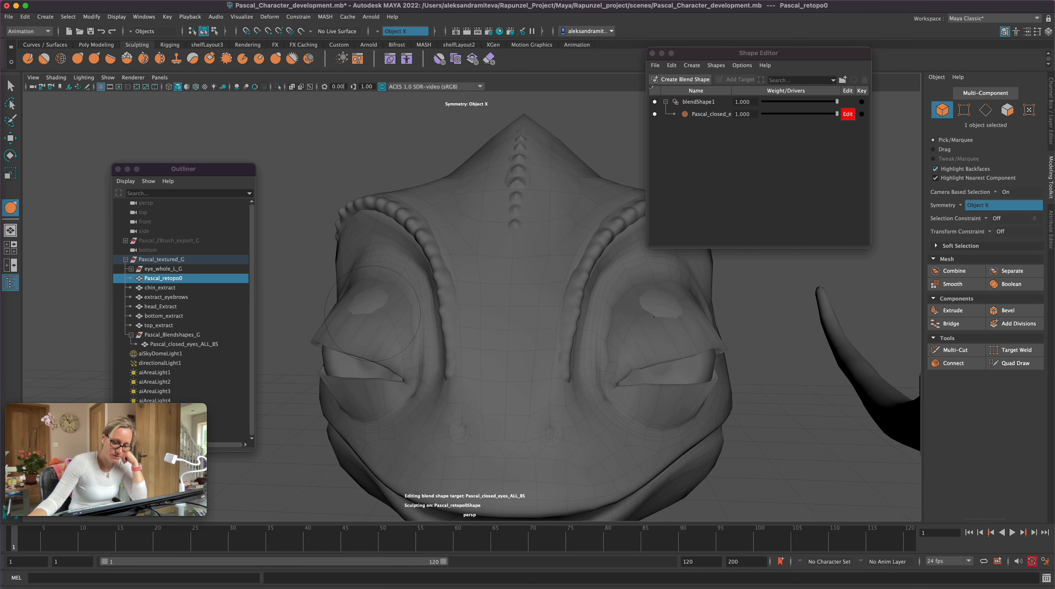
alt+drag(301, 482, 579, 323)
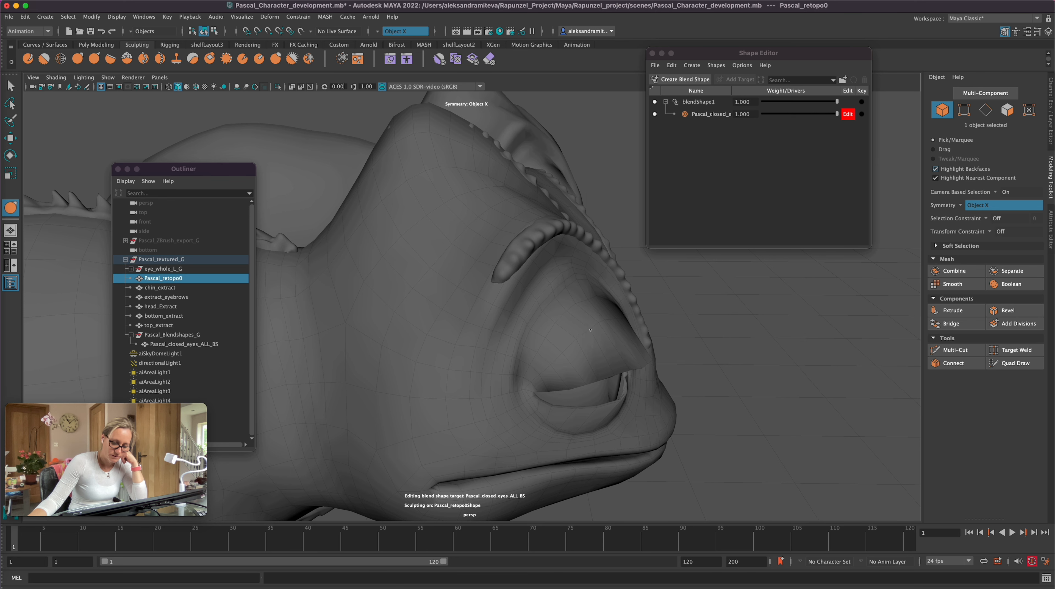
alt+drag(591, 327, 689, 321)
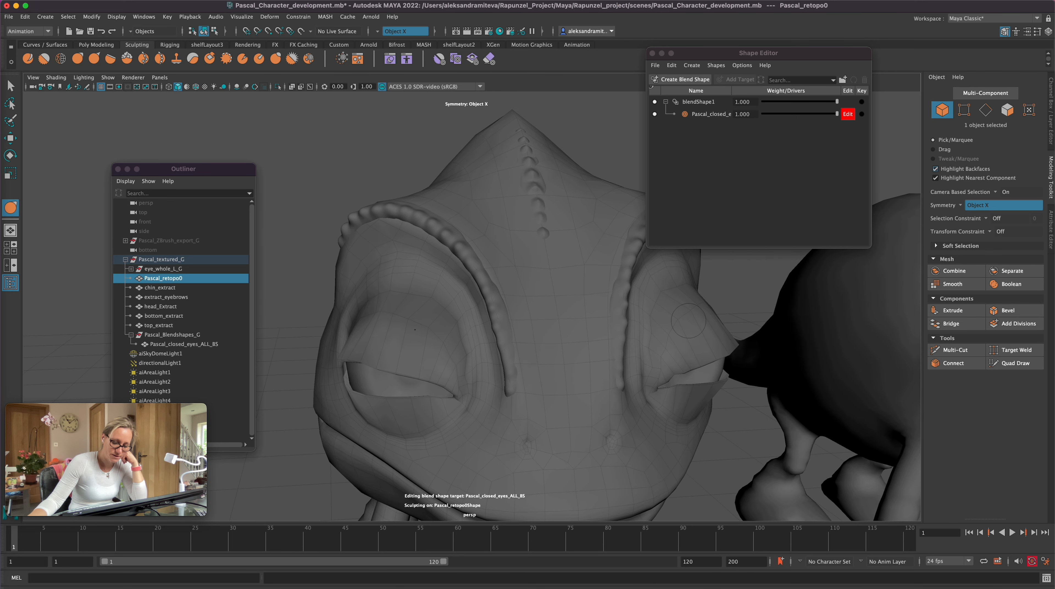
drag(368, 311, 367, 310)
drag(425, 328, 440, 349)
key(super+z)
key(super+z)
Step: Pull the upper eyelids over the eyeballs with the Grab tool where the eyeballs poke through the lid surface
alt+drag(326, 505, 301, 444)
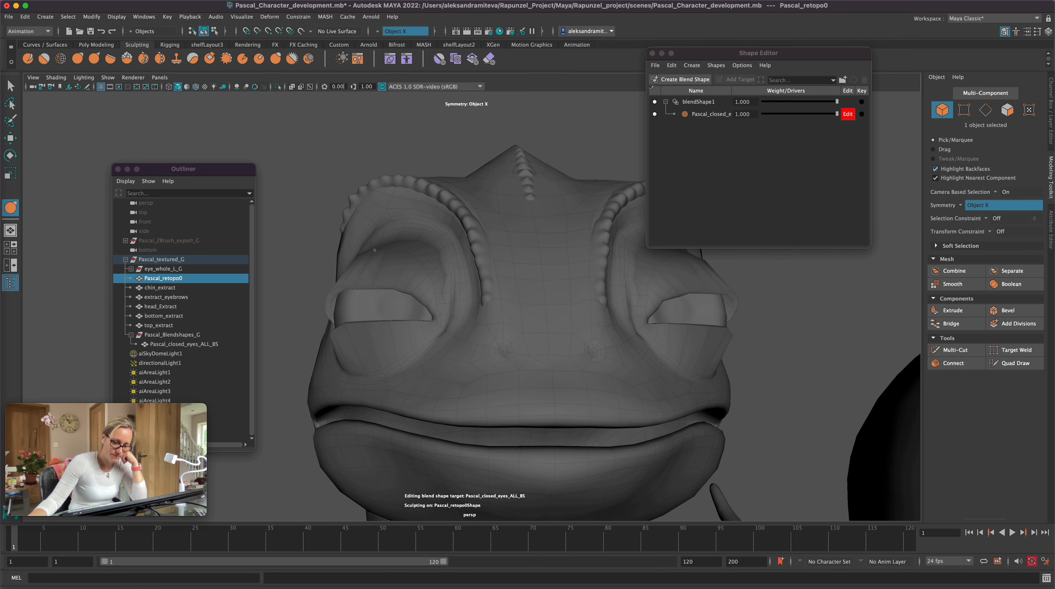
alt+drag(432, 270, 349, 481)
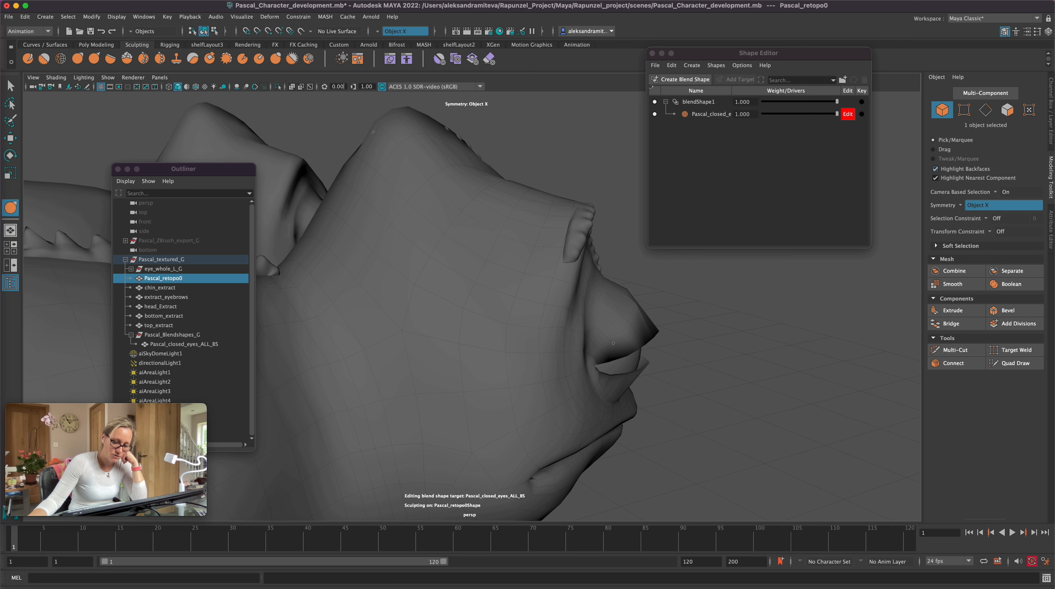
alt+drag(614, 343, 656, 337)
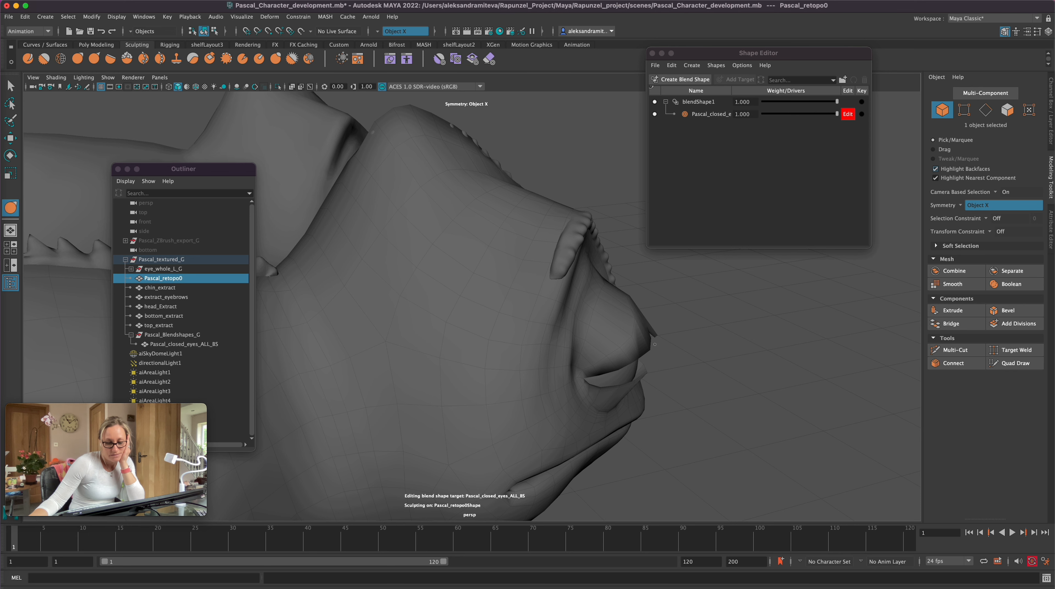
mouse_move(660, 340)
alt+mouse_down()
mouse_move(650, 365)
mouse_move(653, 354)
alt+mouse_up()
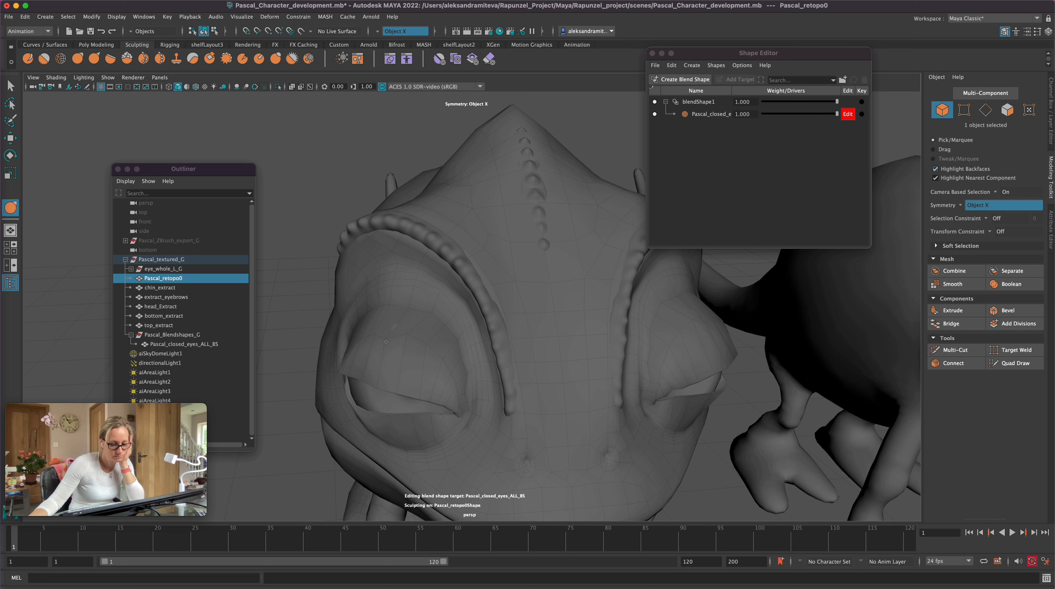
alt+drag(374, 339, 386, 306)
click(384, 305)
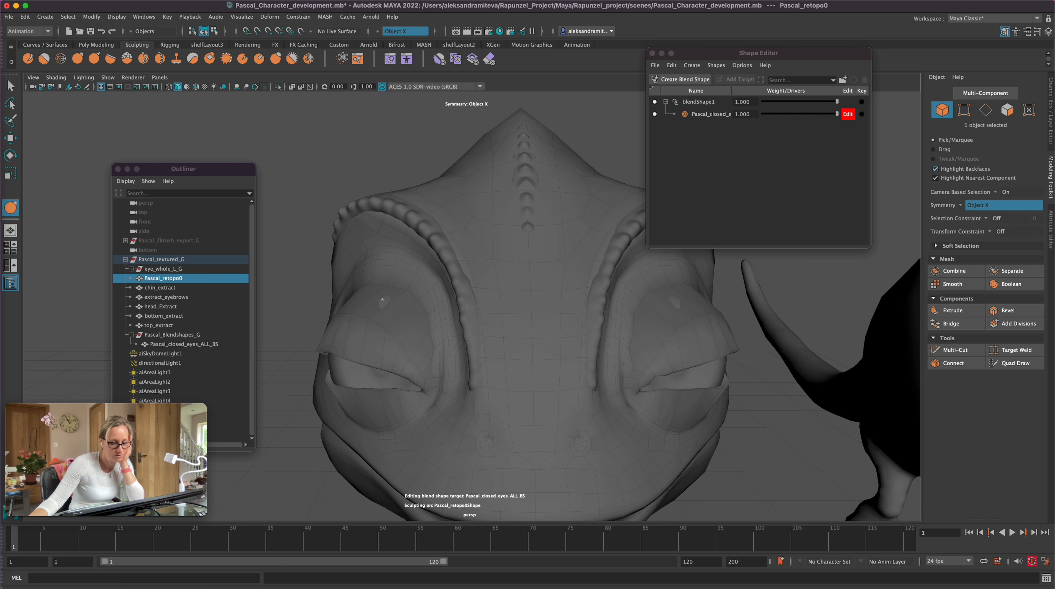
alt+drag(382, 296, 348, 292)
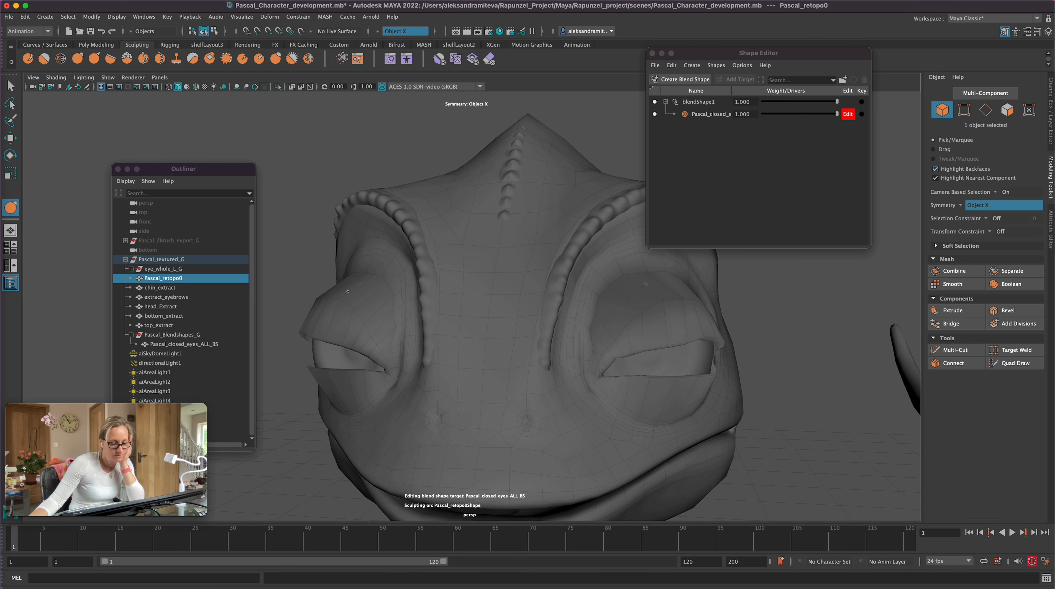
Step: Refine the upper eyelid surface below the brow with the Grab tool, inspect both eyes and save the scene
drag(378, 292, 374, 279)
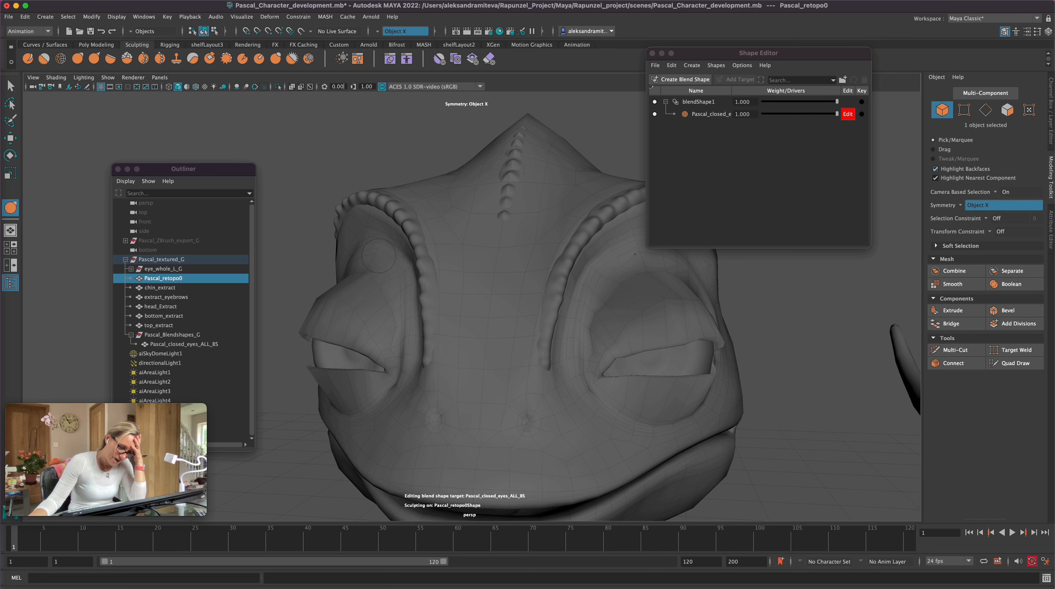
alt+drag(285, 452, 348, 470)
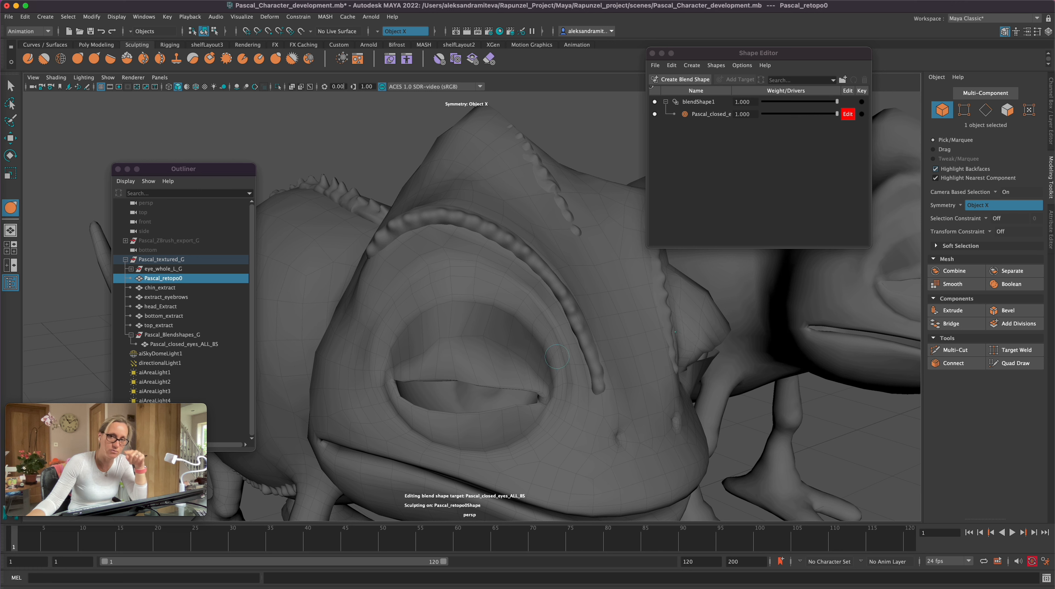
alt+drag(767, 416, 736, 405)
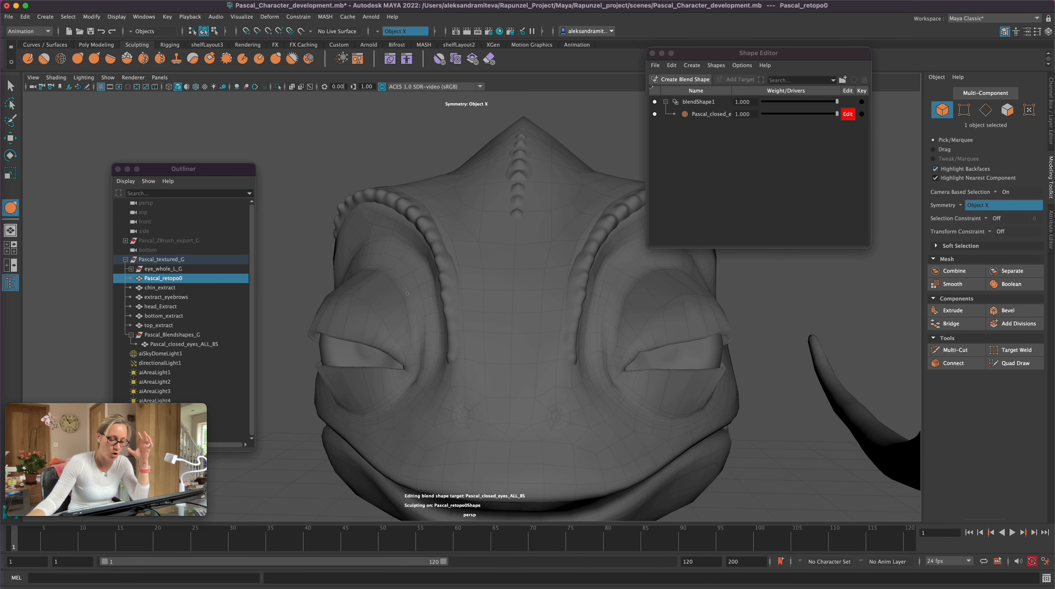
drag(811, 116, 853, 129)
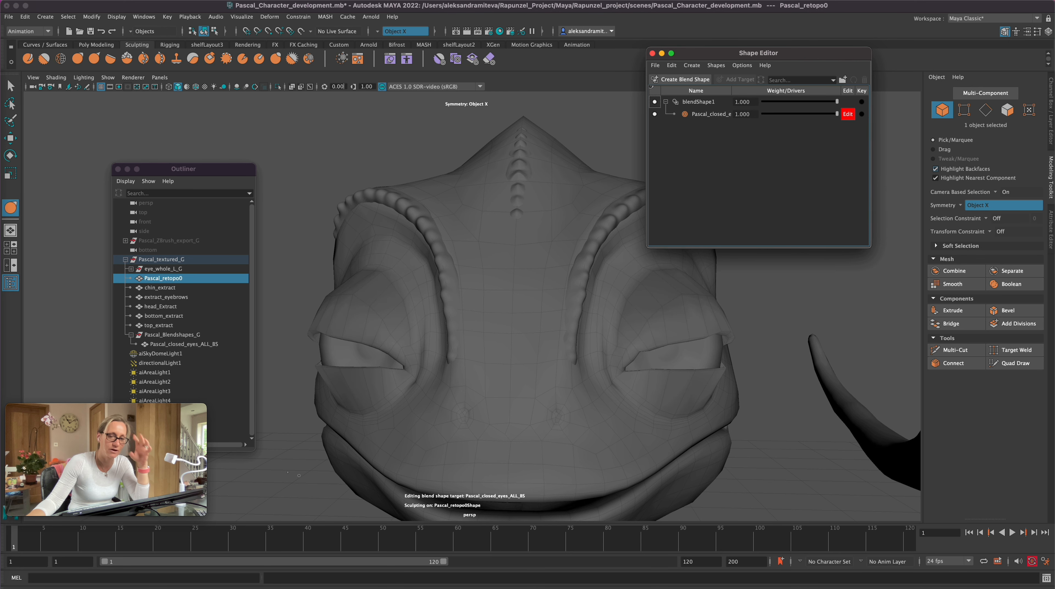
alt+drag(264, 475, 341, 474)
key(super+s)
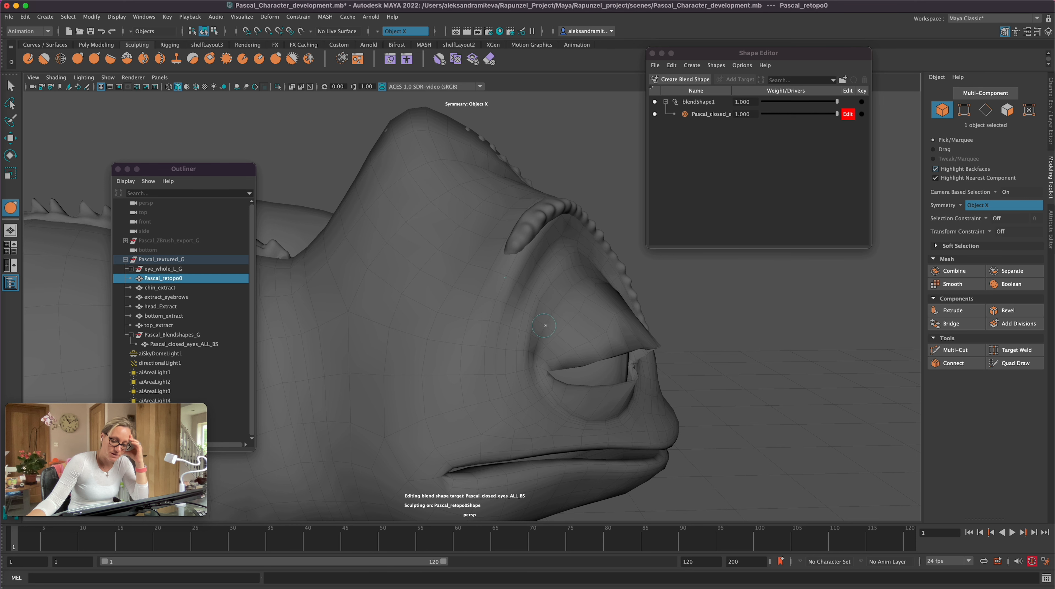
Step: Reshape the eyelid rims around the eye opening with Grab strokes and undo the last two changes
alt+drag(569, 295, 392, 315)
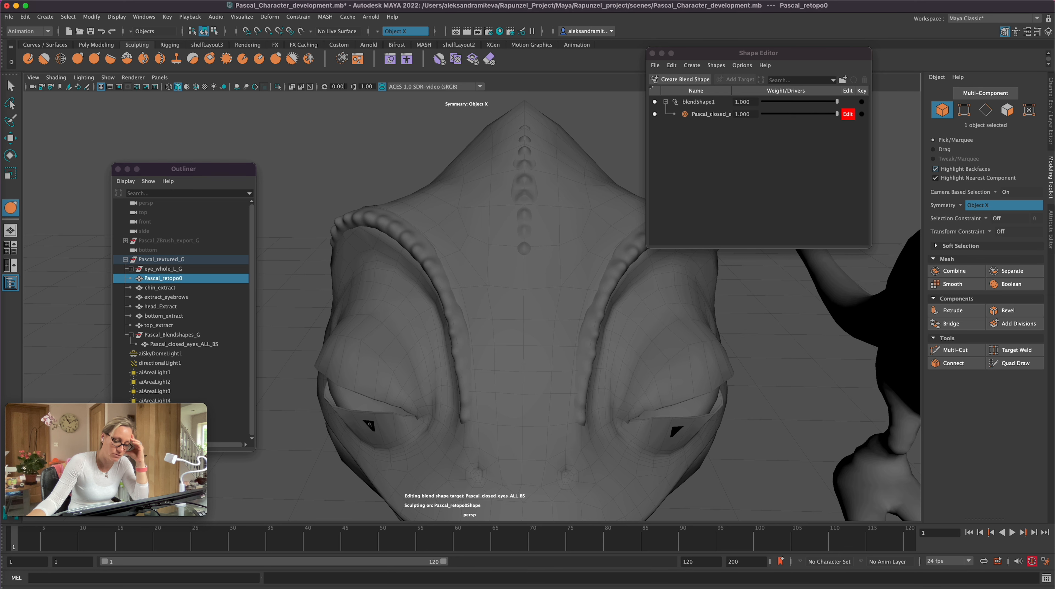
alt+drag(369, 425, 585, 402)
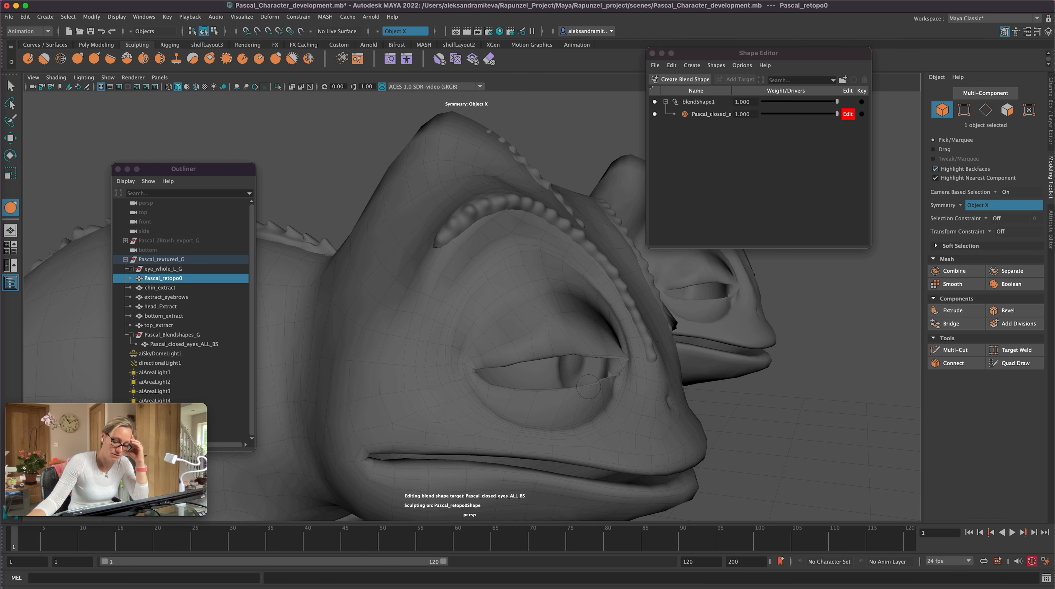
alt+drag(588, 386, 418, 358)
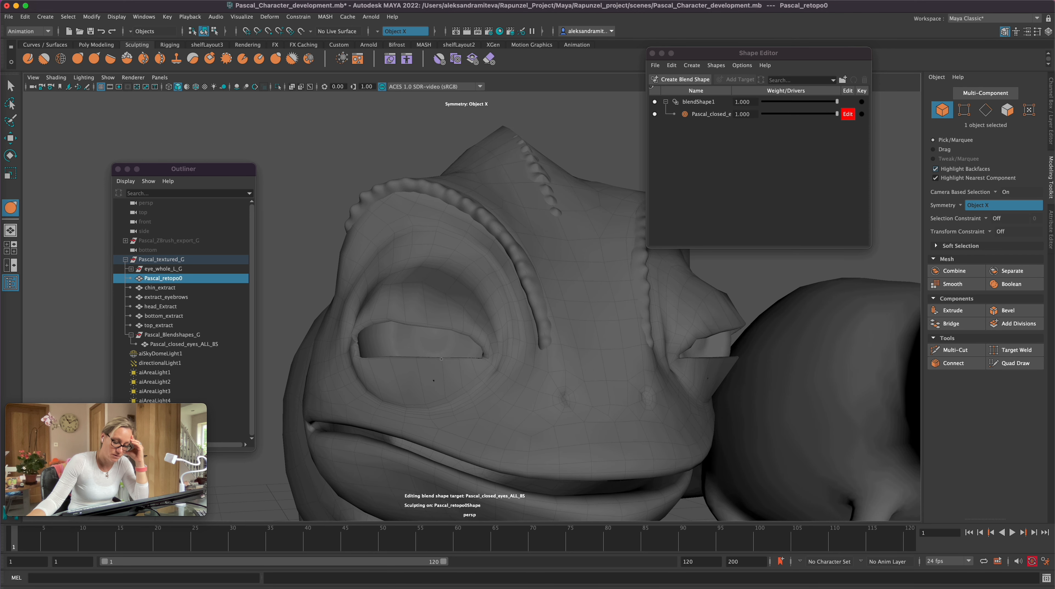
drag(425, 402, 402, 395)
key(z)
key(z)
alt+drag(404, 393, 482, 354)
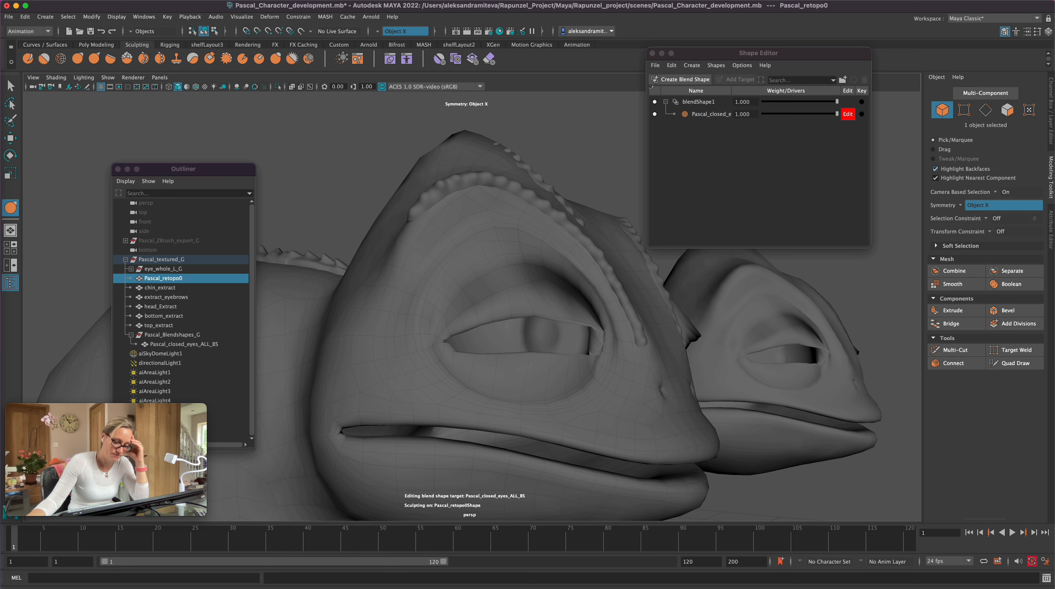
Step: Adjust the upper eyelid fold and rim over the eyeball with Grab strokes, working from below, the side and the front
mouse_move(508, 270)
alt+mouse_down()
mouse_move(534, 443)
mouse_move(525, 442)
alt+mouse_up()
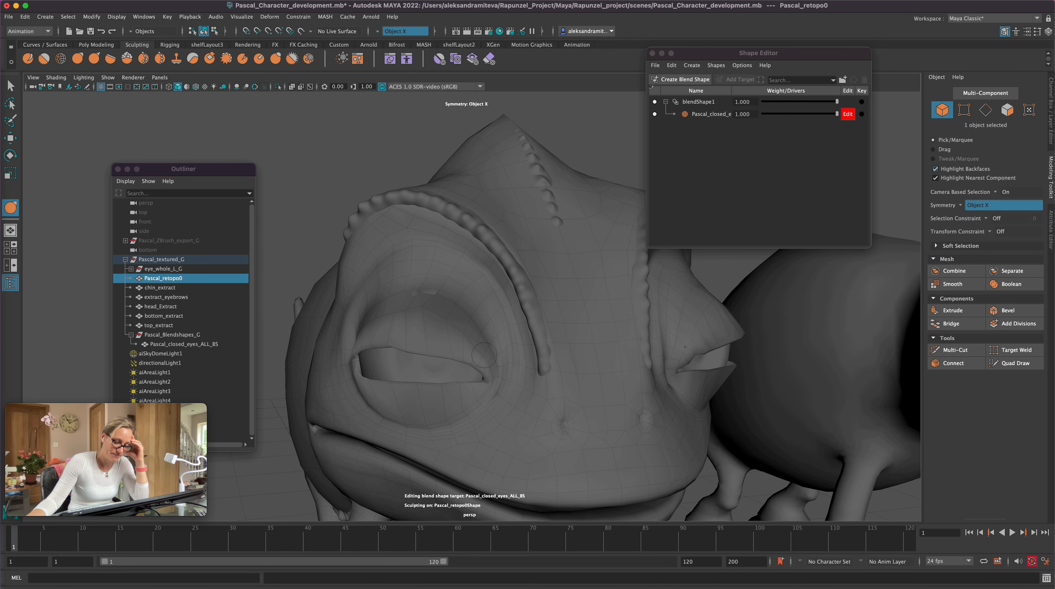
alt+drag(413, 290, 486, 291)
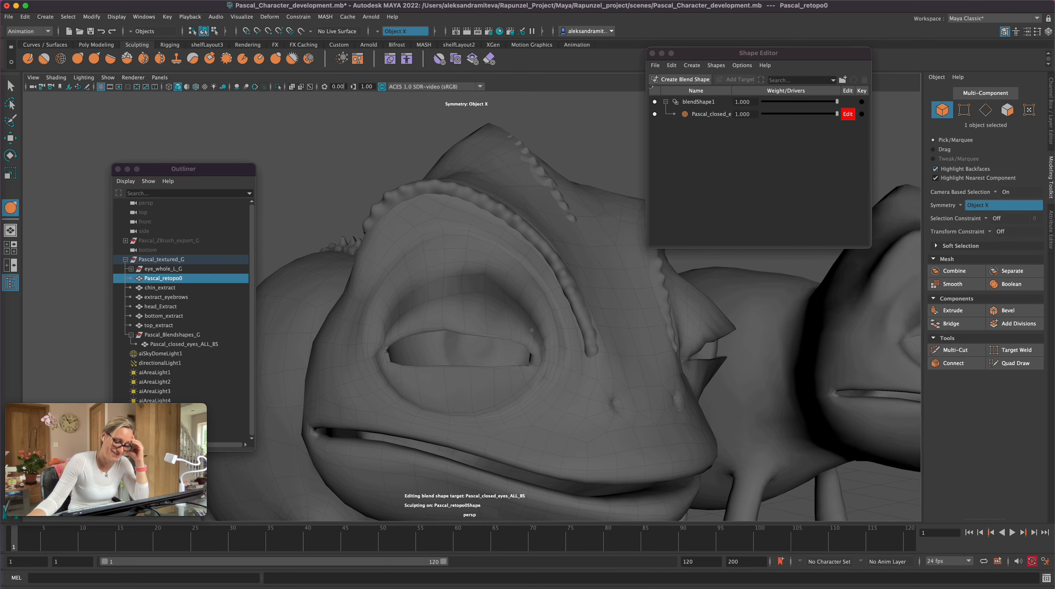
mouse_move(510, 289)
alt+mouse_down()
mouse_move(412, 443)
mouse_move(355, 276)
alt+mouse_up()
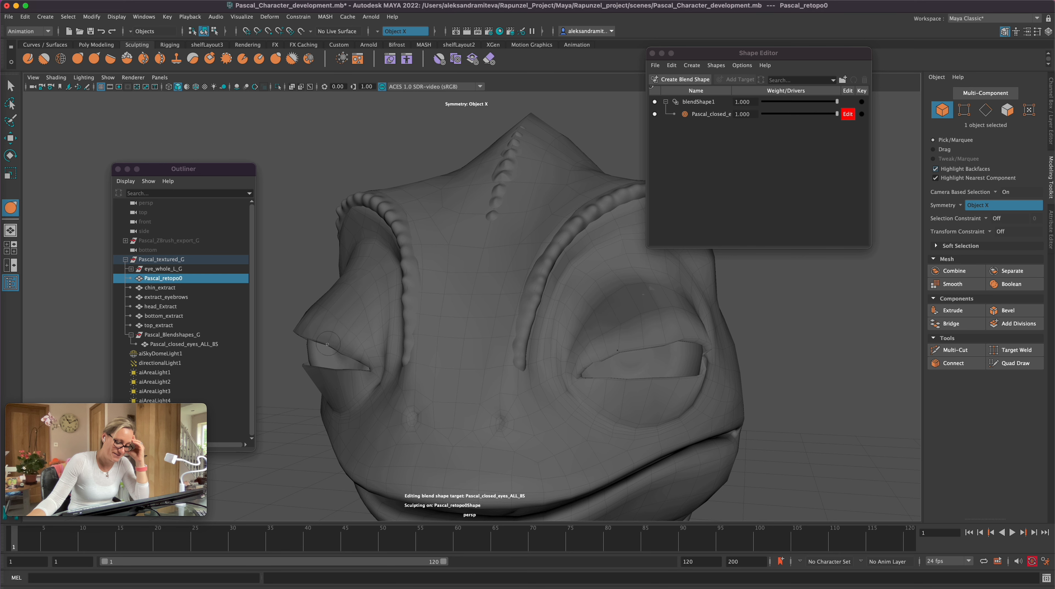
mouse_move(325, 339)
alt+mouse_down()
mouse_move(483, 410)
mouse_move(552, 384)
alt+mouse_up()
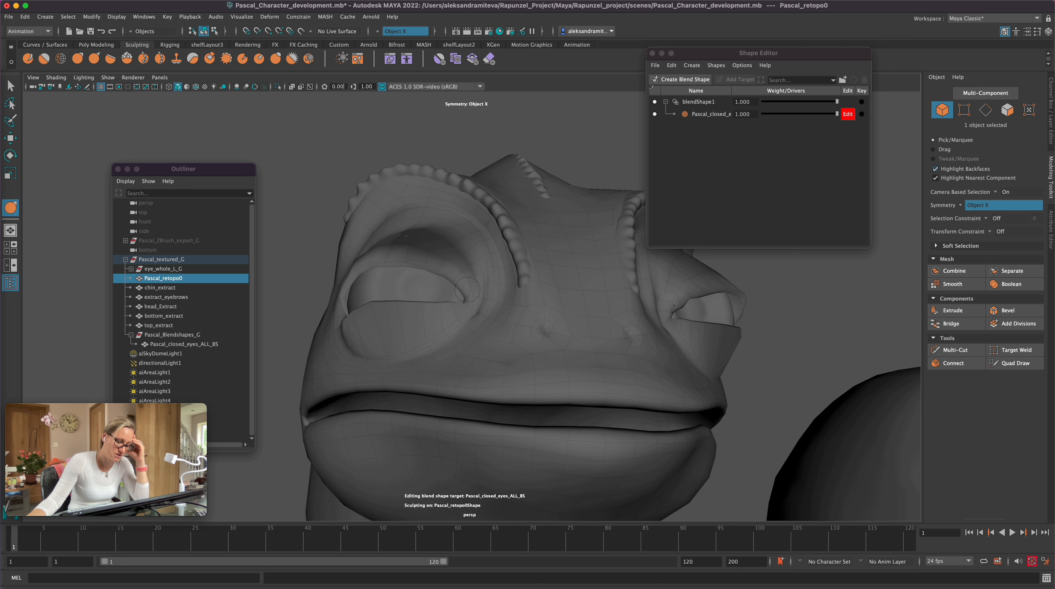
alt+drag(440, 272, 463, 388)
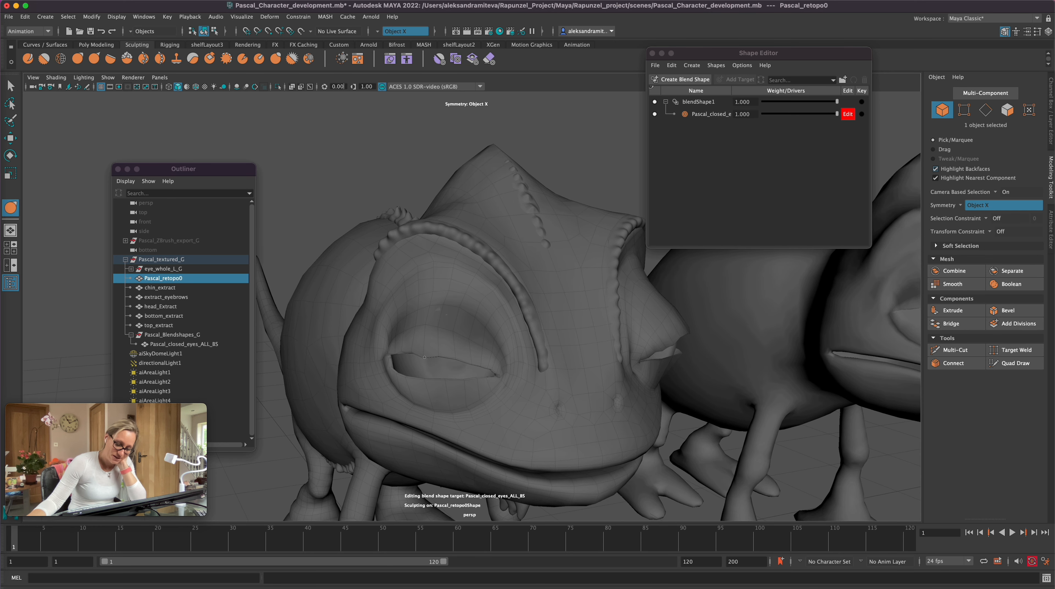
Step: Pull the middle and inner part of the upper eyelid down over the exposed eyeball with the Grab tool
drag(454, 365, 470, 370)
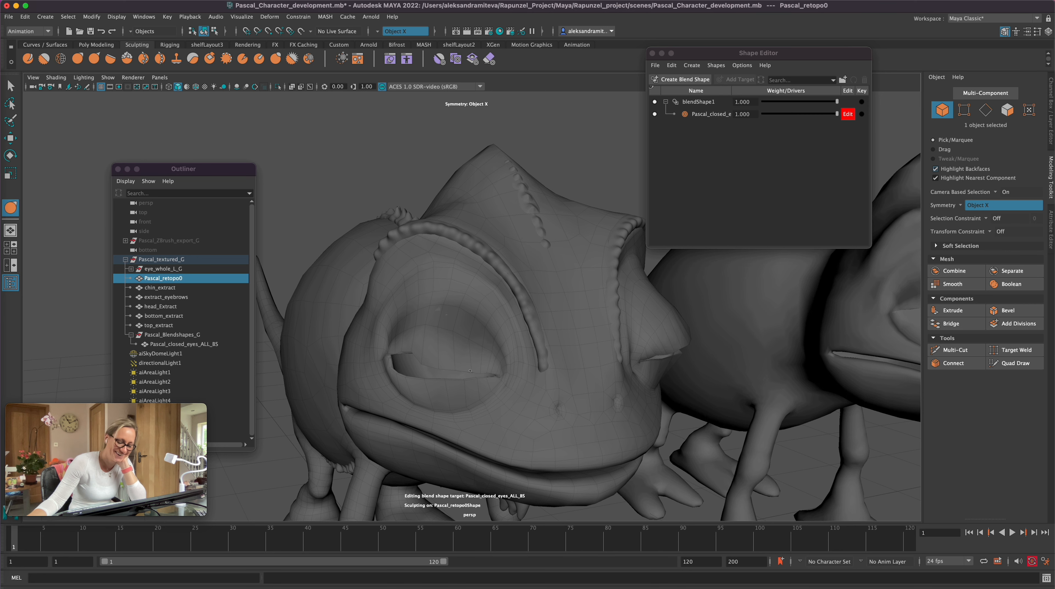
alt+drag(578, 396, 508, 409)
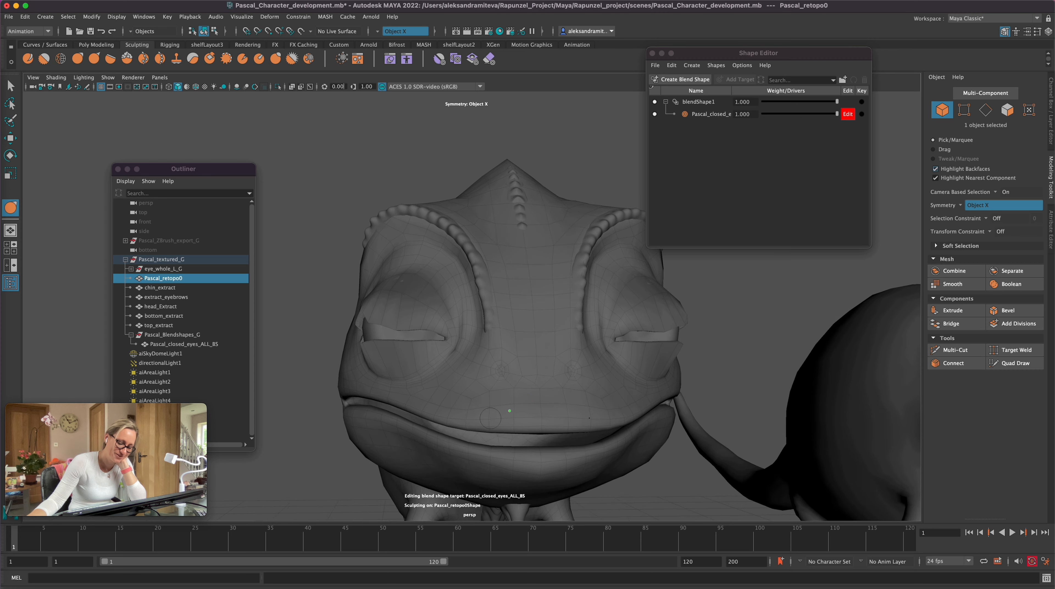
alt+right_drag(509, 409, 582, 402)
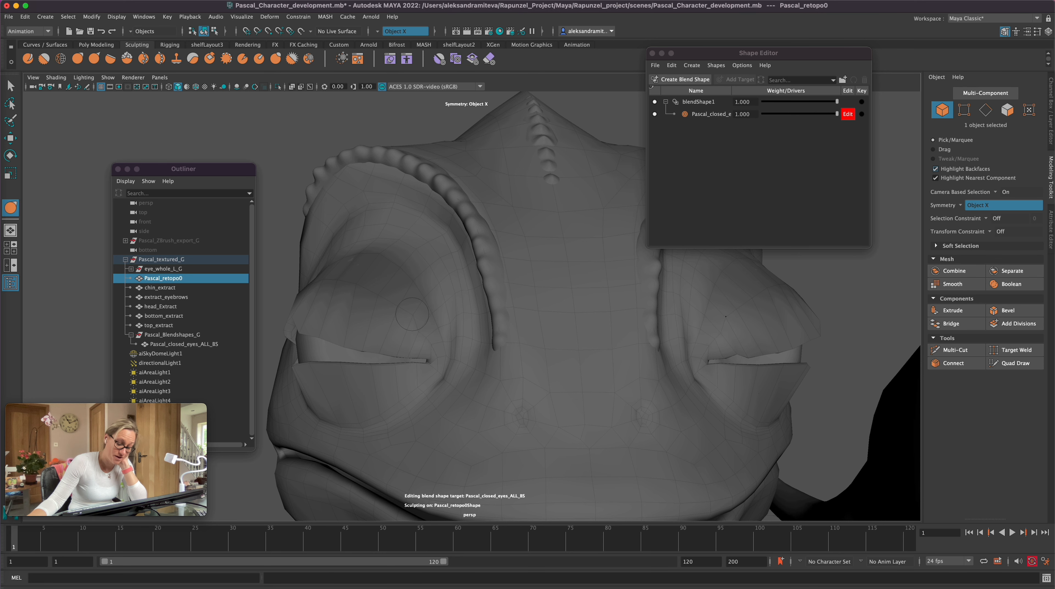
alt+drag(396, 316, 461, 315)
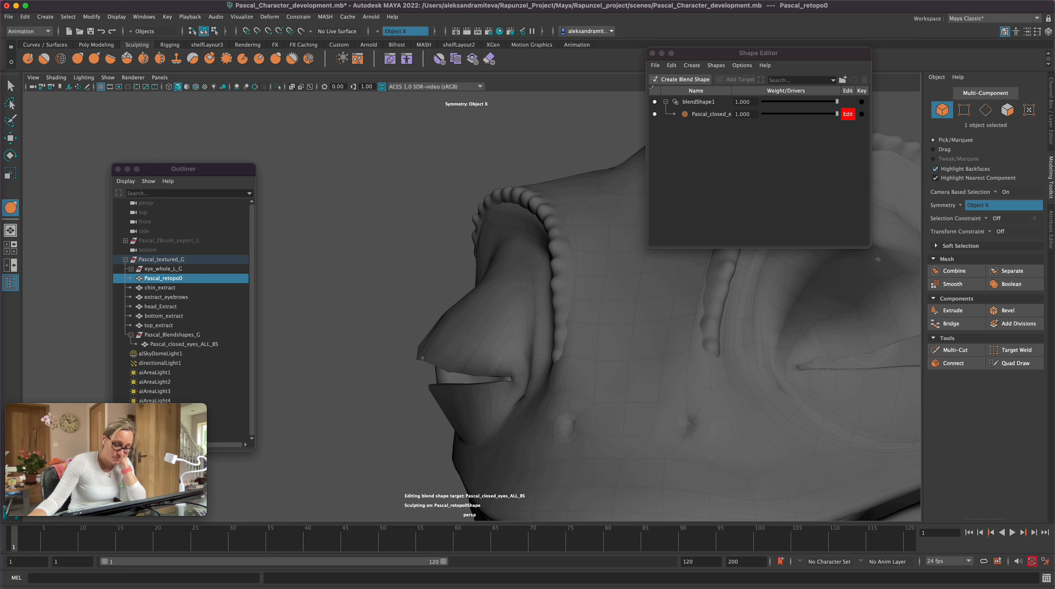
Step: Pull the protruding upper eyelid surface over the eyeball from above, the front and the side to fix spots where it pokes through
alt+drag(422, 359, 479, 446)
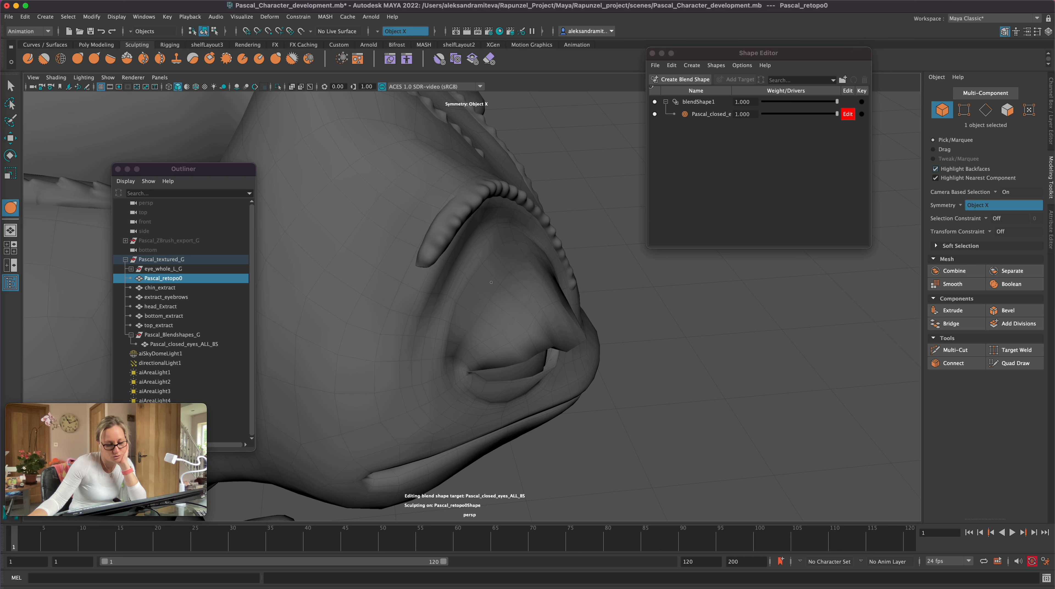
alt+drag(602, 429, 458, 397)
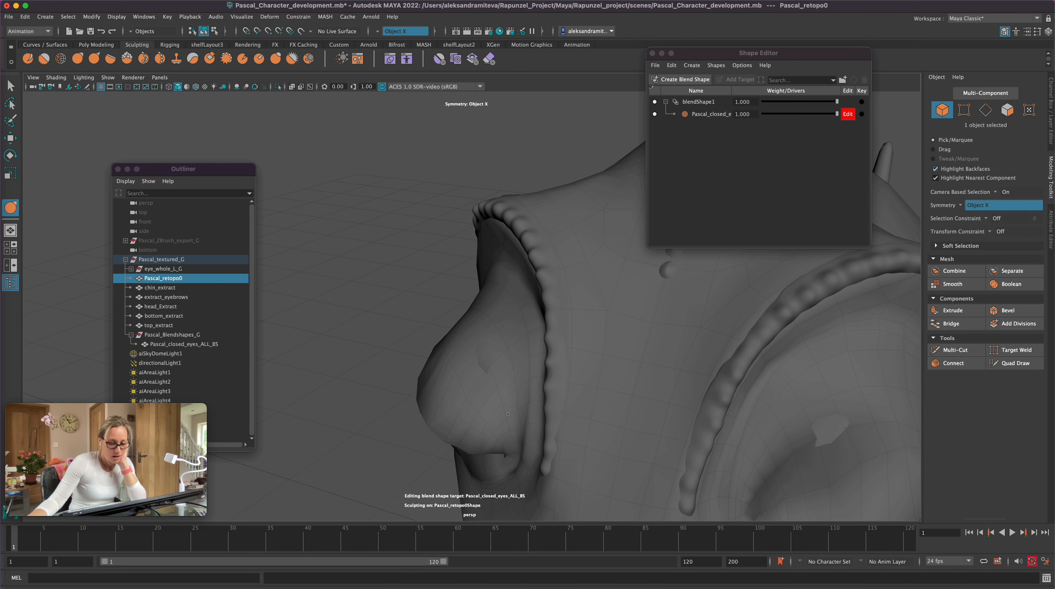
alt+drag(493, 350, 376, 461)
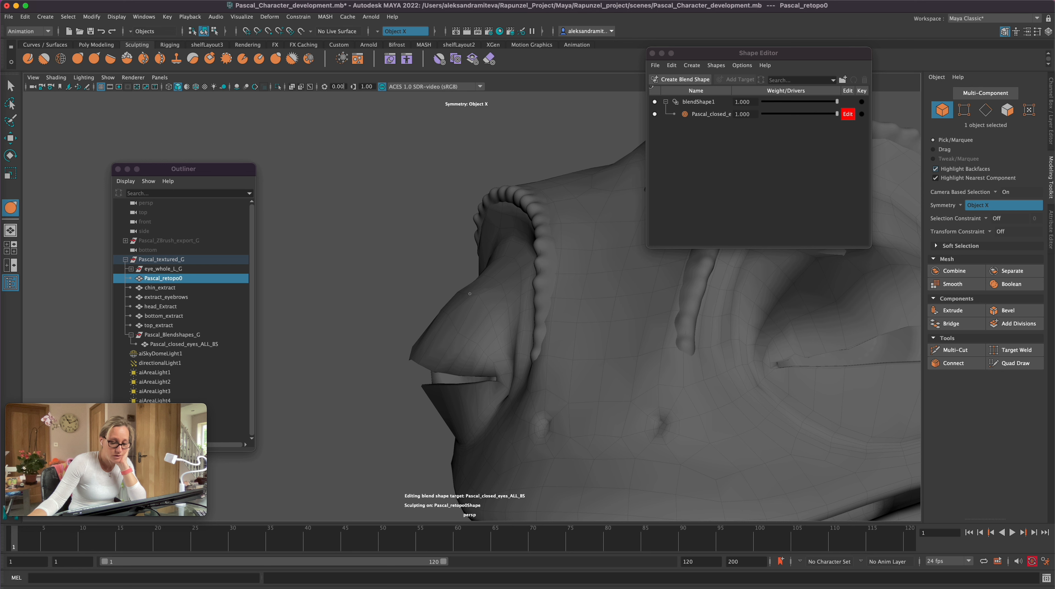
alt+drag(458, 329, 438, 485)
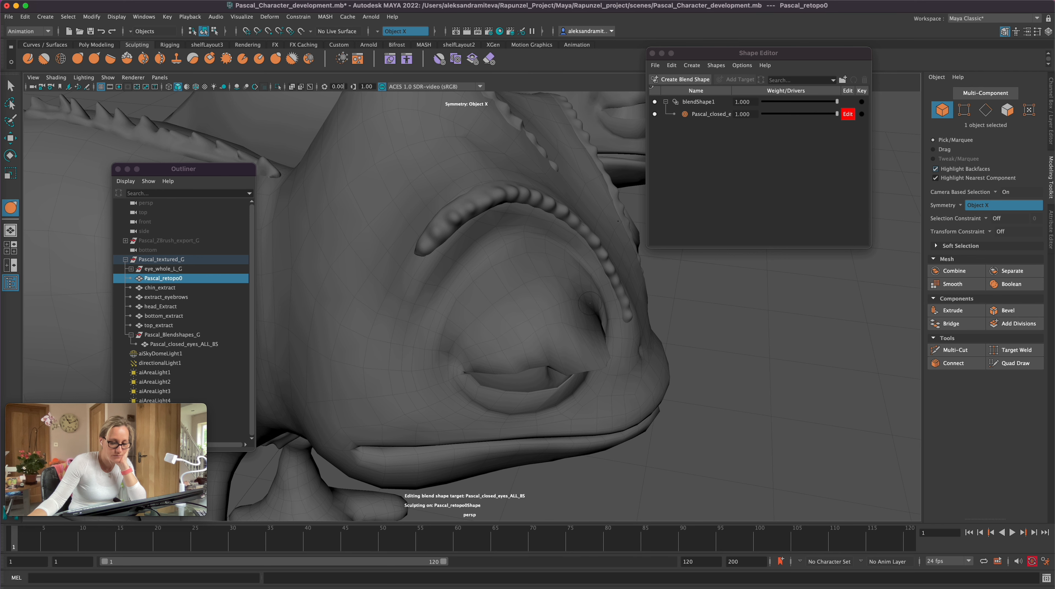
alt+drag(784, 320, 644, 349)
alt+right_drag(643, 349, 503, 392)
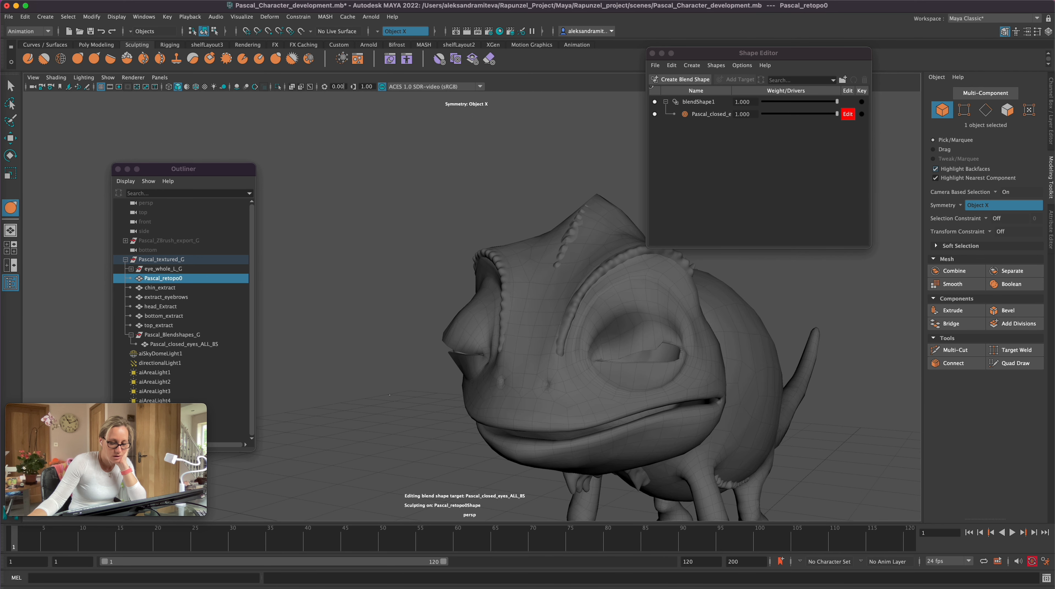
Step: Inspect the eyelids from the front, below and the side, nudging the upper lid rim with the Grab tool
alt+drag(503, 392, 452, 417)
alt+right_drag(451, 416, 398, 422)
alt+drag(399, 422, 473, 417)
alt+right_drag(473, 417, 850, 358)
mouse_move(540, 306)
mouse_down()
mouse_move(545, 319)
mouse_move(507, 328)
mouse_move(569, 333)
mouse_move(507, 229)
mouse_up()
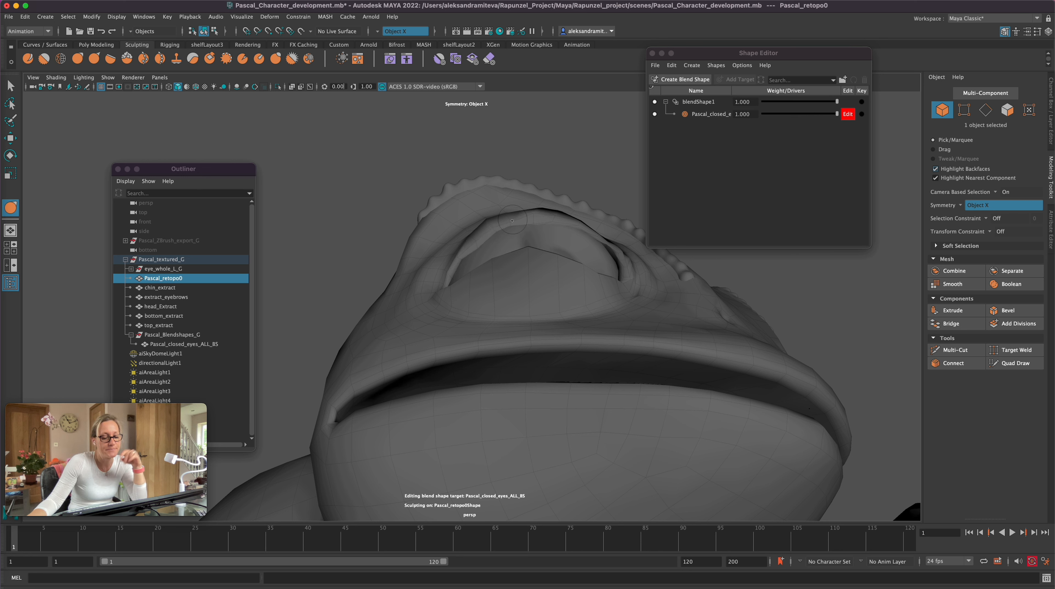
mouse_move(530, 215)
alt+mouse_down()
mouse_move(581, 297)
mouse_move(571, 302)
alt+mouse_up()
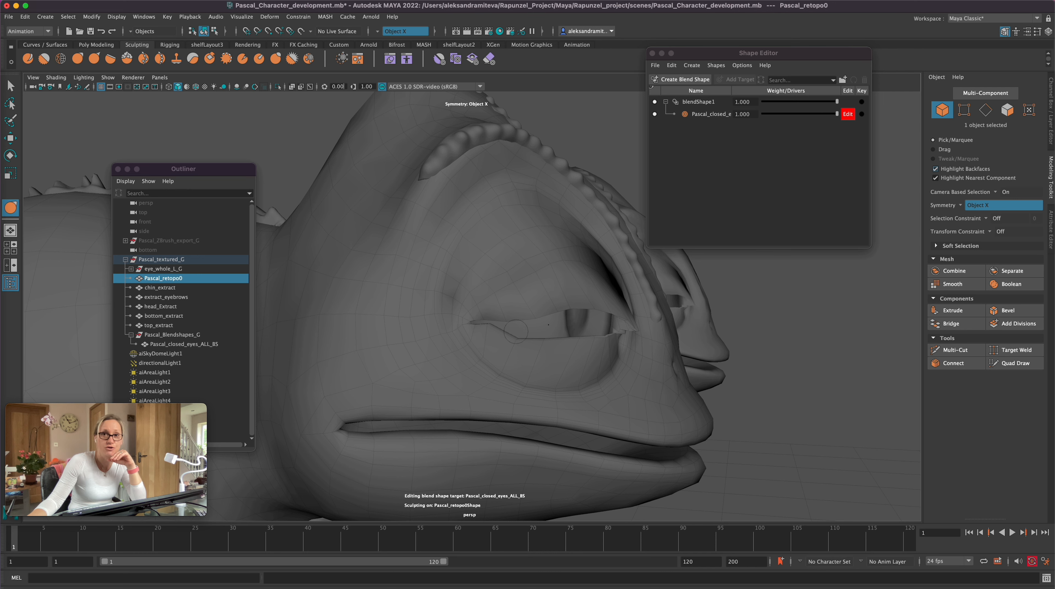
Step: Try to reshape the upper eyelid rim near the outer eye corner with Grab strokes and undo the last sculpt stroke
drag(544, 340, 503, 320)
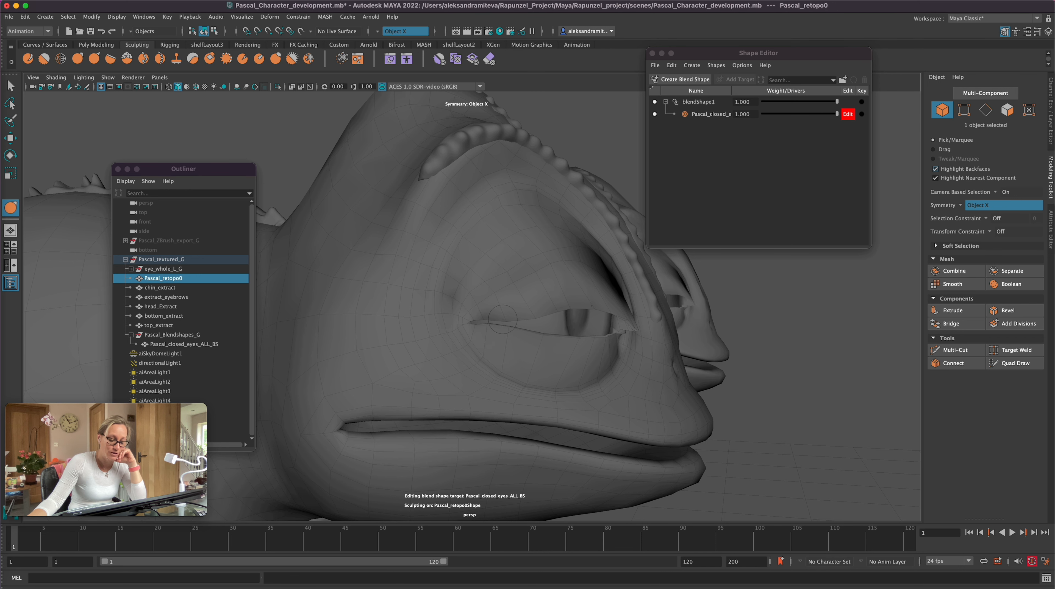
alt+right_drag(576, 345, 654, 341)
alt+drag(613, 333, 600, 325)
alt+right_drag(600, 325, 542, 295)
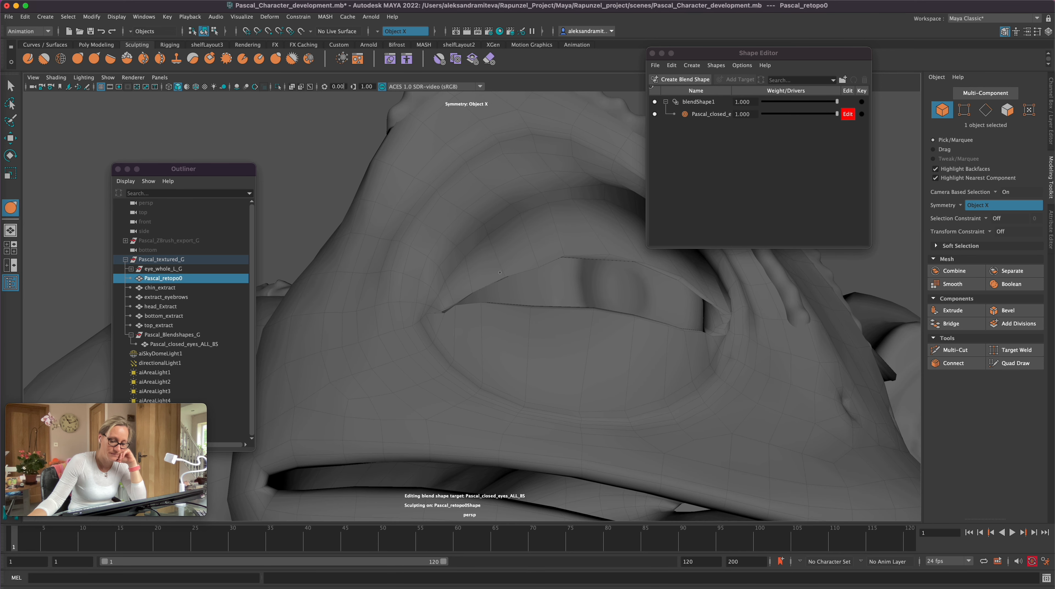
mouse_move(564, 252)
alt+mouse_down()
mouse_move(544, 313)
mouse_move(500, 193)
alt+mouse_up()
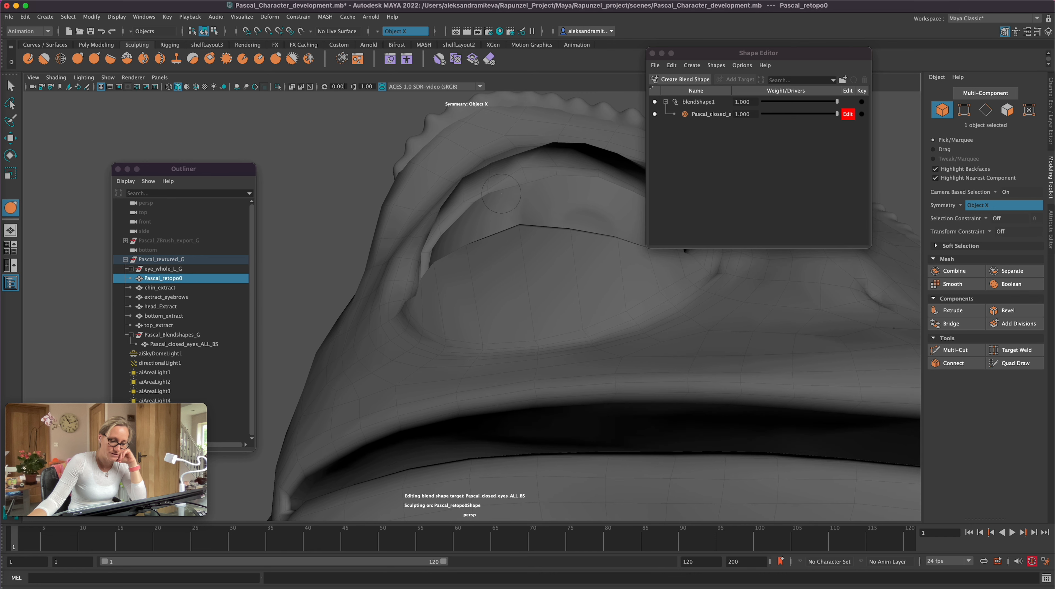
key(super+z)
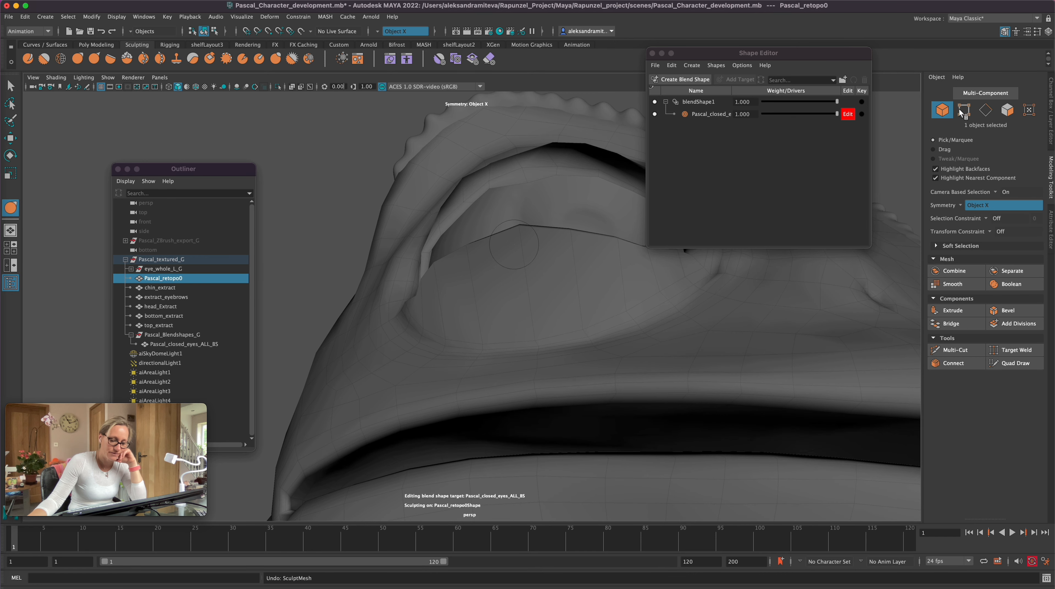
Step: Switch to vertex selection and move a symmetric pair of vertices on the underside of the upper eyelid rim
click(963, 111)
click(10, 87)
drag(490, 188, 577, 337)
key(w)
drag(599, 293, 568, 337)
alt+drag(618, 418, 602, 398)
key(q)
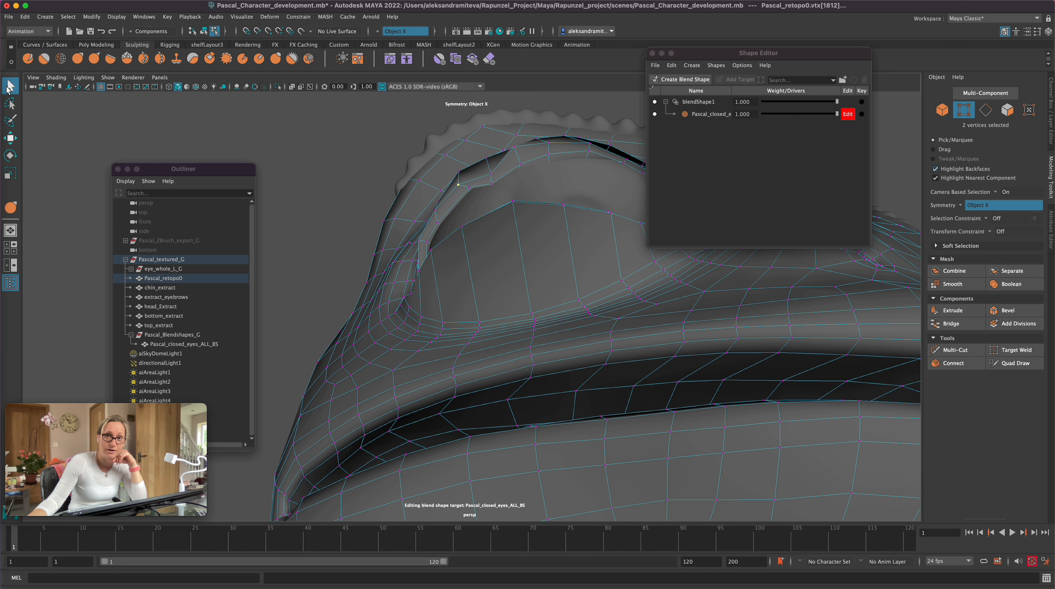
Step: Move the outer upper eyelid rim vertices and rotate the selected rim vertices to follow the eyeball
shift+click(469, 188)
key(w)
drag(464, 160, 464, 173)
alt+drag(471, 182, 614, 332)
alt+drag(597, 271, 595, 363)
key(e)
drag(521, 236, 510, 244)
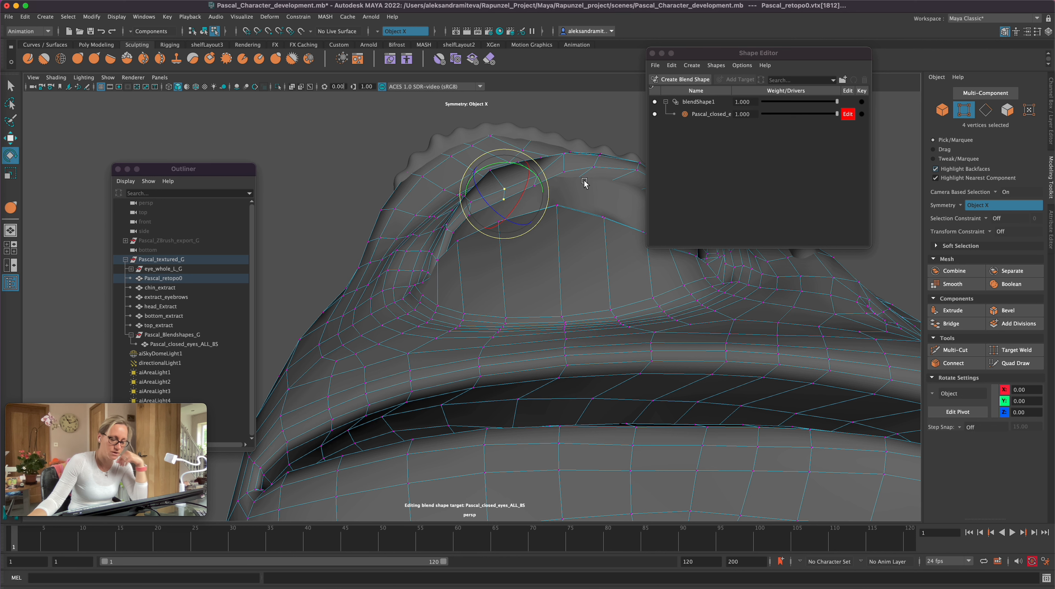
Step: Select the neighbouring vertices along the upper eyelid rim and move them to even out the lid edge
click(577, 194)
click(558, 159)
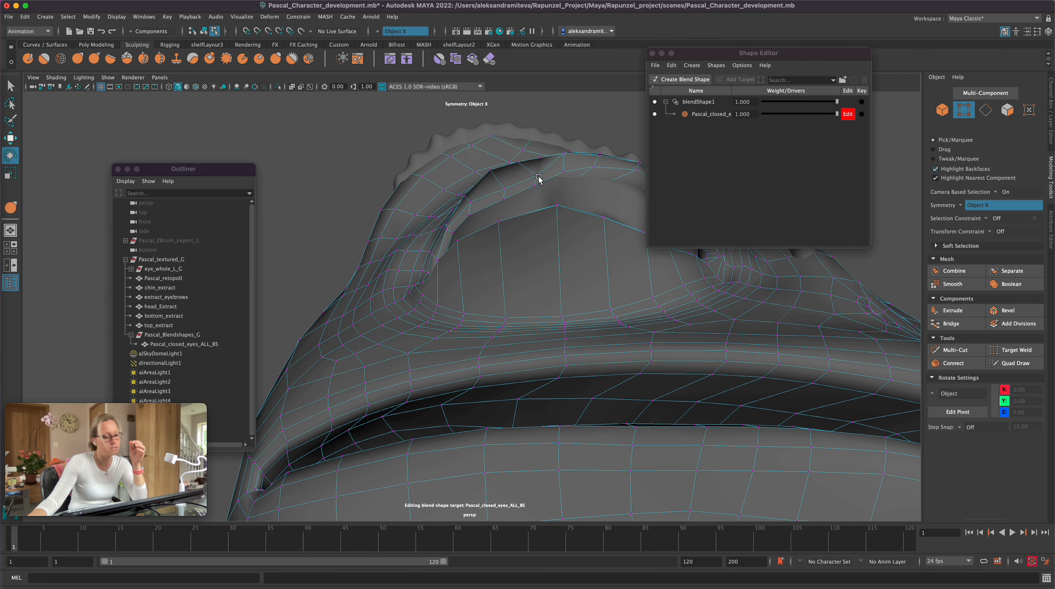
key(w)
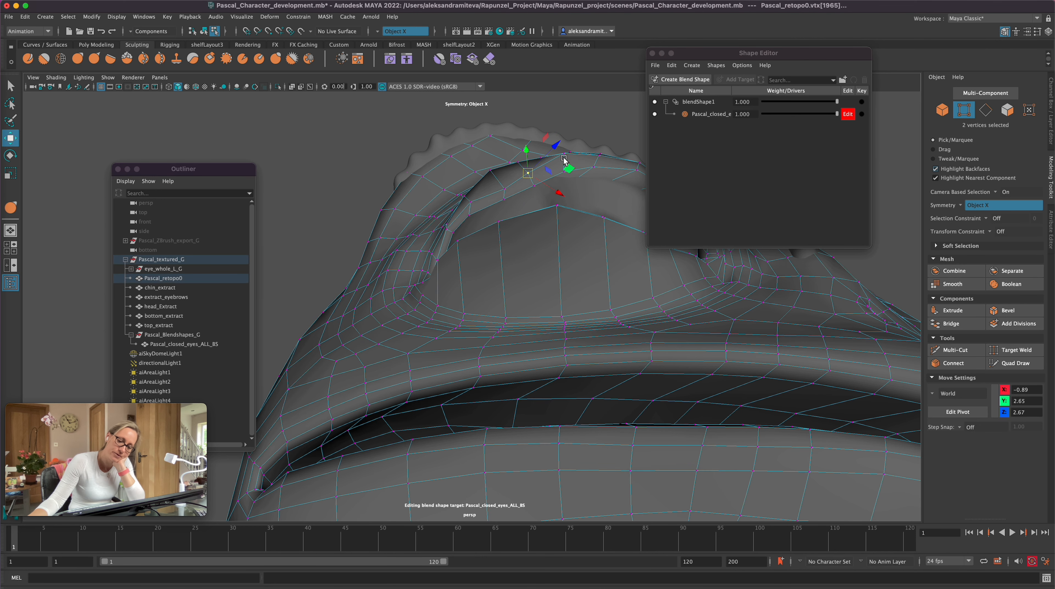
alt+drag(635, 330, 643, 342)
drag(513, 275, 518, 298)
click(493, 293)
Step: Pick out the upper-lid vertices near the outer eye corner in wireframe display, return to shaded display and frame the corner closely
key(4)
key(q)
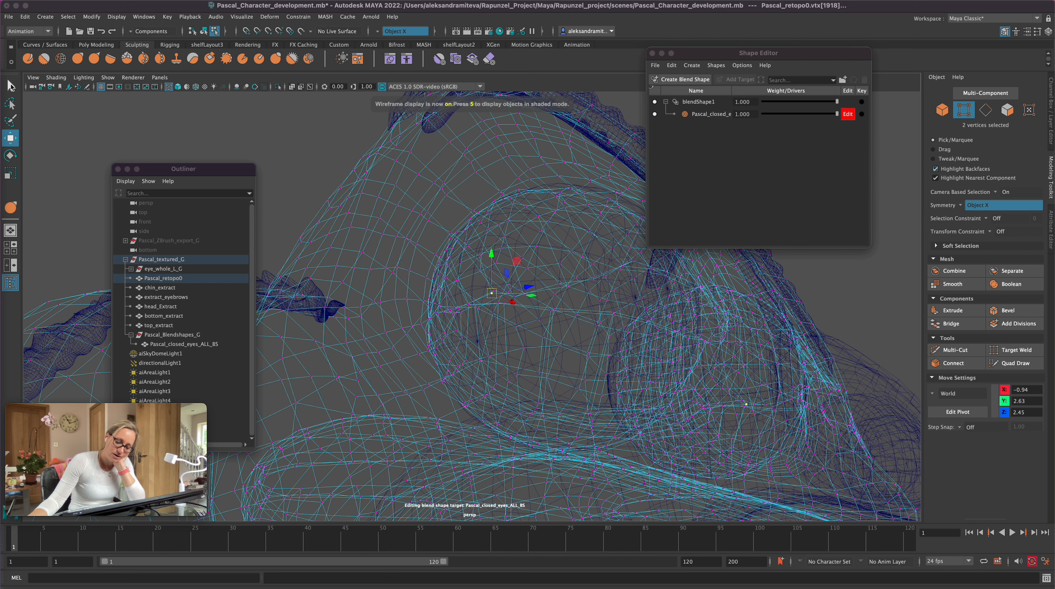
shift+click(493, 292)
shift+click(493, 293)
shift+click(494, 293)
shift+click(495, 292)
shift+click(495, 291)
alt+drag(501, 301, 543, 366)
key(5)
alt+drag(580, 402, 562, 405)
alt+right_drag(430, 321, 749, 300)
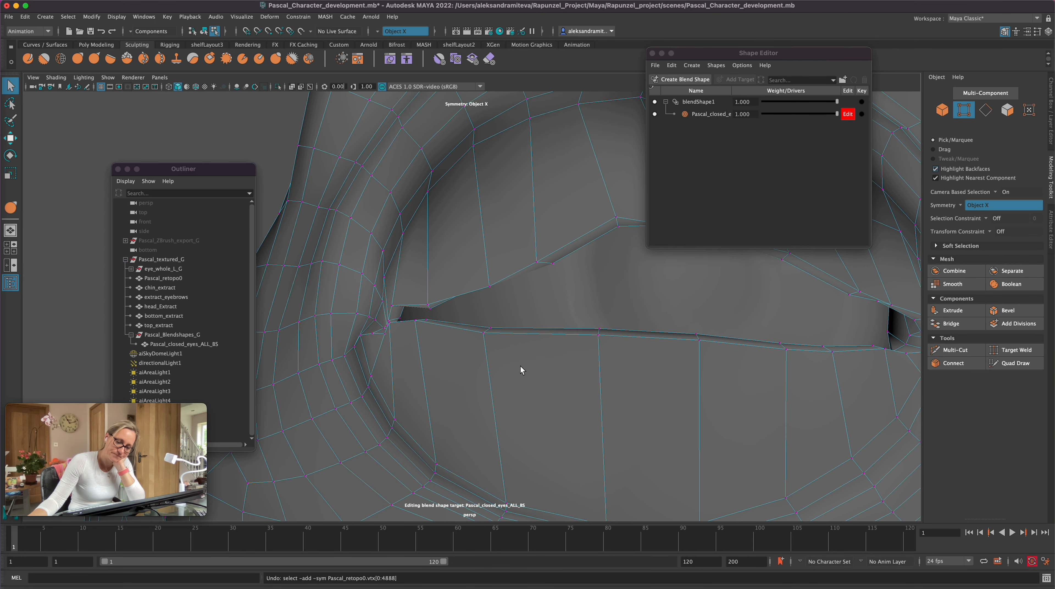
Step: Select the rim vertices at the outer eye corner and move them to tighten the meeting point of the lids
alt+middle_drag(521, 367, 572, 388)
click(454, 337)
alt+drag(462, 329, 562, 407)
click(508, 326)
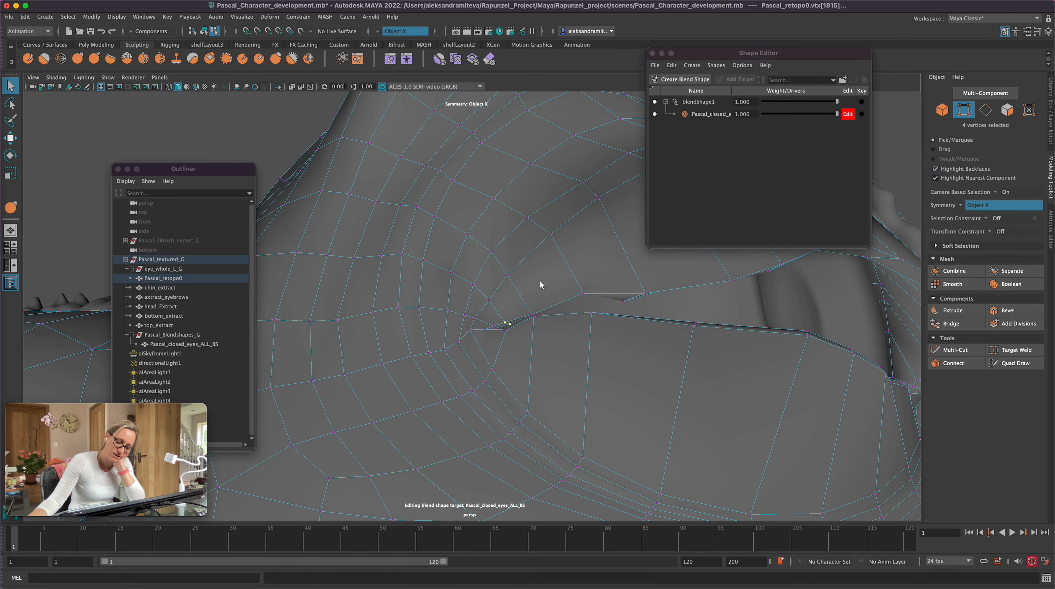
key(w)
drag(509, 286, 494, 286)
Step: Reposition the neighbouring outer-corner rim vertices and return to vertex selection
click(493, 326)
click(9, 88)
key(w)
alt+drag(495, 291, 564, 417)
key(F10)
click(548, 393)
key(e)
key(F9)
key(q)
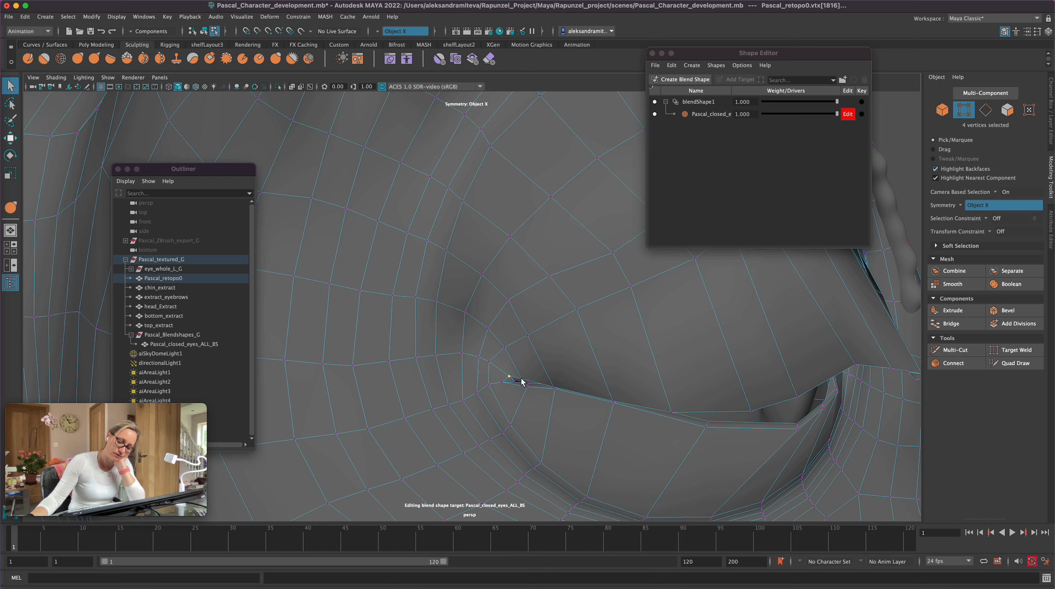
Step: Adjust the individual outer-corner vertex pairs vertically so the upper lid rim meets the lower lid
click(540, 386)
key(w)
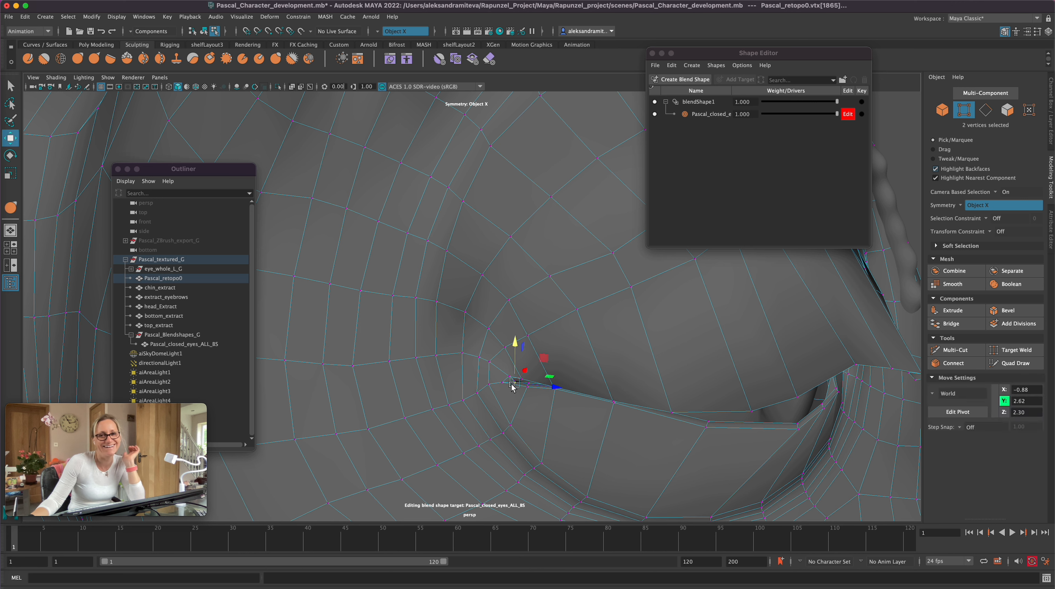
key(q)
click(511, 374)
key(w)
click(526, 378)
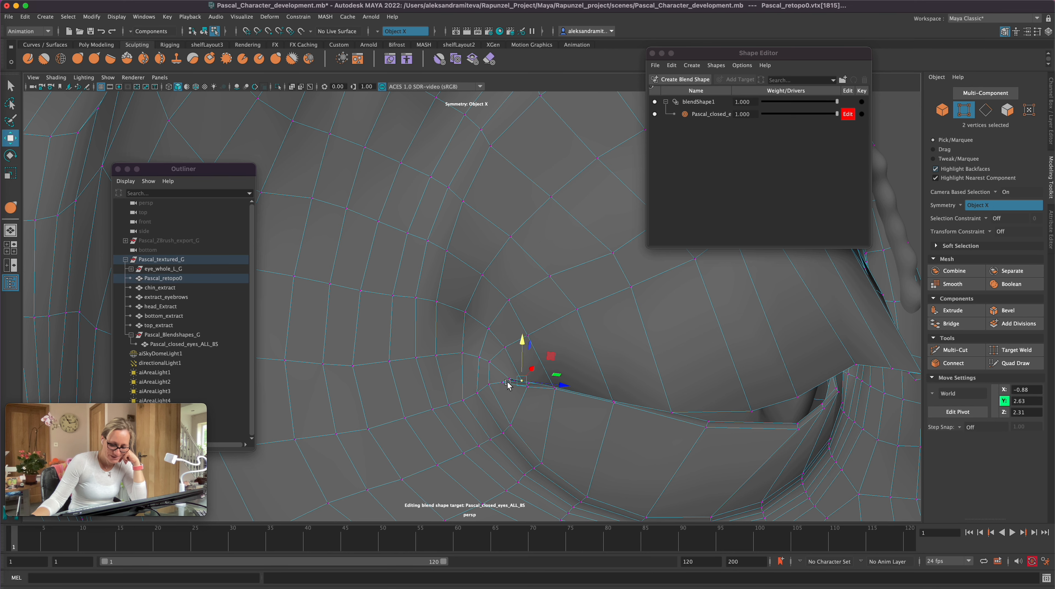
click(527, 389)
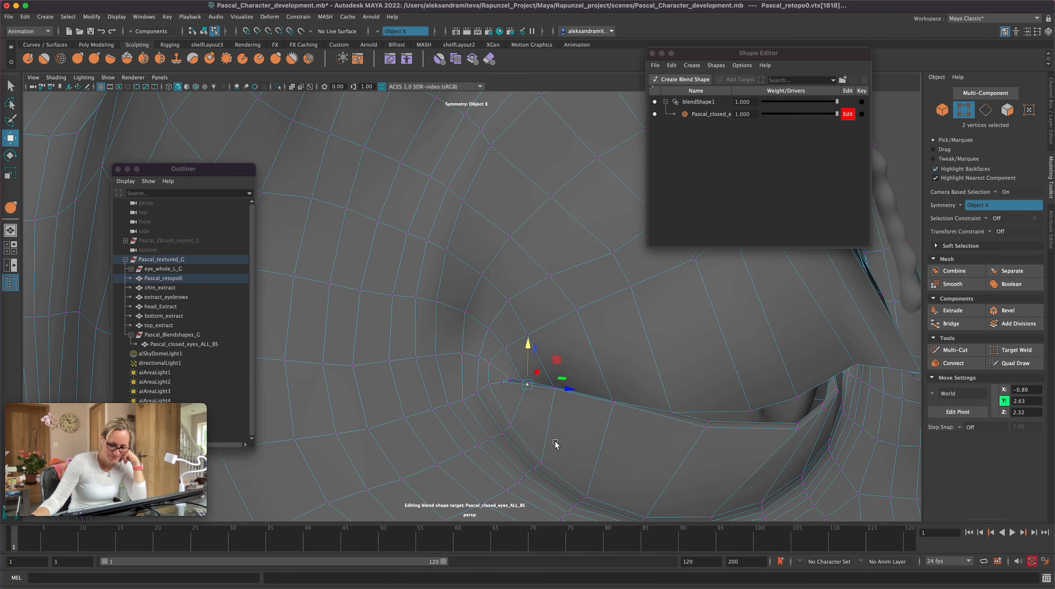
Step: Viewed from below, freely reposition the upper-lid rim vertices near the outer corner, undoing the first attempt
alt+right_drag(555, 442, 456, 393)
alt+drag(456, 393, 521, 416)
click(516, 276)
mouse_move(516, 277)
mouse_down()
mouse_move(518, 286)
mouse_move(566, 272)
mouse_move(517, 281)
mouse_up()
key(super+z)
click(612, 173)
click(514, 273)
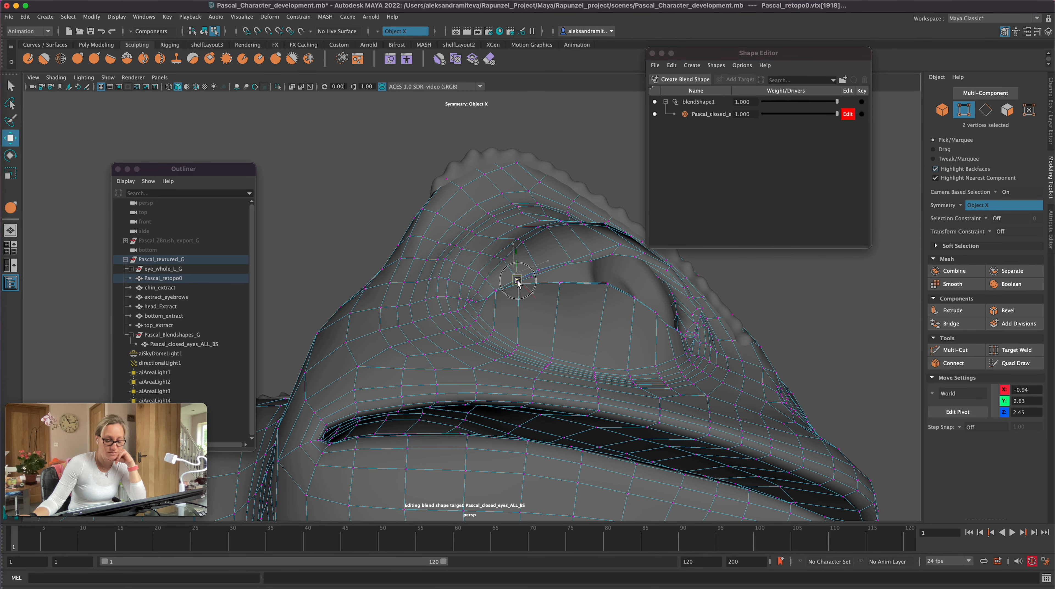
click(534, 278)
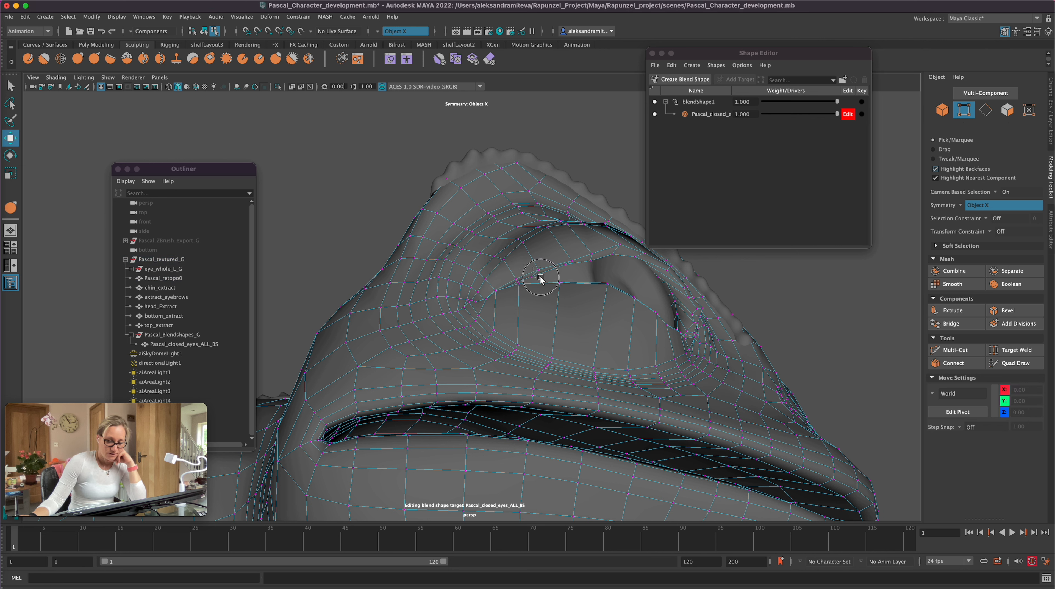
Step: Select the next upper-lid rim vertices and rotate them to follow the curve of the eyeball
click(536, 284)
key(e)
drag(565, 314, 538, 306)
alt+drag(792, 269, 753, 302)
key(w)
alt+drag(463, 355, 507, 402)
Step: Move the upper-lid rim vertices between the outer corner and the lid's middle onto the lower lid line
click(539, 242)
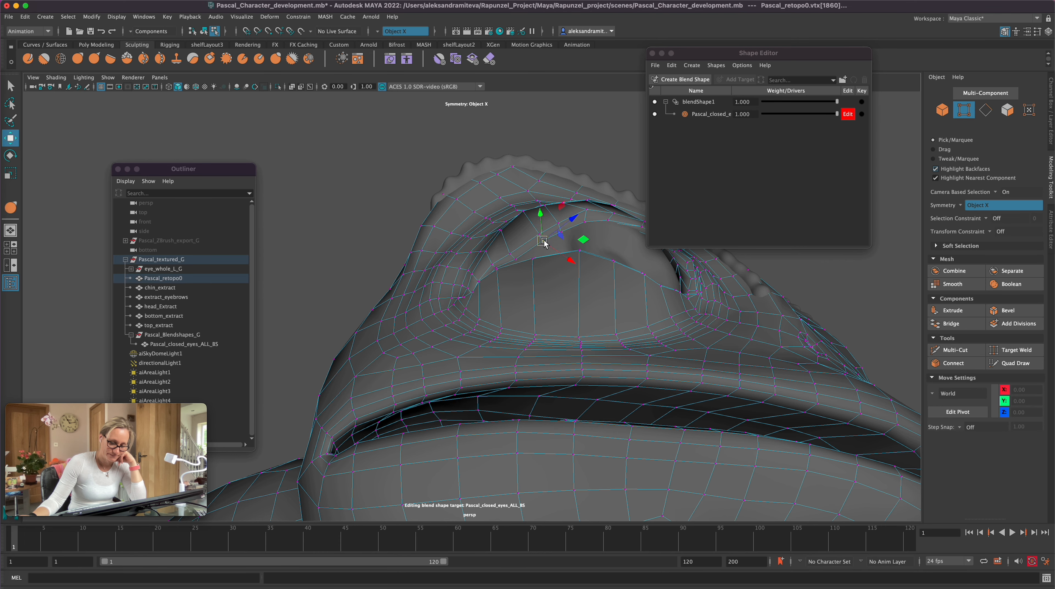
alt+drag(539, 241, 615, 169)
alt+drag(846, 462, 867, 399)
shift+click(533, 218)
alt+drag(598, 131, 573, 251)
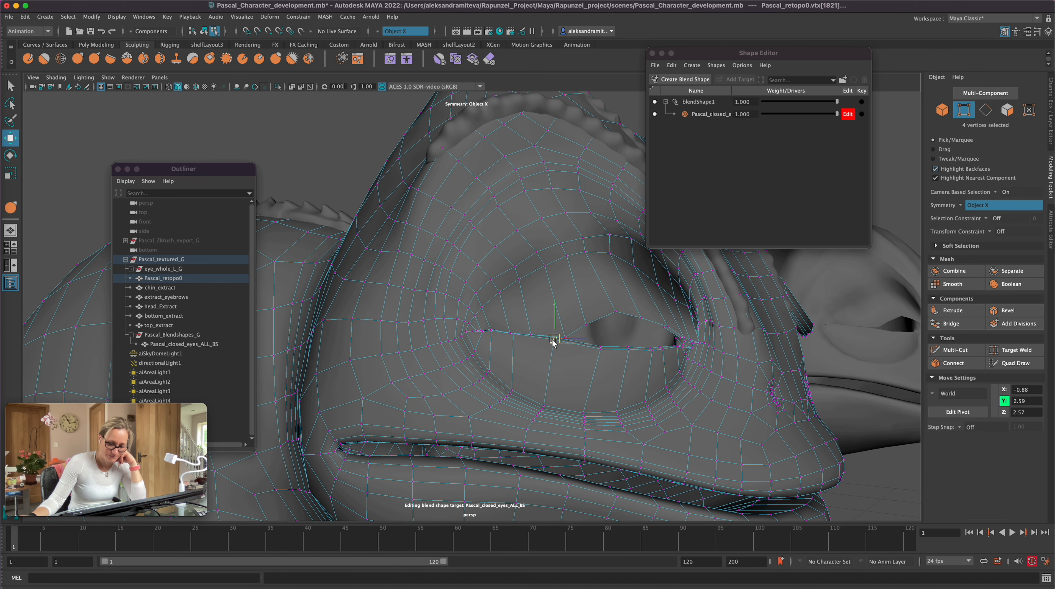
Step: Move the rim vertices around the middle of the upper lid to close the gap above the lower lid
mouse_move(582, 406)
alt+mouse_down()
mouse_move(551, 403)
mouse_move(562, 406)
alt+mouse_up()
click(524, 315)
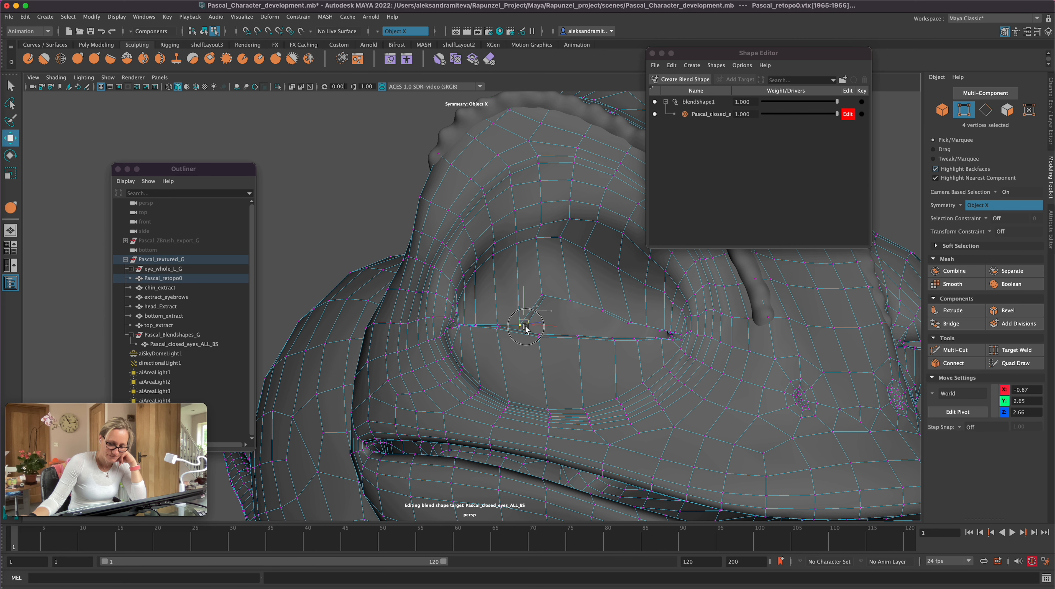
drag(544, 343, 533, 330)
drag(535, 286, 600, 346)
alt+drag(631, 391, 615, 268)
shift+click(509, 200)
drag(503, 163, 557, 166)
click(442, 129)
Step: From the side, move two neighbouring groups of middle upper-lid rim vertices along the Z axis
alt+drag(669, 372, 638, 389)
drag(347, 343, 347, 320)
drag(317, 364, 327, 363)
alt+drag(340, 458, 409, 375)
click(595, 188)
alt+drag(593, 201, 677, 358)
click(627, 346)
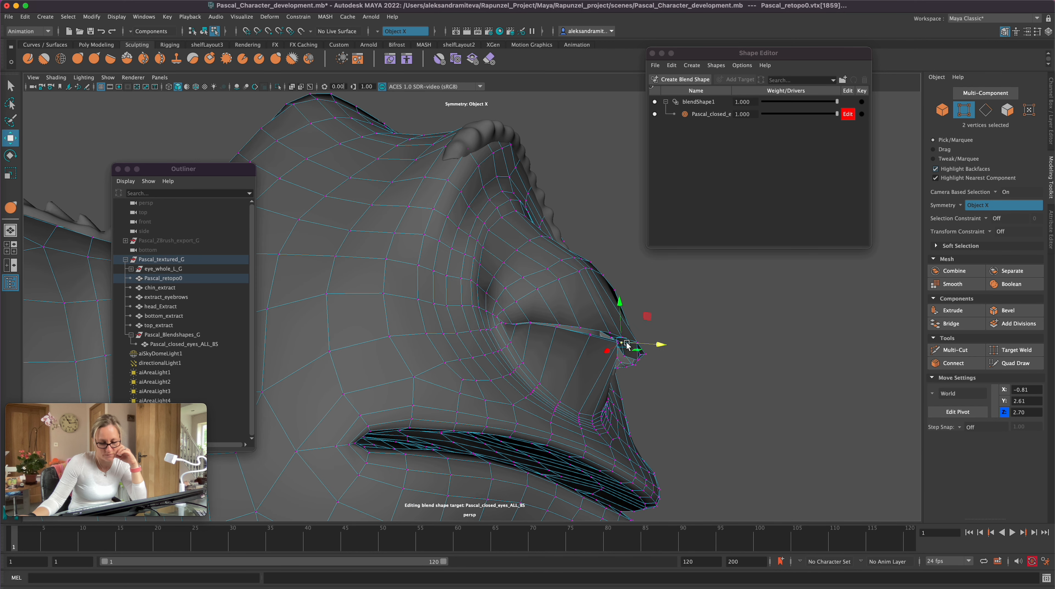
click(628, 342)
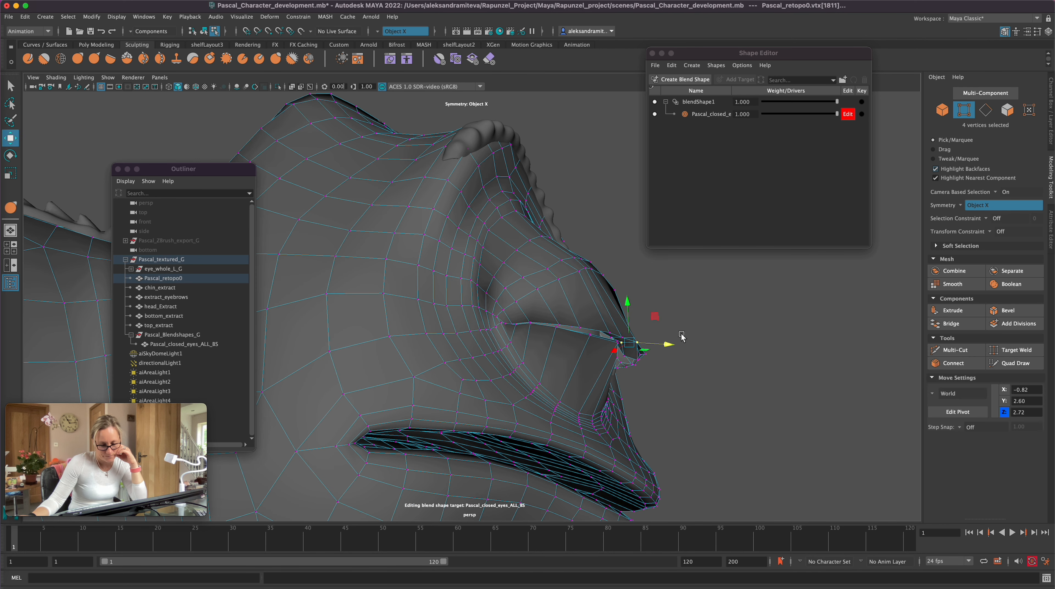
Step: Lower the upper-lid rim vertices towards the inner eye corner and undo the last move
alt+drag(685, 414, 560, 273)
drag(555, 228, 558, 247)
drag(516, 276, 529, 287)
drag(523, 242, 581, 275)
drag(574, 231, 598, 245)
key(super+z)
alt+drag(405, 499, 328, 459)
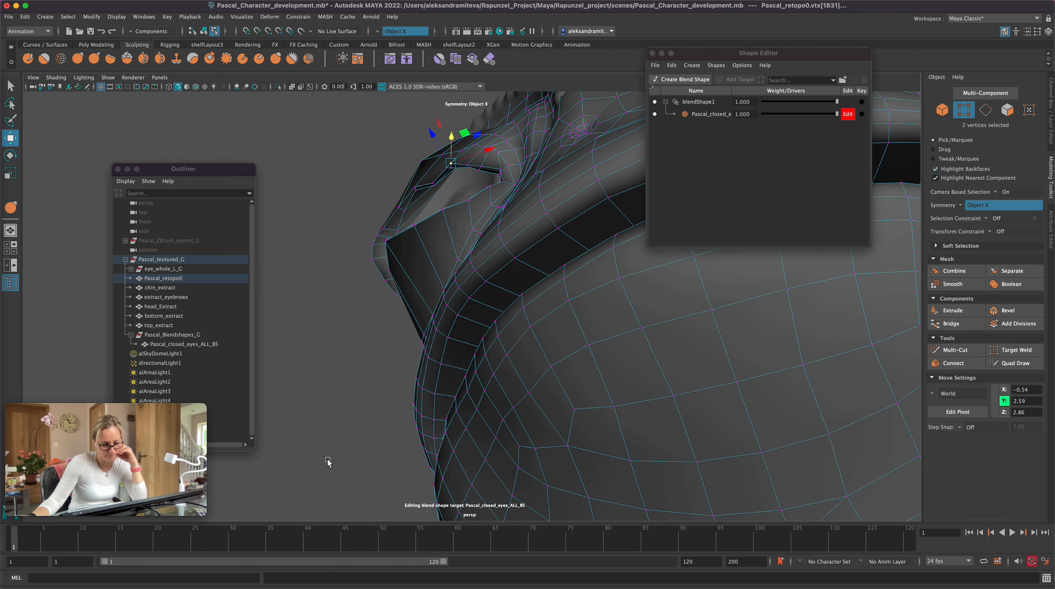
Step: Reselect the inner upper-lid rim vertices from below and move them closer to the eyeball
click(351, 135)
click(451, 169)
click(9, 86)
shift+click(451, 163)
key(w)
mouse_move(451, 139)
mouse_down()
mouse_move(474, 171)
mouse_move(467, 144)
mouse_up()
drag(474, 162, 488, 172)
drag(480, 140, 481, 149)
Step: Move the rim vertices at the middle of the upper lid vertically to align with the lower lid
alt+drag(371, 430, 401, 435)
alt+drag(580, 396, 589, 363)
mouse_move(581, 253)
mouse_down()
mouse_move(589, 265)
mouse_move(585, 257)
mouse_up()
alt+drag(588, 331, 592, 367)
drag(572, 309, 572, 305)
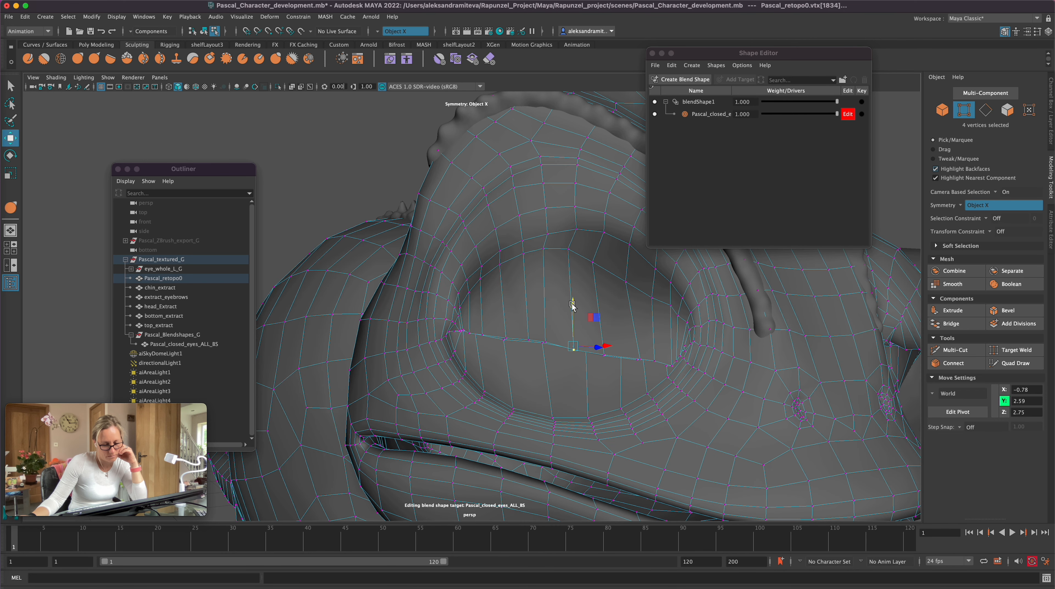
Step: Pull the middle of the lid line into shape with the Grab sculpting tool and undo the last stroke
click(80, 59)
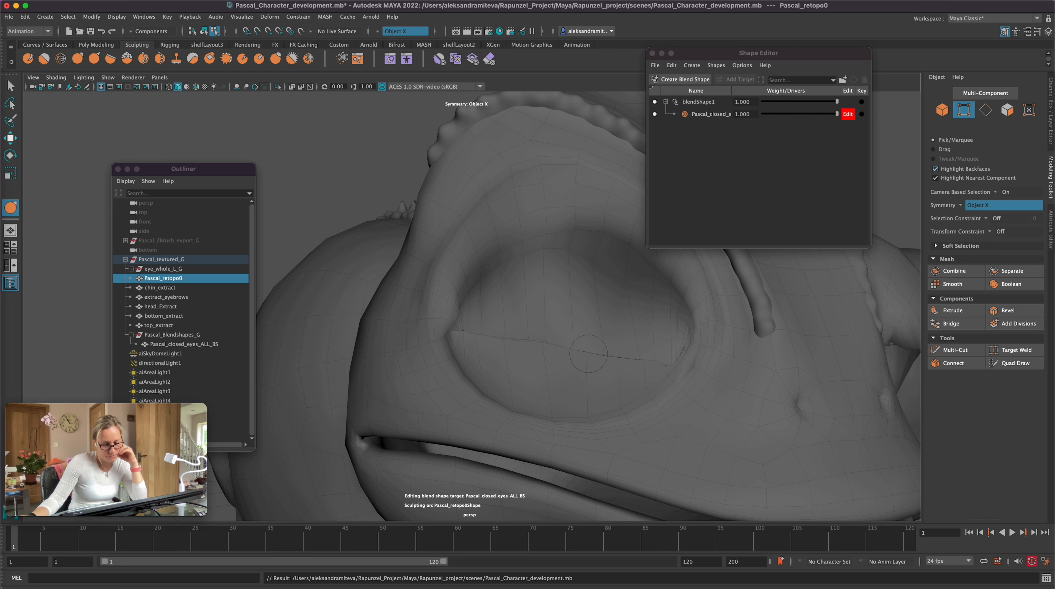
drag(586, 354, 584, 350)
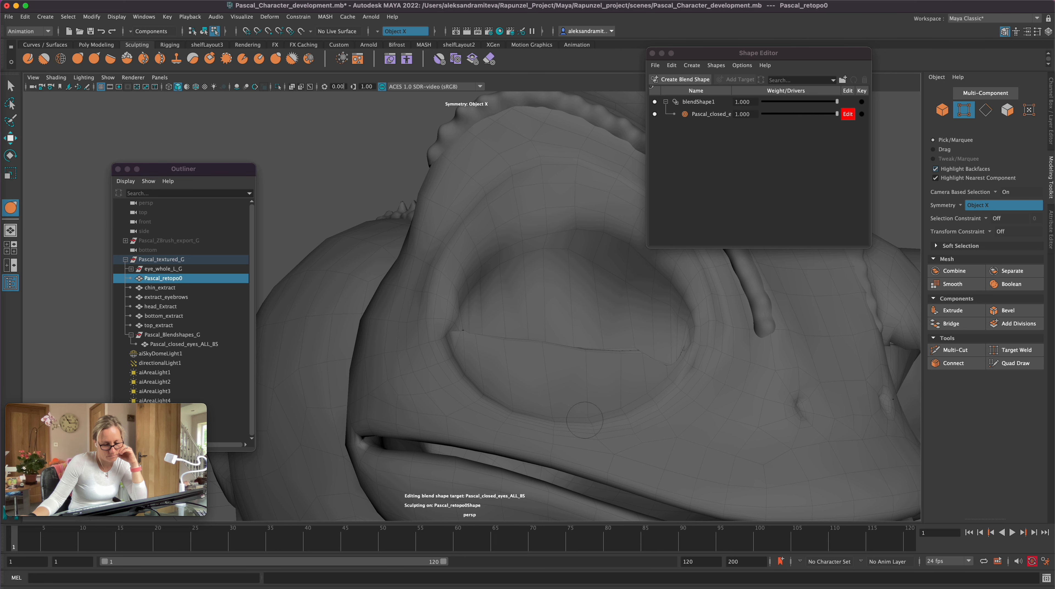
alt+drag(584, 421, 558, 413)
key(super+z)
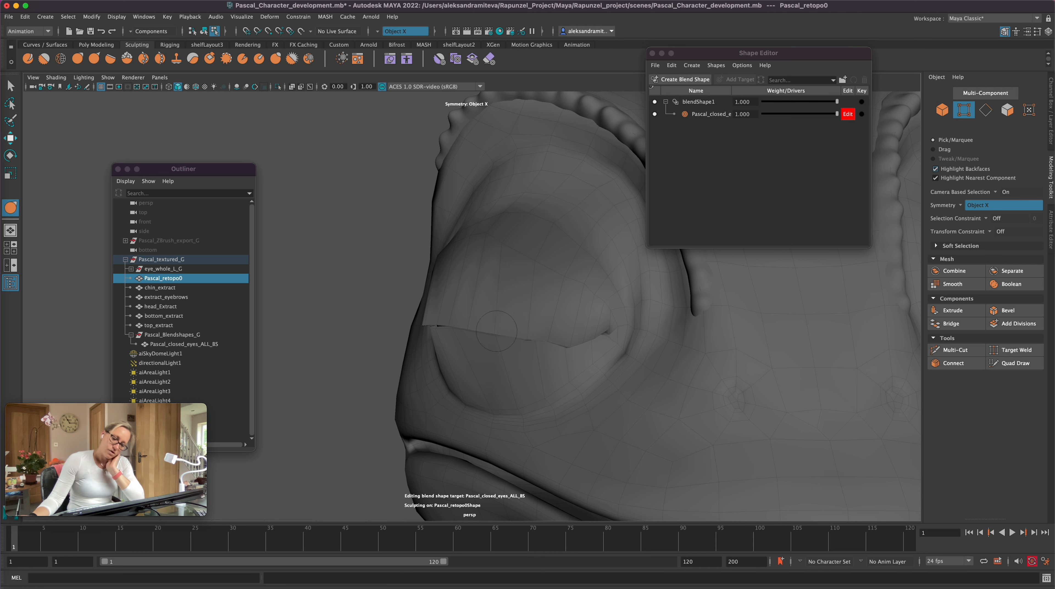
Step: Examine the closed eyelids on Pascal_retopo0 from several angles in smooth mesh preview
key(3)
mouse_move(350, 465)
alt+mouse_down()
mouse_move(425, 466)
mouse_move(346, 465)
mouse_move(355, 448)
mouse_move(506, 364)
mouse_move(753, 390)
mouse_move(683, 363)
alt+mouse_up()
scroll(586, 368, up, 3)
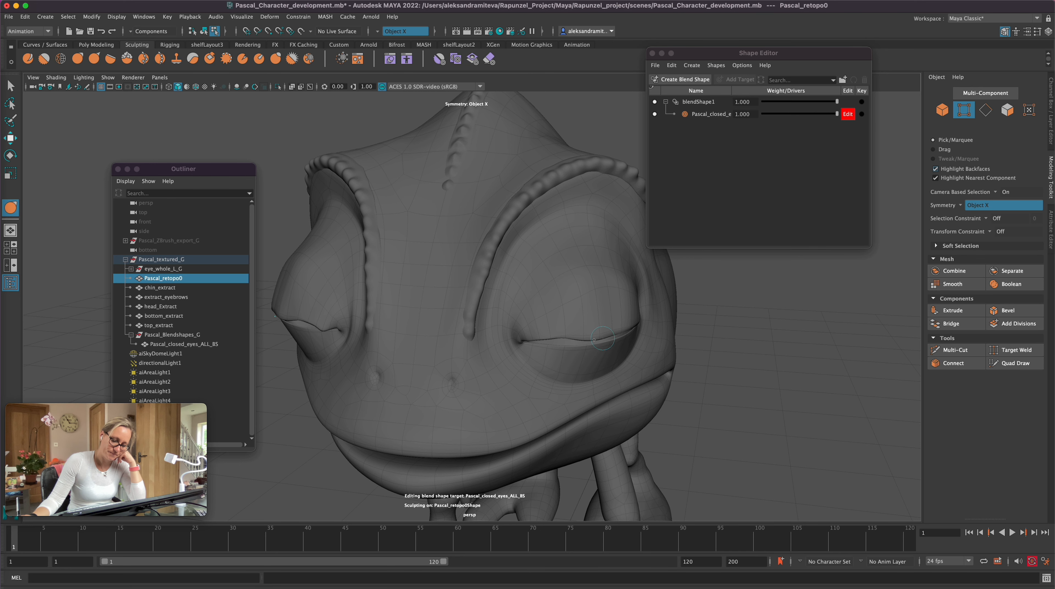
alt+drag(637, 324, 633, 271)
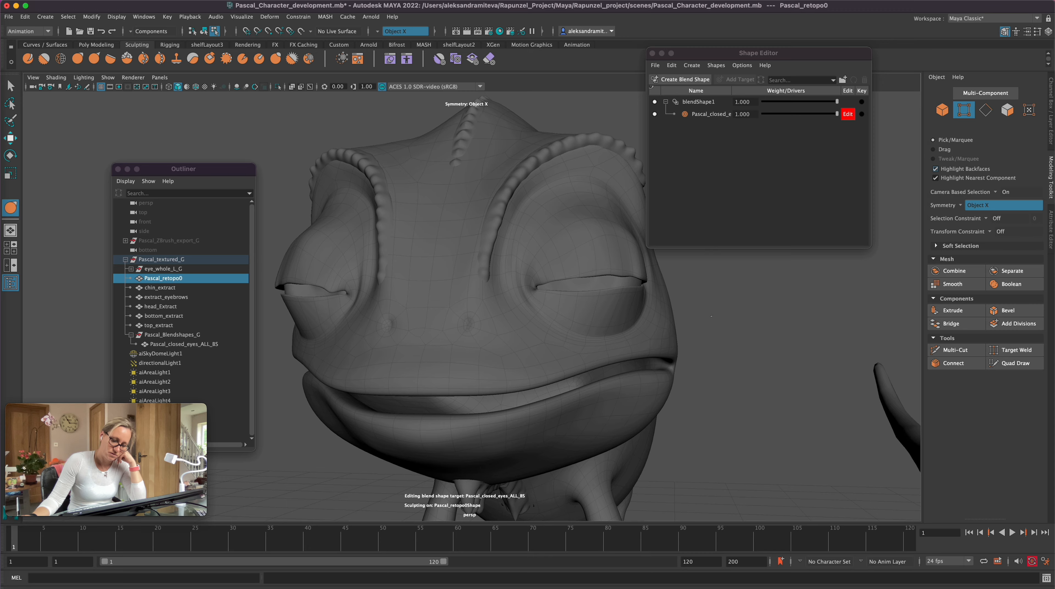
alt+drag(711, 317, 678, 333)
click(197, 345)
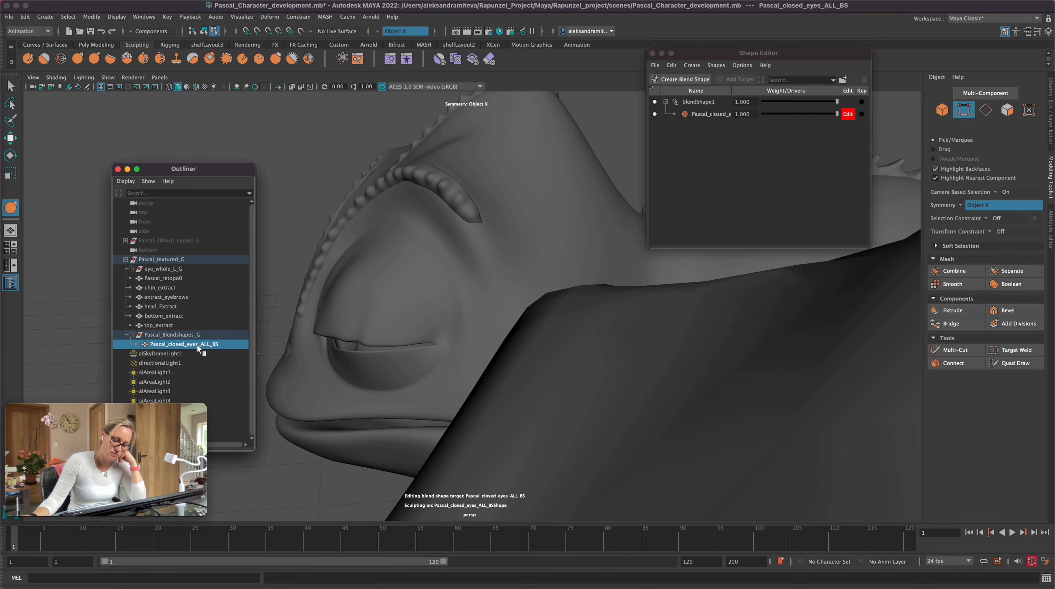
click(176, 277)
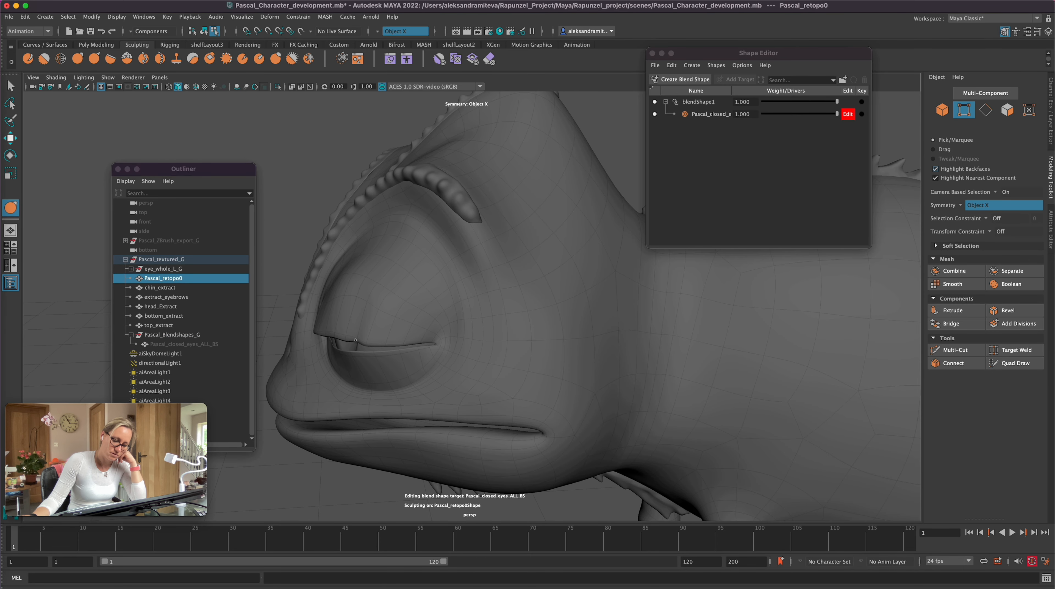
mouse_move(305, 453)
alt+mouse_down()
mouse_move(281, 429)
mouse_move(359, 443)
alt+mouse_up()
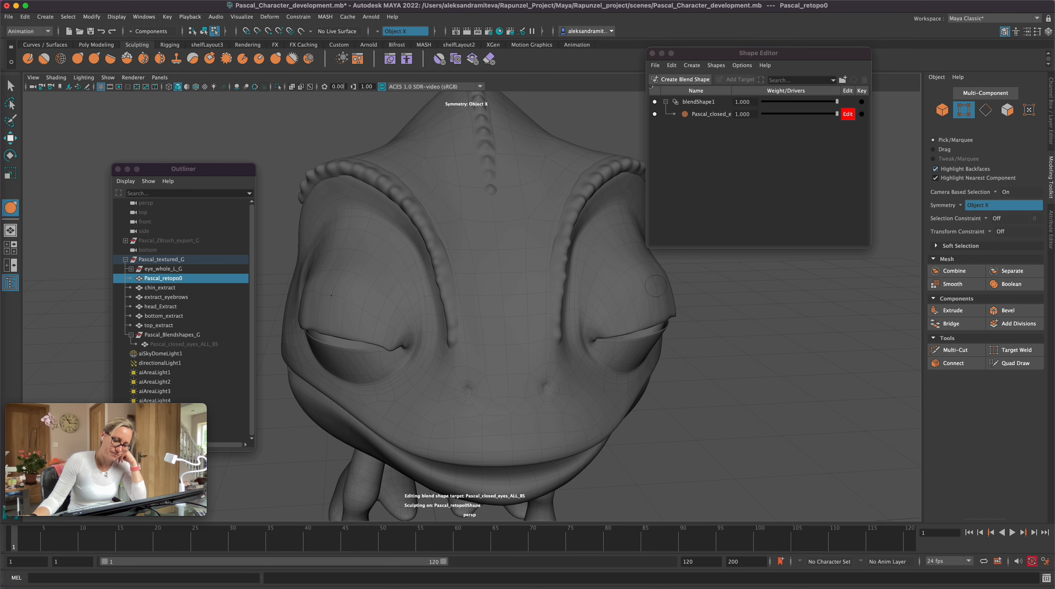
Step: Return to unsmoothed display, switch to vertex selection and move an upper-lid rim vertex pair near the inner corner
key(1)
alt+drag(751, 417, 695, 393)
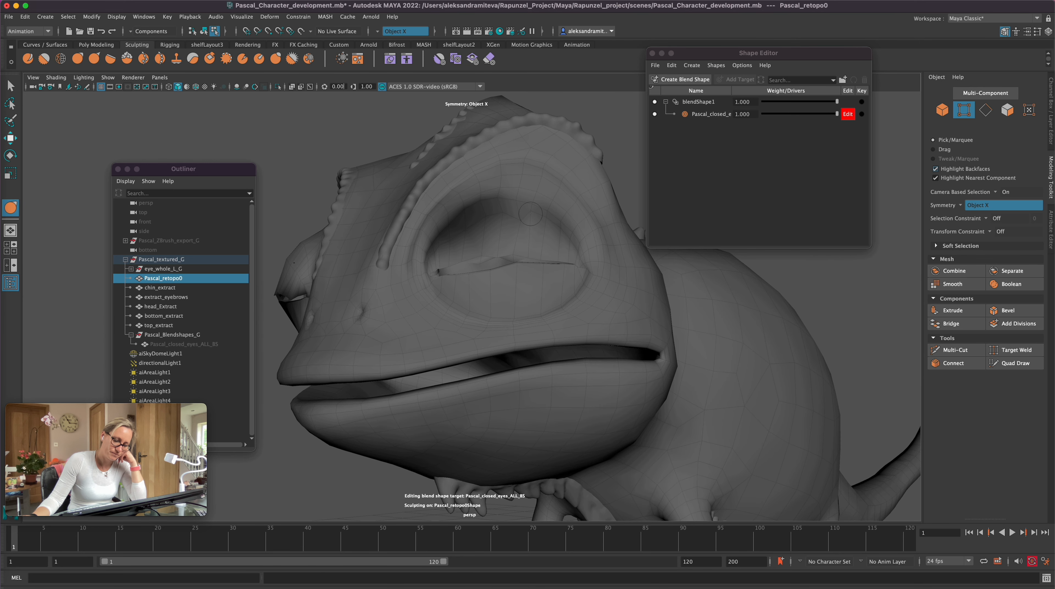
alt+drag(363, 454, 320, 444)
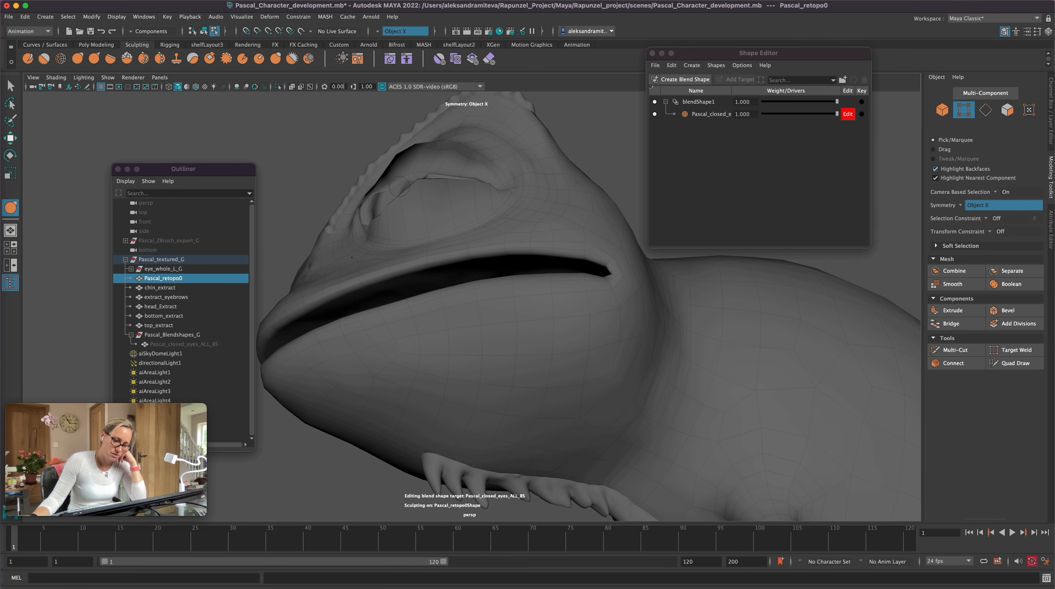
alt+right_drag(447, 268, 531, 275)
alt+middle_drag(530, 275, 641, 431)
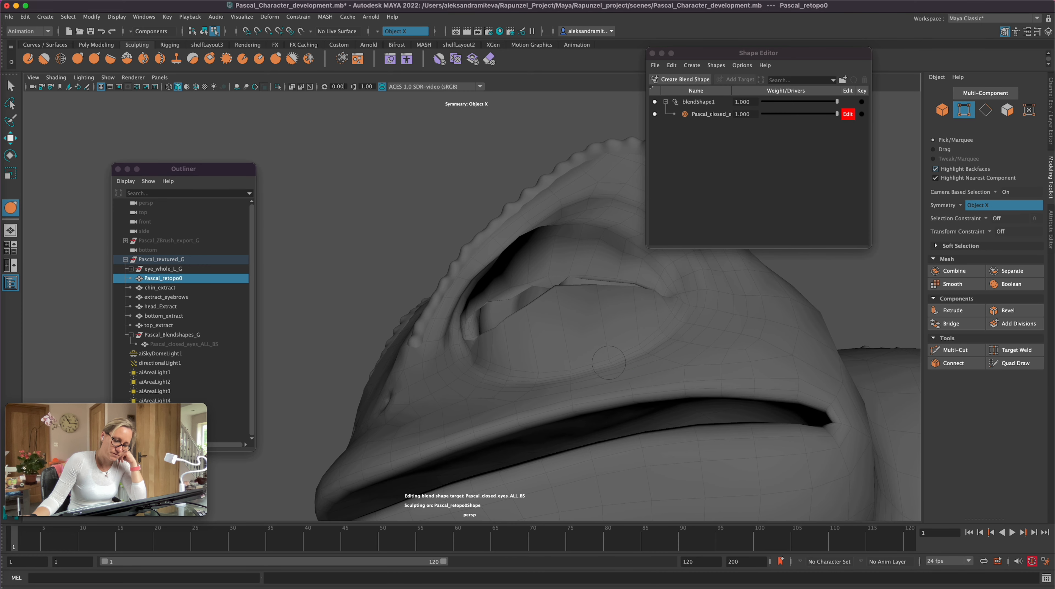
alt+right_drag(561, 429, 611, 437)
alt+drag(611, 438, 615, 400)
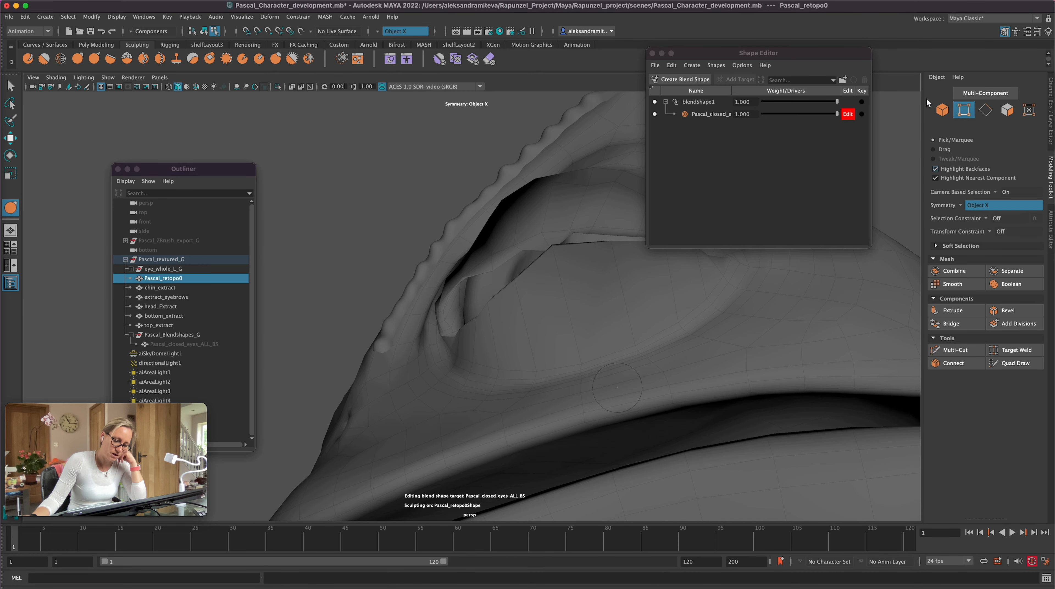
click(6, 87)
click(962, 110)
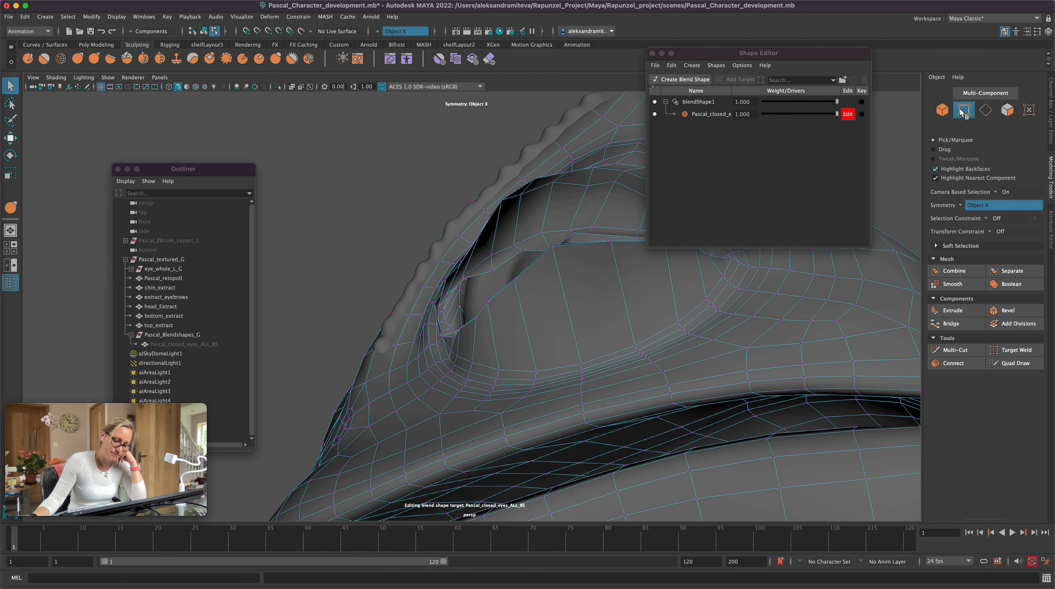
click(469, 290)
key(w)
mouse_move(469, 289)
alt+mouse_down()
mouse_move(465, 305)
mouse_move(466, 292)
alt+mouse_up()
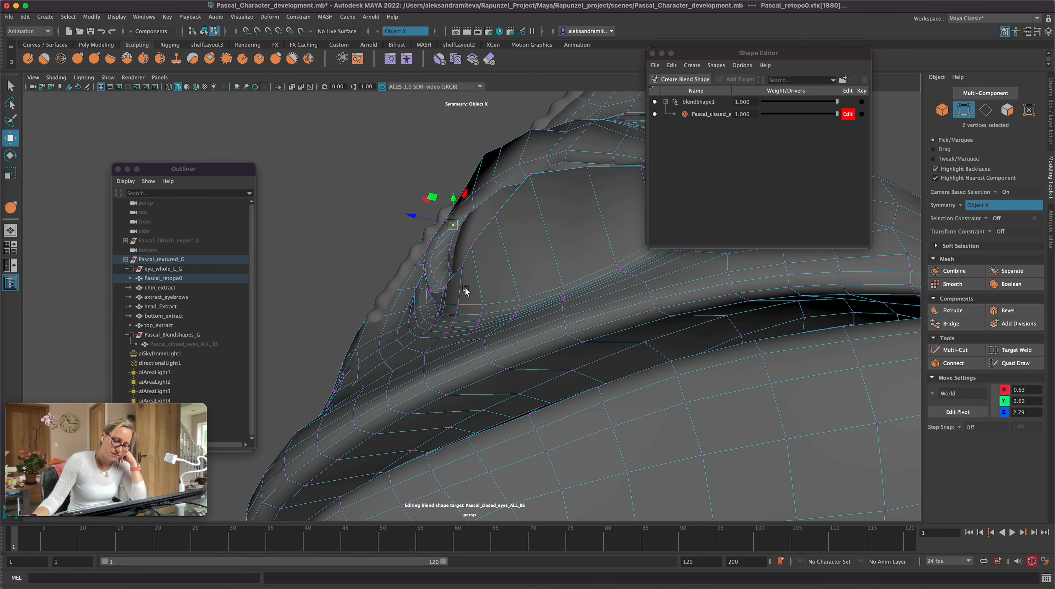
Step: Pull the adjacent rim vertices down along the inner eye corner, one symmetric pair at a time
click(453, 239)
drag(449, 238, 450, 254)
click(452, 258)
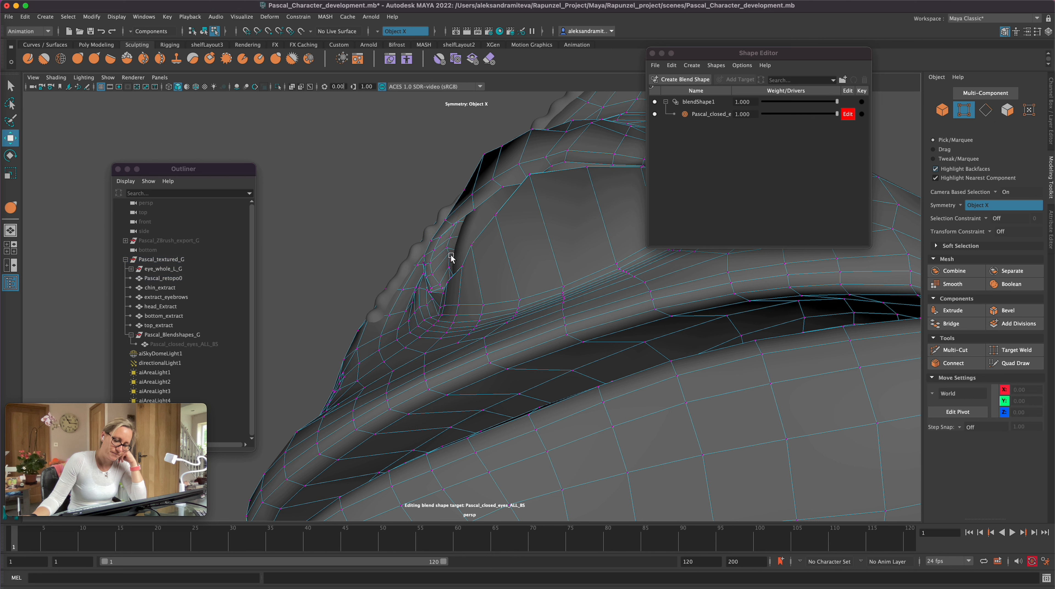
click(451, 272)
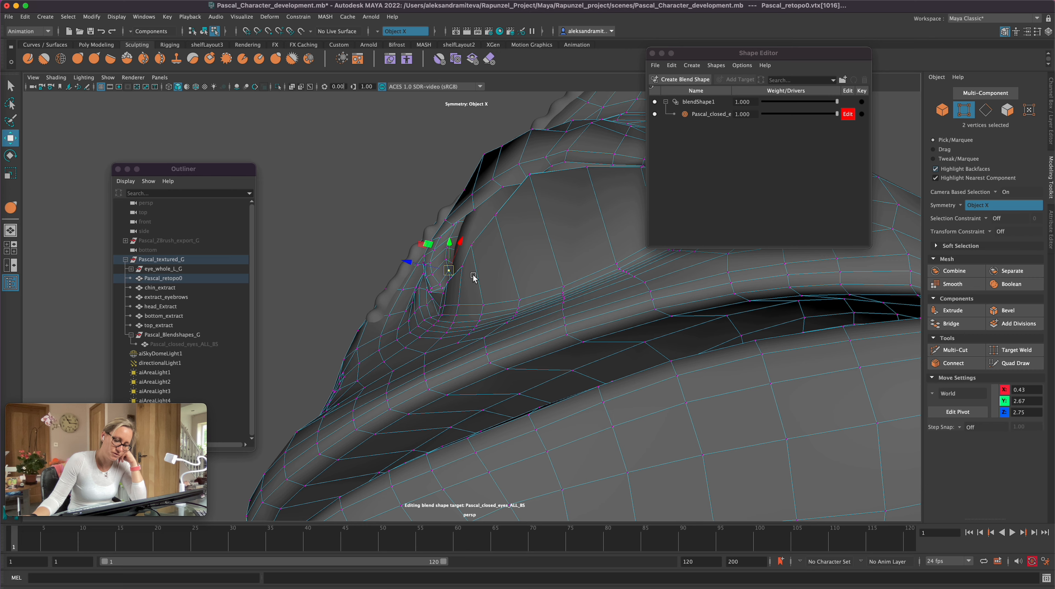
Step: Reposition the upper-lid rim vertices between the inner corner and the lid's middle to smooth the edge from below
alt+drag(518, 283, 567, 346)
alt+right_drag(598, 352, 590, 350)
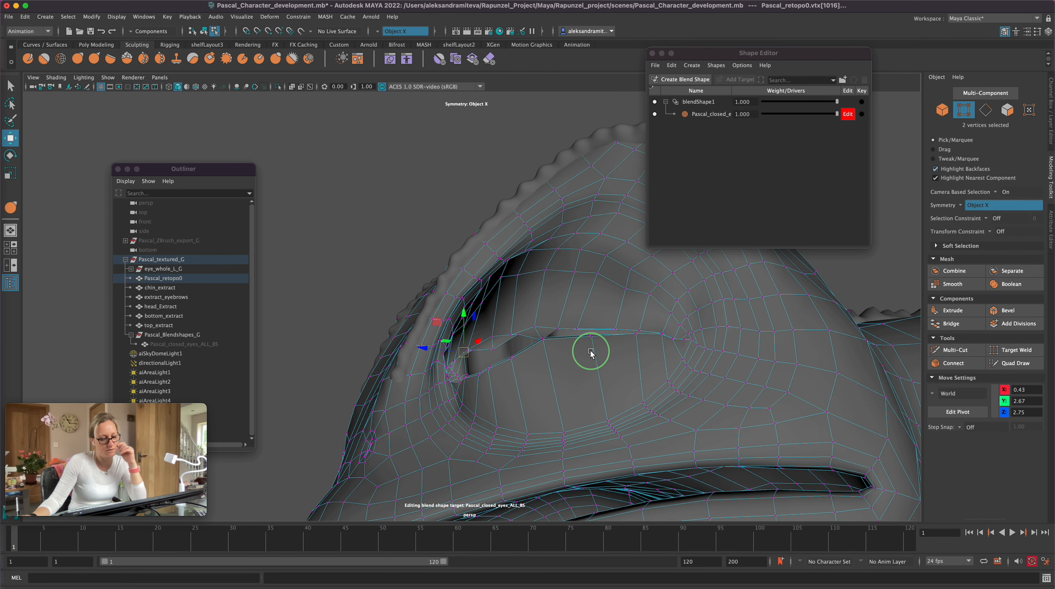
alt+middle_drag(591, 350, 558, 330)
alt+drag(557, 330, 572, 358)
click(464, 251)
click(470, 251)
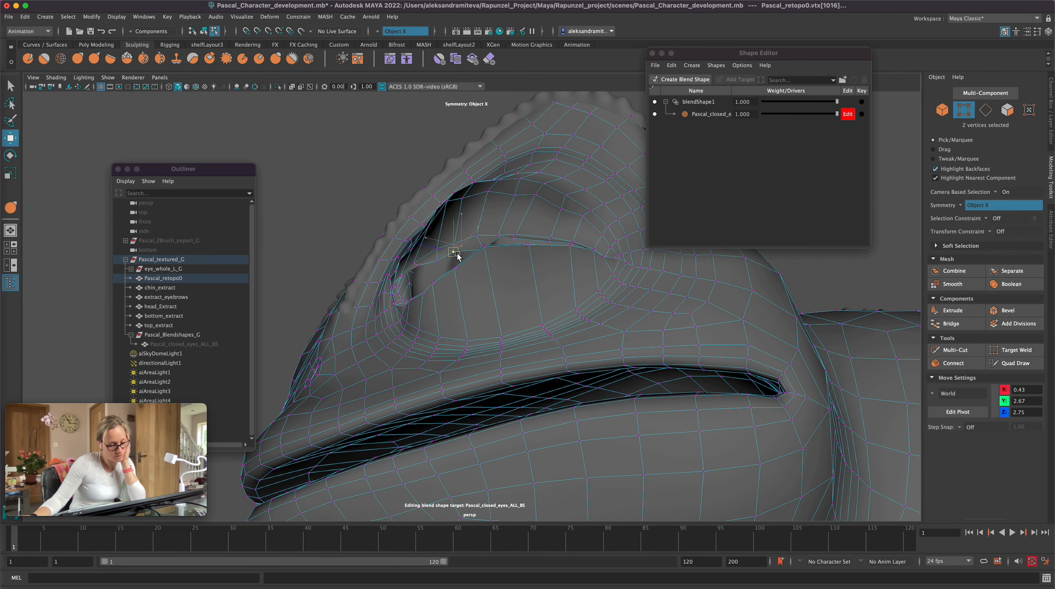
click(455, 256)
alt+drag(455, 257, 522, 346)
click(535, 357)
click(534, 358)
alt+drag(535, 358, 577, 341)
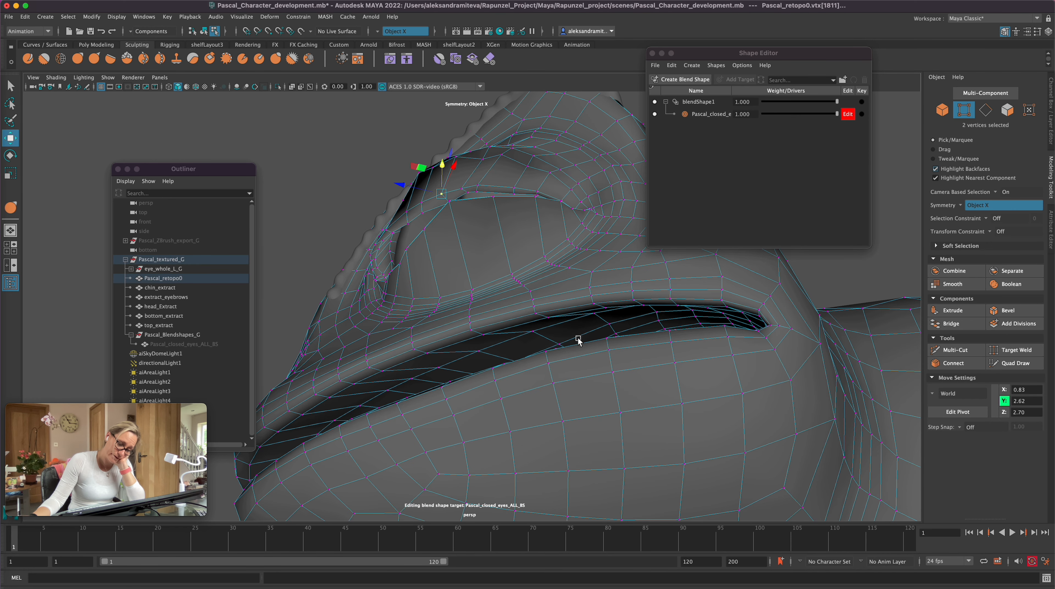
Step: Select the four upper-lid rim vertices beside the inner eye corner and move them vertically
click(386, 240)
key(q)
alt+drag(407, 242, 440, 294)
key(w)
shift+click(418, 207)
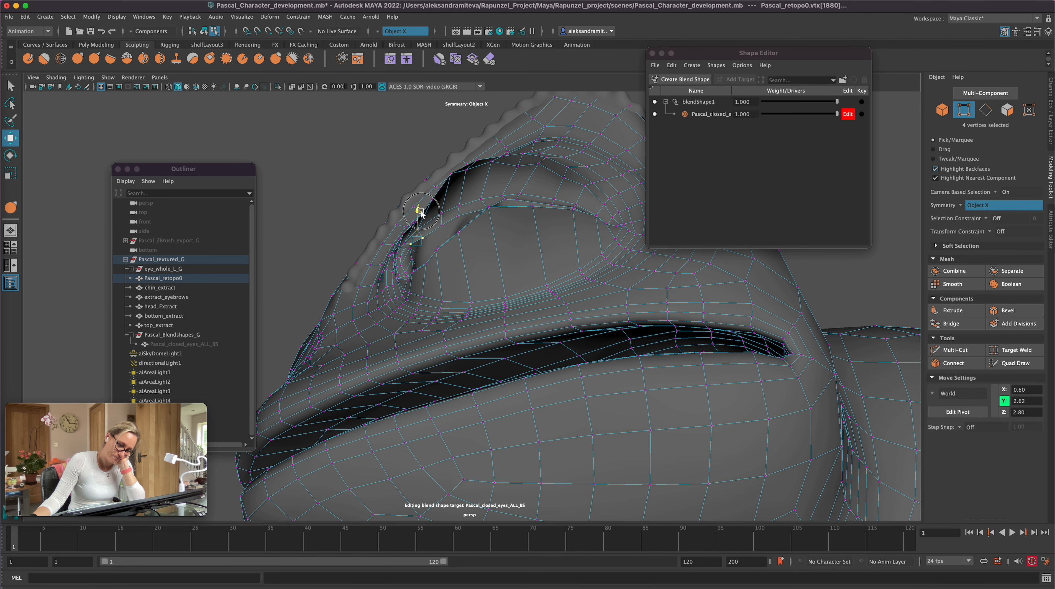
click(404, 252)
alt+drag(404, 256, 654, 413)
right_drag(654, 413, 622, 311)
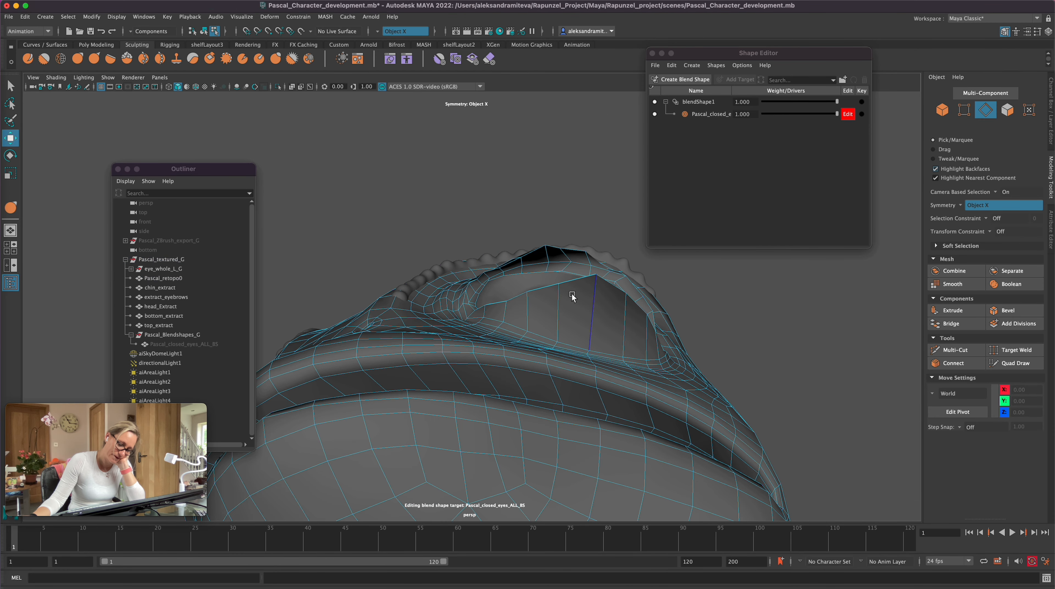
key(e)
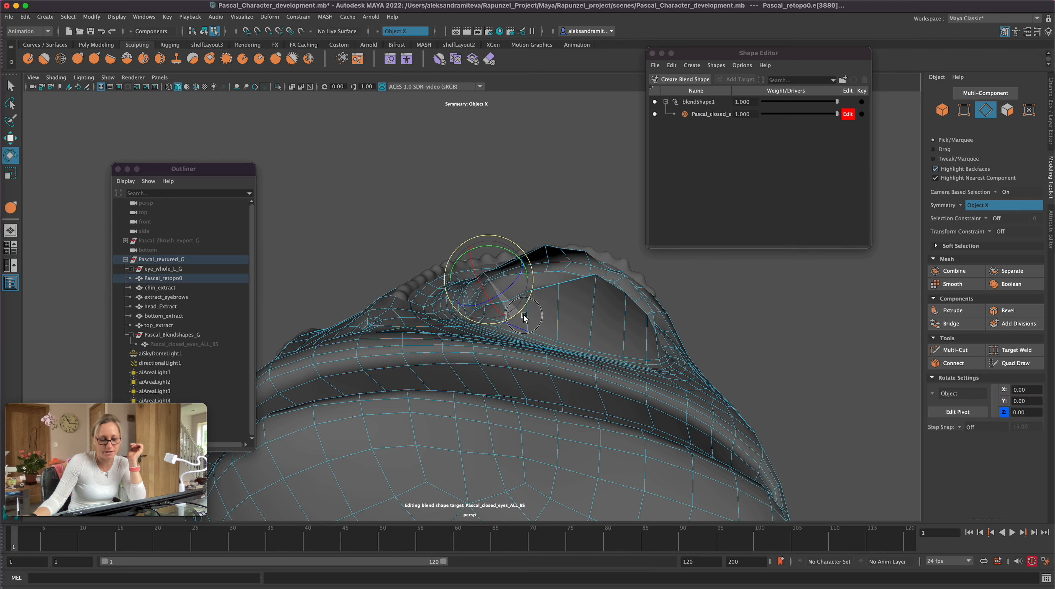
click(704, 275)
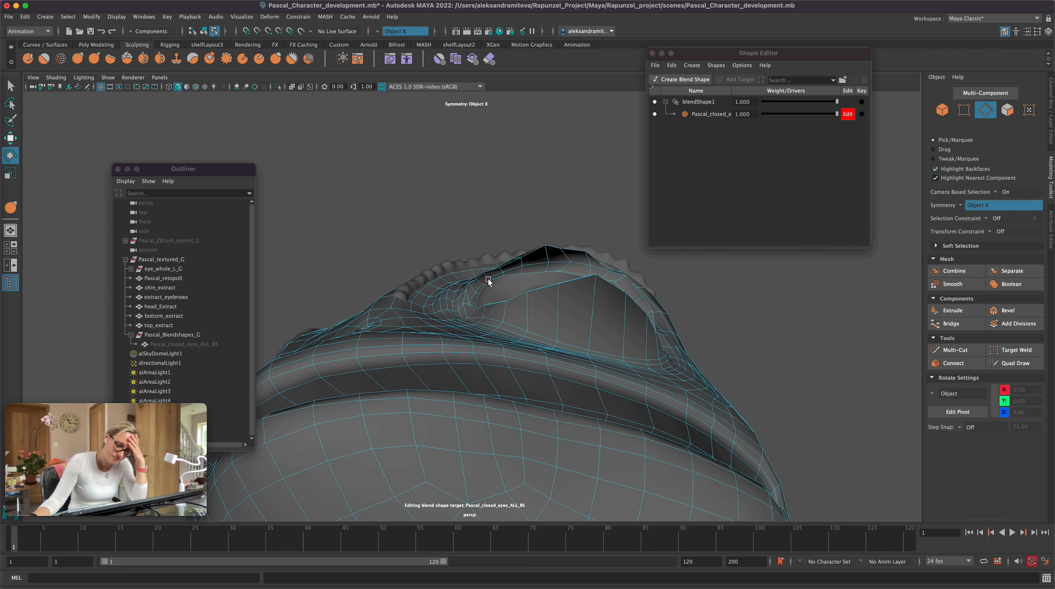
Step: Return to vertex selection and move symmetric upper-lid rim vertex pairs near the inner eye corner
click(963, 114)
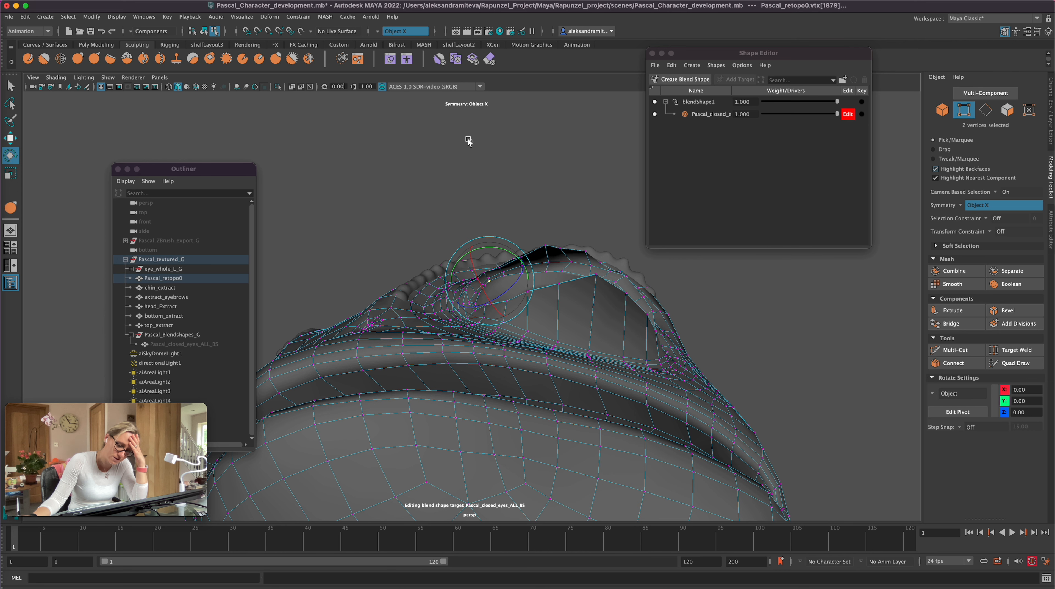
click(485, 287)
key(q)
key(w)
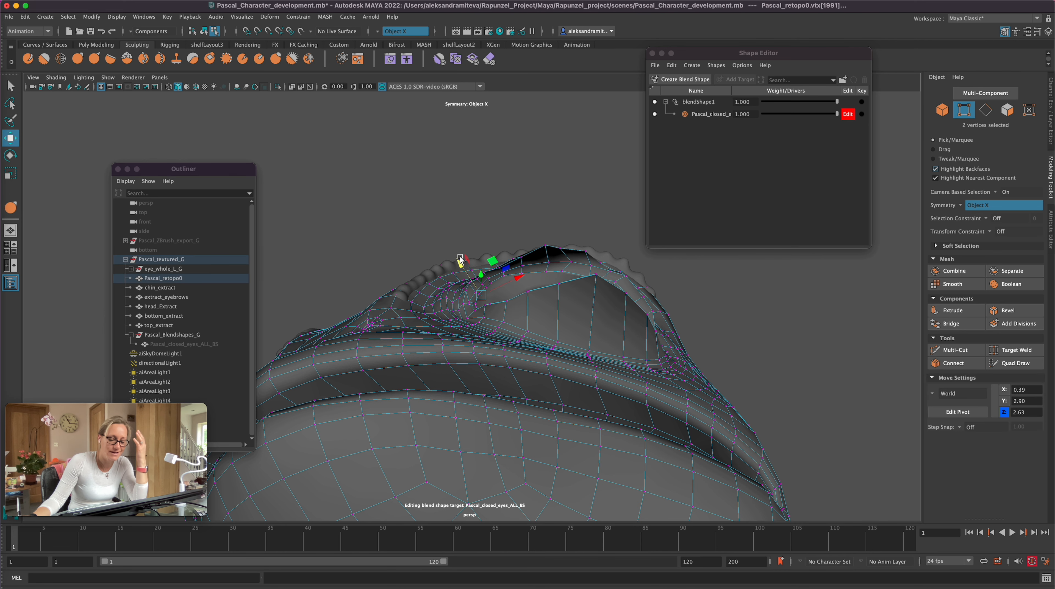
alt+drag(487, 151, 567, 163)
click(474, 312)
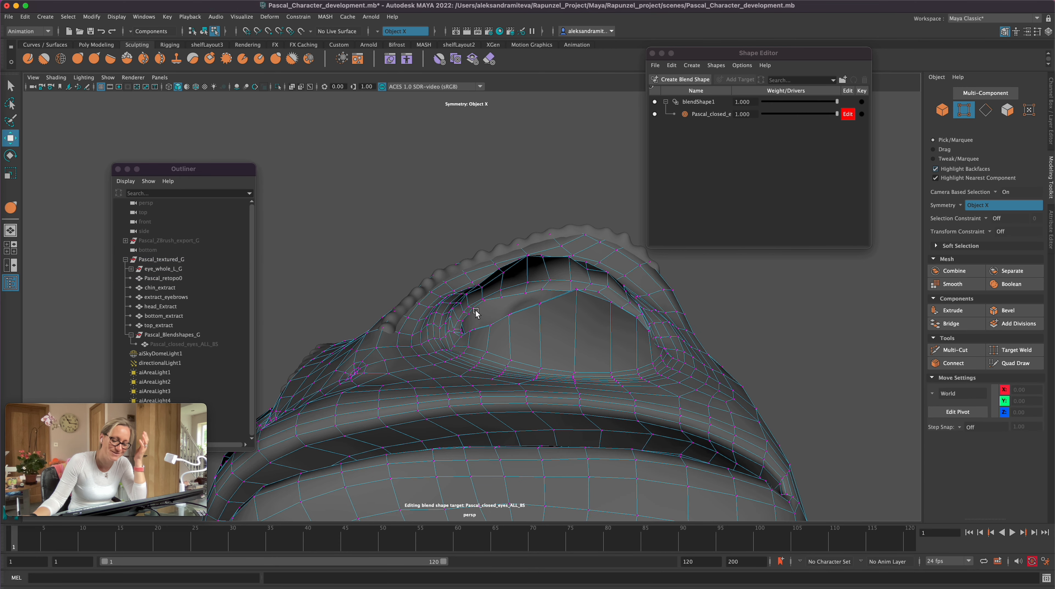
Step: Adjust the rim vertices tucked inside the inner eye corner from below
click(485, 302)
click(468, 308)
drag(443, 284, 447, 288)
mouse_move(778, 349)
alt+mouse_down()
mouse_move(782, 368)
mouse_move(777, 358)
alt+mouse_up()
Step: Move vertex pairs along the middle of the closed lid seam vertically to bring the lid edges together
click(554, 427)
click(554, 367)
drag(554, 368, 576, 369)
click(569, 367)
click(493, 401)
click(552, 427)
drag(552, 427, 552, 383)
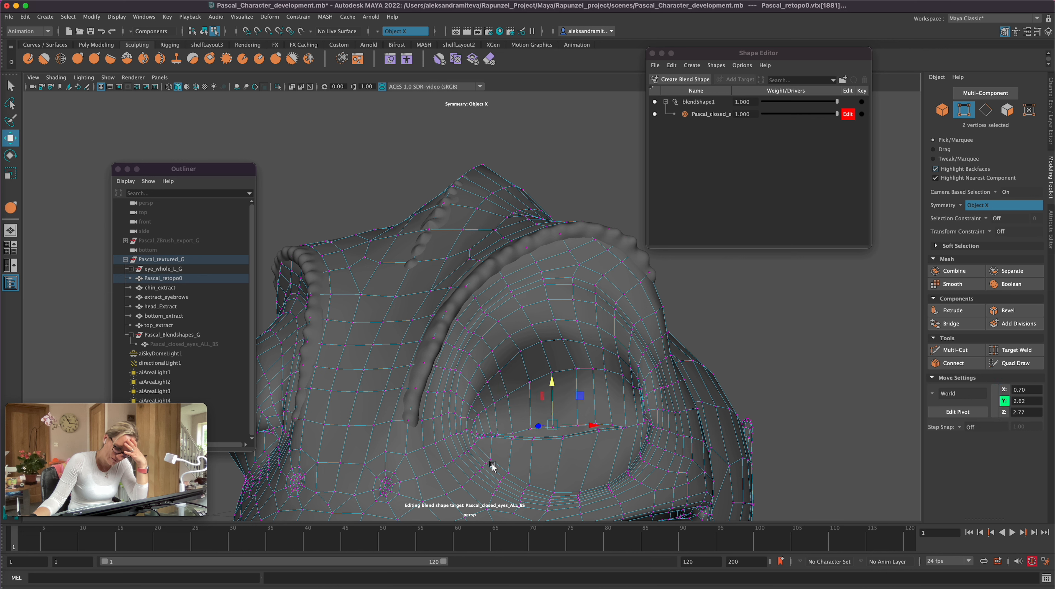
Step: Switch to the Grab sculpting brush, work on the lid edges and preview the closed eye smoothed
click(77, 59)
scroll(744, 307, up, 5)
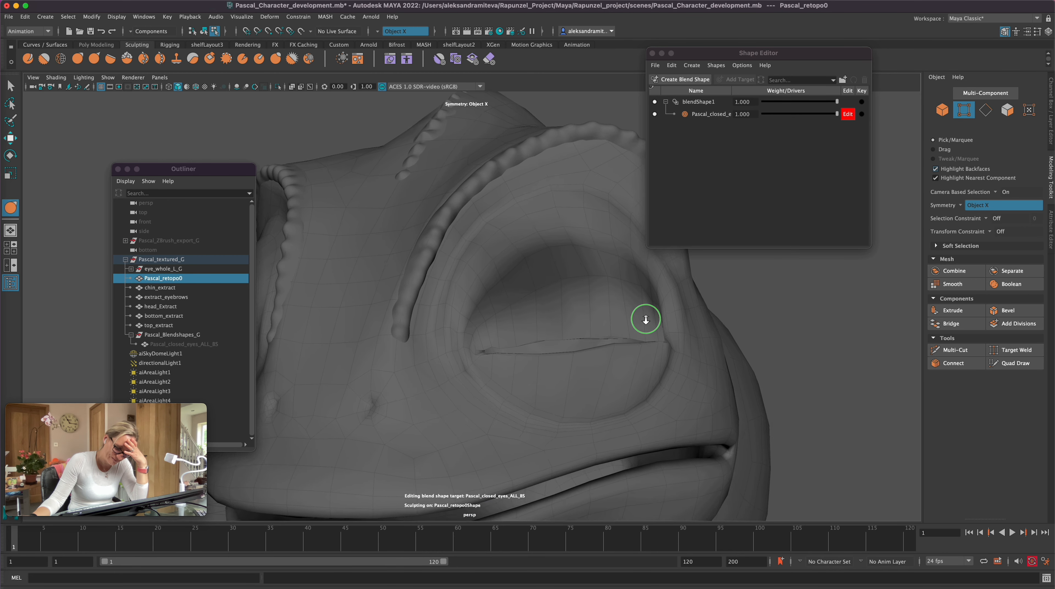
scroll(483, 361, up, 3)
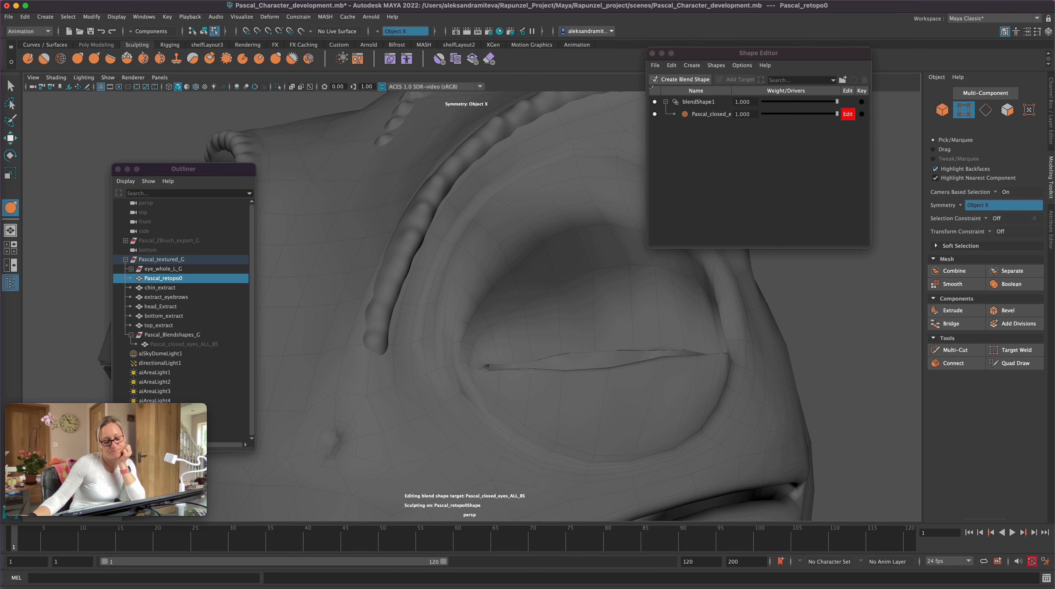
mouse_move(732, 297)
alt+mouse_down()
mouse_move(558, 311)
mouse_move(408, 359)
alt+mouse_up()
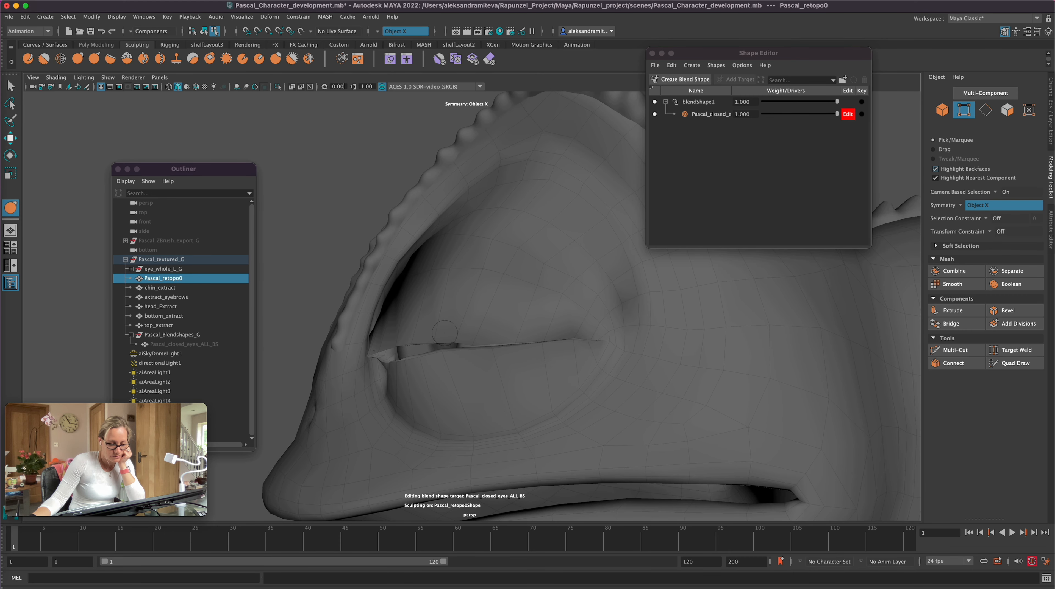
key(3)
key(1)
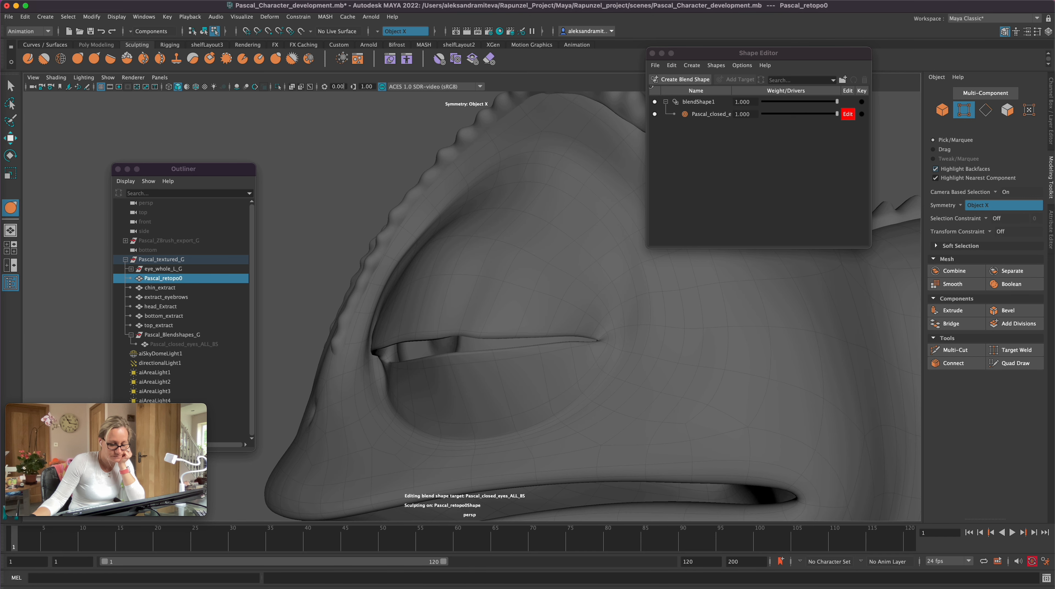
Step: Pull the upper and lower lid edges together beside the inner eye corner with the Grab brush
alt+drag(459, 377, 484, 383)
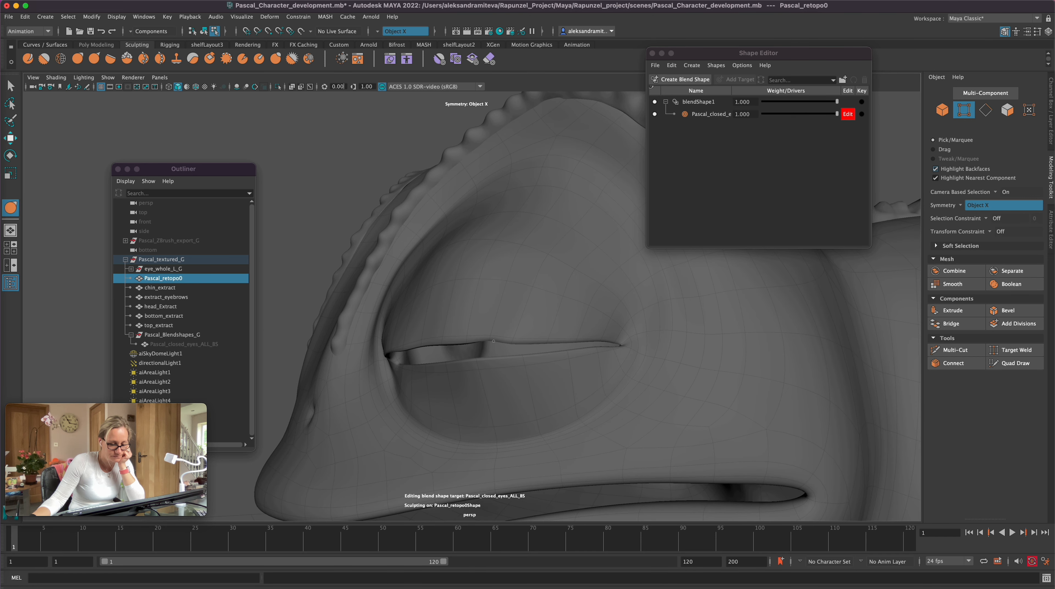
key(1)
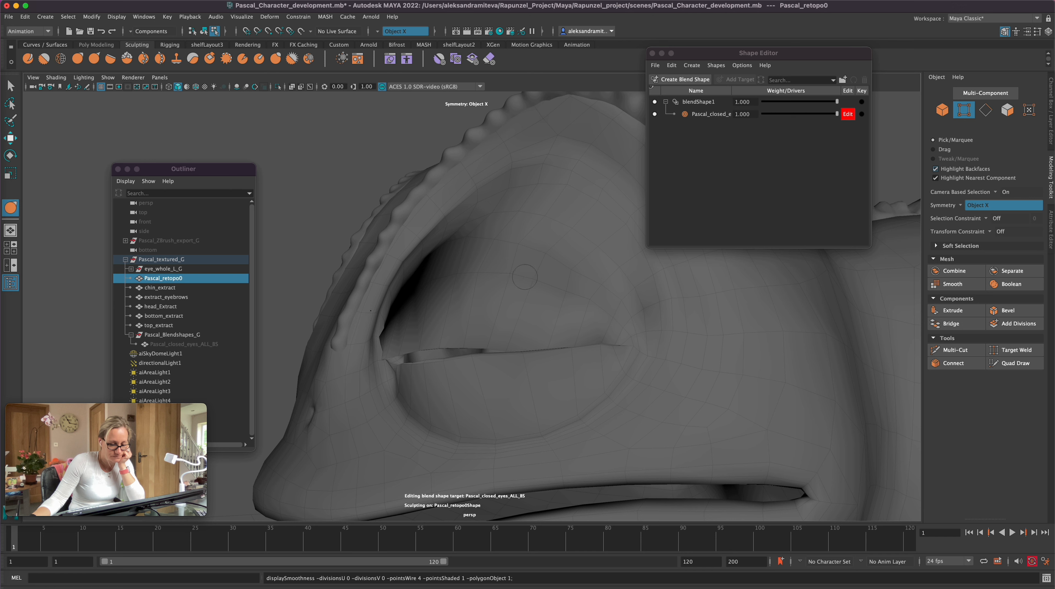
alt+drag(445, 368, 485, 392)
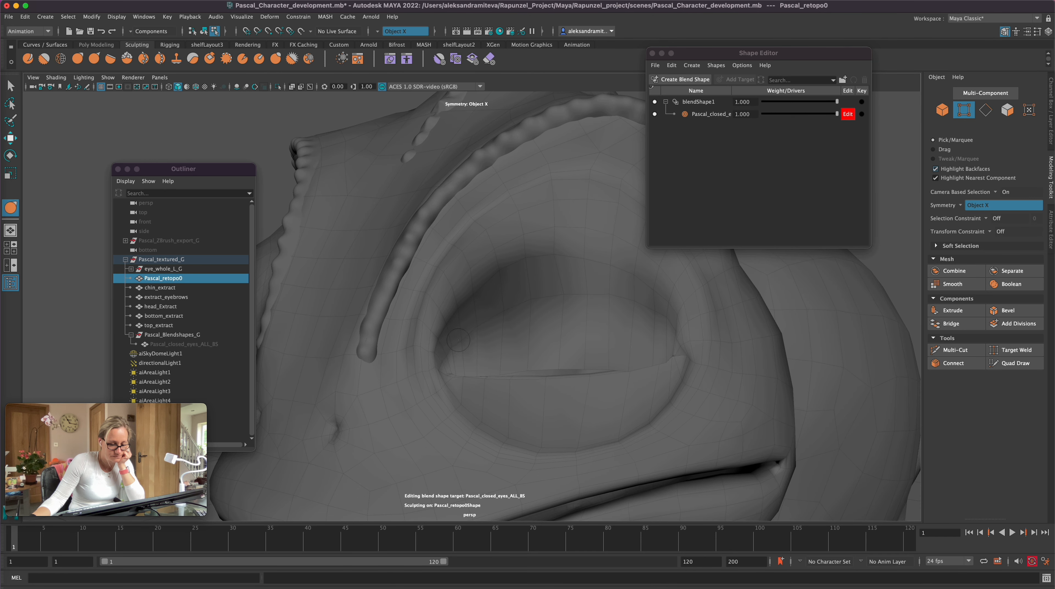
mouse_move(478, 324)
mouse_down()
mouse_move(479, 344)
mouse_move(464, 356)
mouse_up()
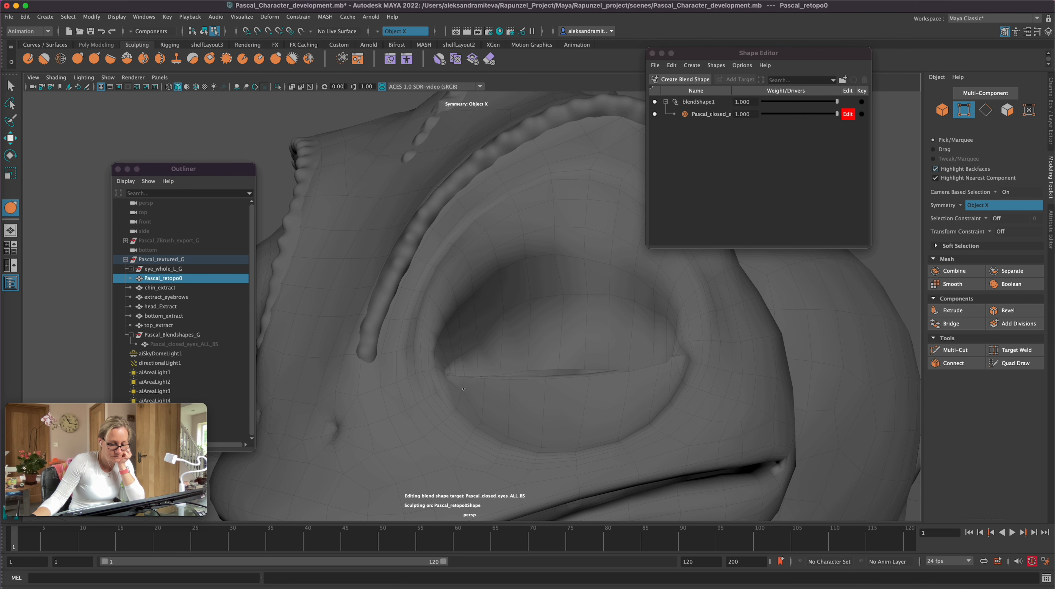
Step: Reshape the lower lid's surface and its lower crease around the eyeball with the Grab brush
drag(510, 437, 511, 406)
alt+drag(577, 428, 514, 430)
mouse_move(423, 418)
mouse_down()
mouse_move(434, 397)
mouse_move(422, 397)
mouse_move(431, 402)
mouse_move(421, 399)
mouse_move(424, 415)
mouse_move(546, 466)
mouse_up()
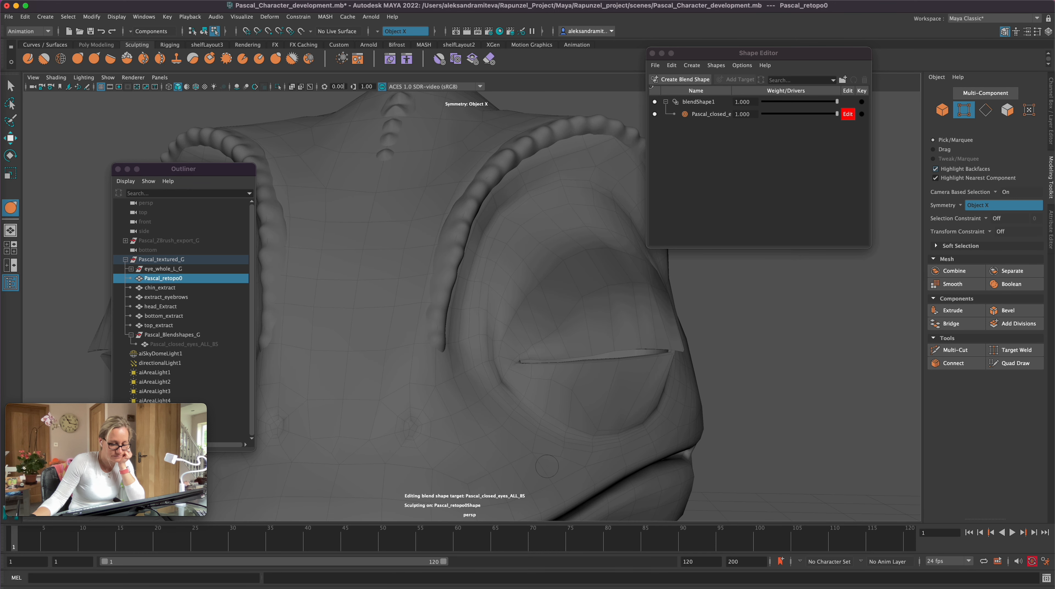
drag(597, 400, 601, 384)
mouse_move(602, 390)
alt+mouse_down()
mouse_move(715, 412)
mouse_move(701, 407)
alt+mouse_up()
drag(612, 388, 647, 401)
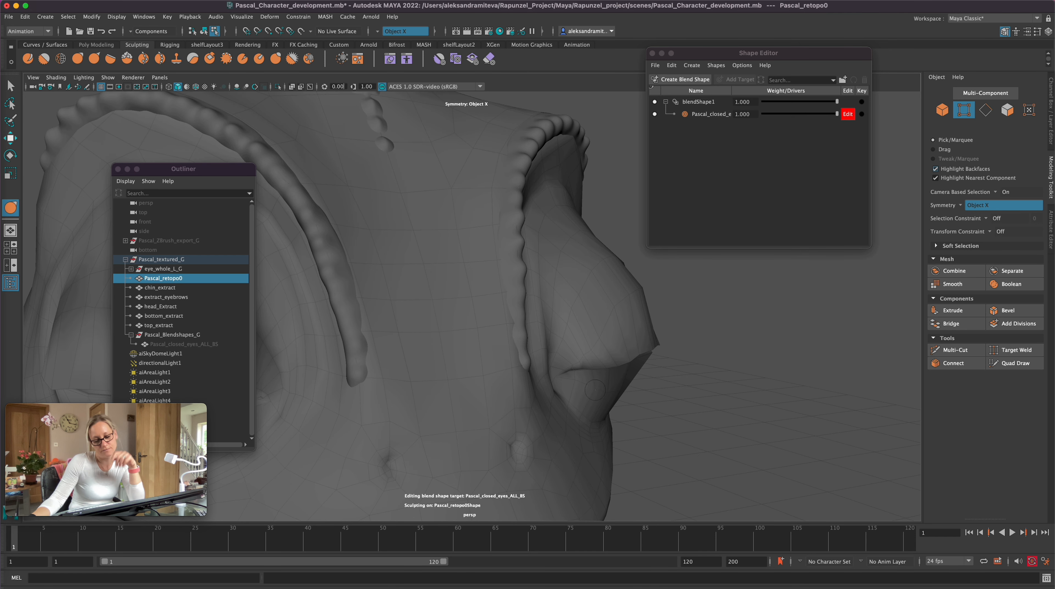
Step: Sculpt the lower lid's inner part below the eye corner with the Grab brush, following the eyeball's curve
alt+drag(686, 404, 385, 375)
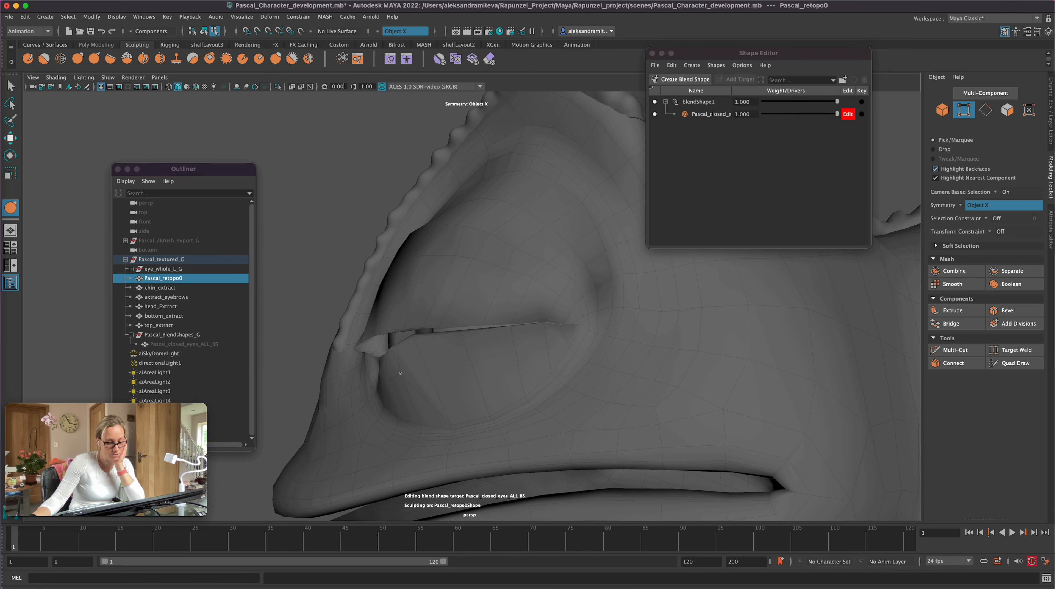
drag(437, 388, 414, 359)
mouse_move(492, 436)
alt+mouse_down()
mouse_move(440, 441)
mouse_move(466, 431)
alt+mouse_up()
mouse_move(403, 382)
mouse_down()
mouse_move(378, 384)
mouse_move(408, 417)
mouse_move(558, 444)
mouse_up()
Step: Undo the last stroke on the lower lid and re-sculpt its outer part to cover the eyeball poking through
mouse_move(607, 419)
mouse_down()
mouse_move(610, 397)
mouse_move(653, 384)
mouse_up()
key(z)
drag(644, 410, 641, 426)
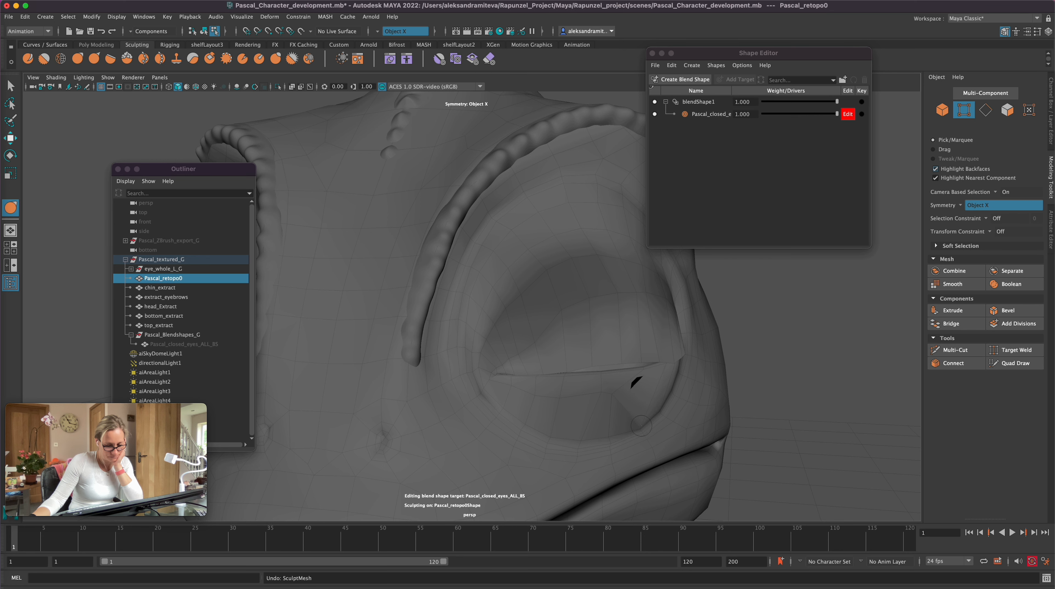
drag(636, 389, 642, 395)
alt+drag(781, 394, 623, 390)
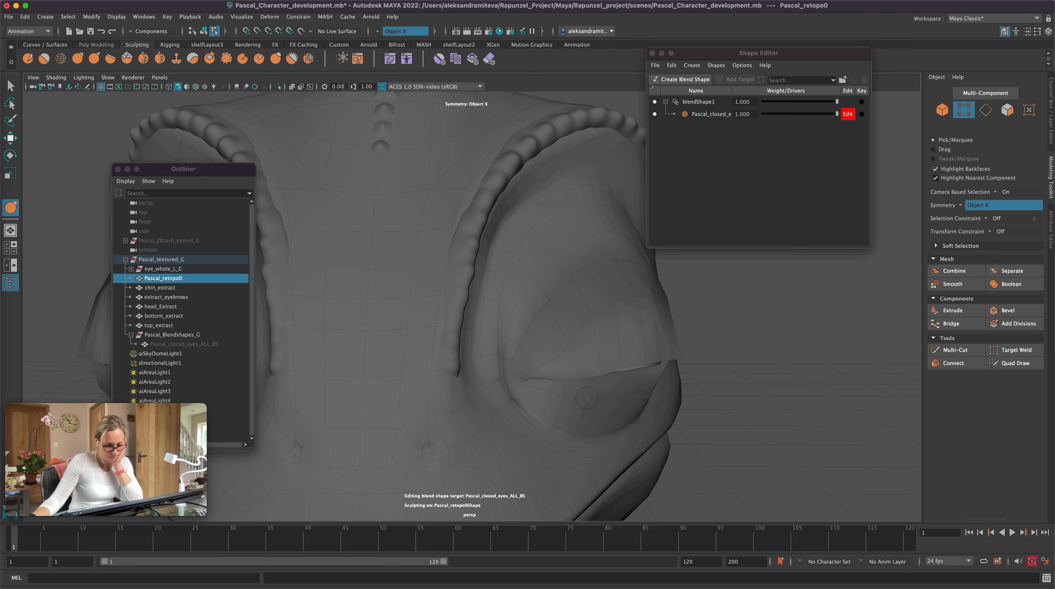
alt+drag(759, 398, 571, 391)
alt+drag(358, 450, 493, 468)
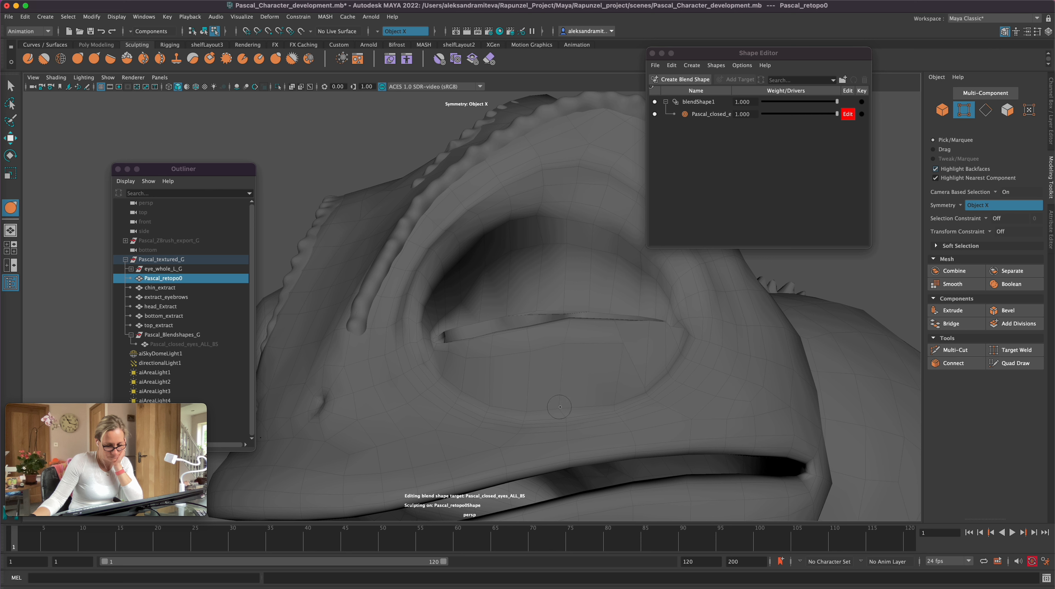
Step: Refine the outer eye corner and the upper lid's bulge with the Grab brush from several angles
drag(648, 384, 649, 346)
mouse_move(672, 370)
mouse_down()
mouse_move(679, 342)
mouse_move(673, 399)
mouse_up()
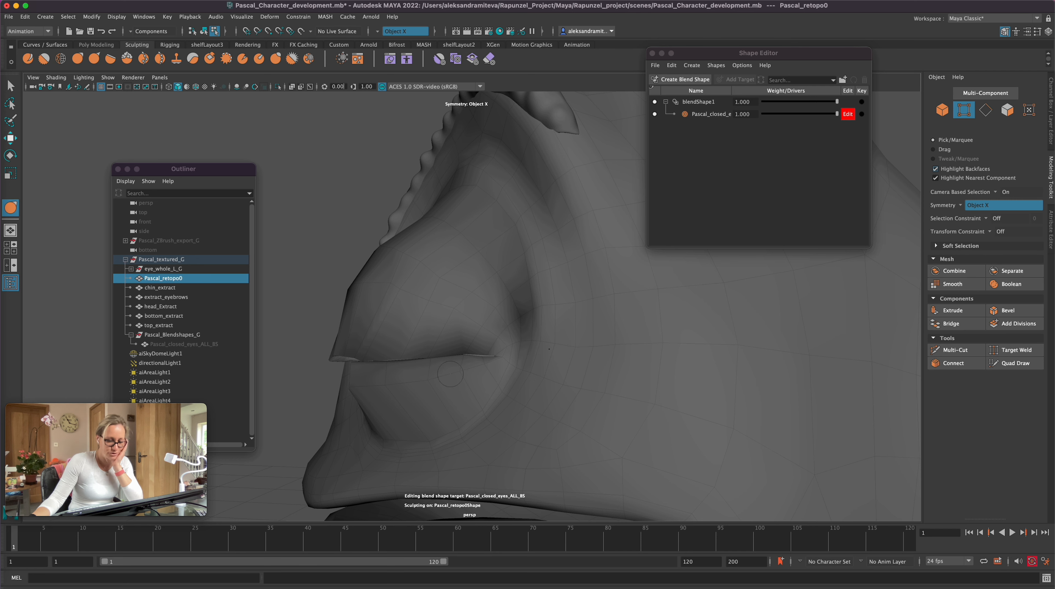
alt+drag(499, 426, 537, 429)
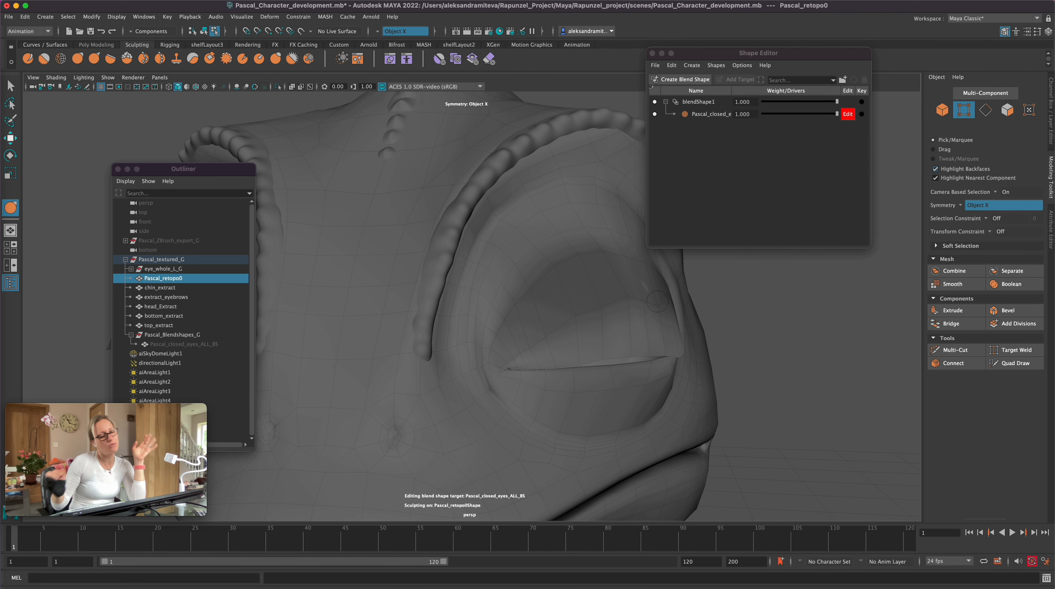
alt+drag(772, 371, 669, 388)
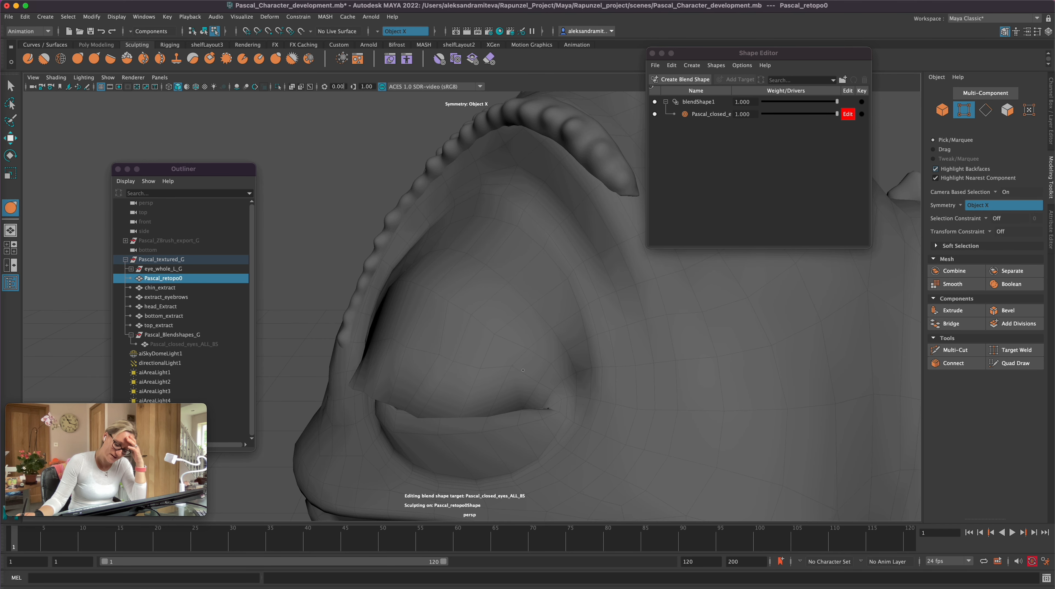
alt+drag(514, 371, 410, 401)
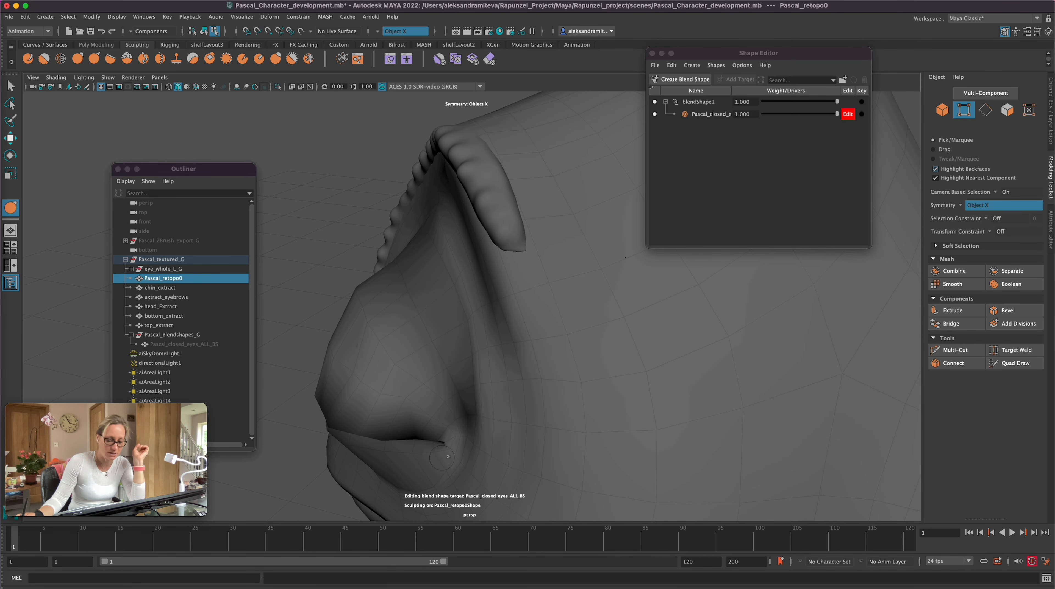
alt+drag(442, 457, 414, 341)
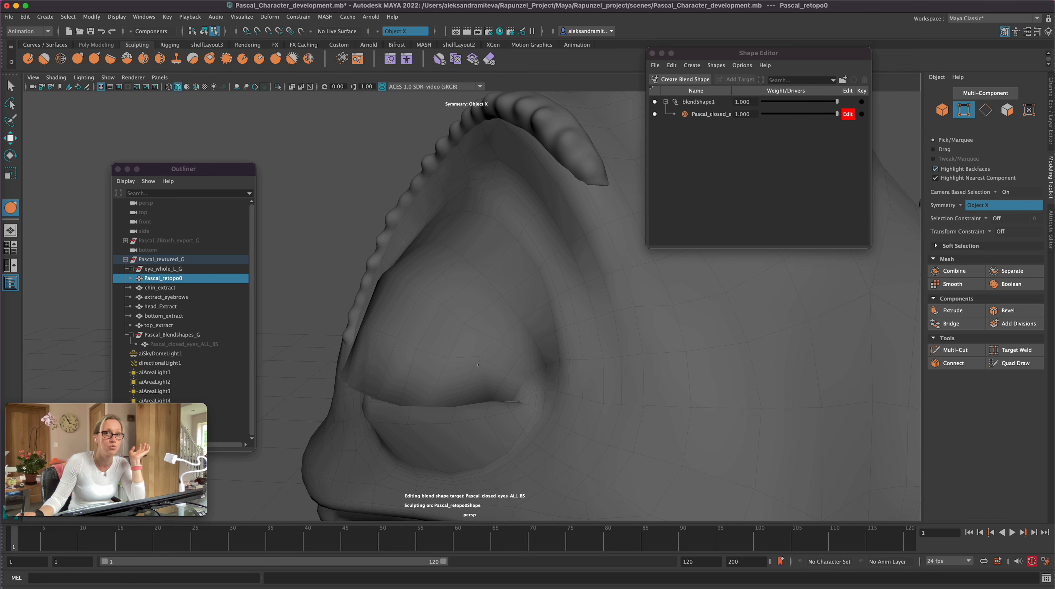
alt+drag(479, 366, 544, 430)
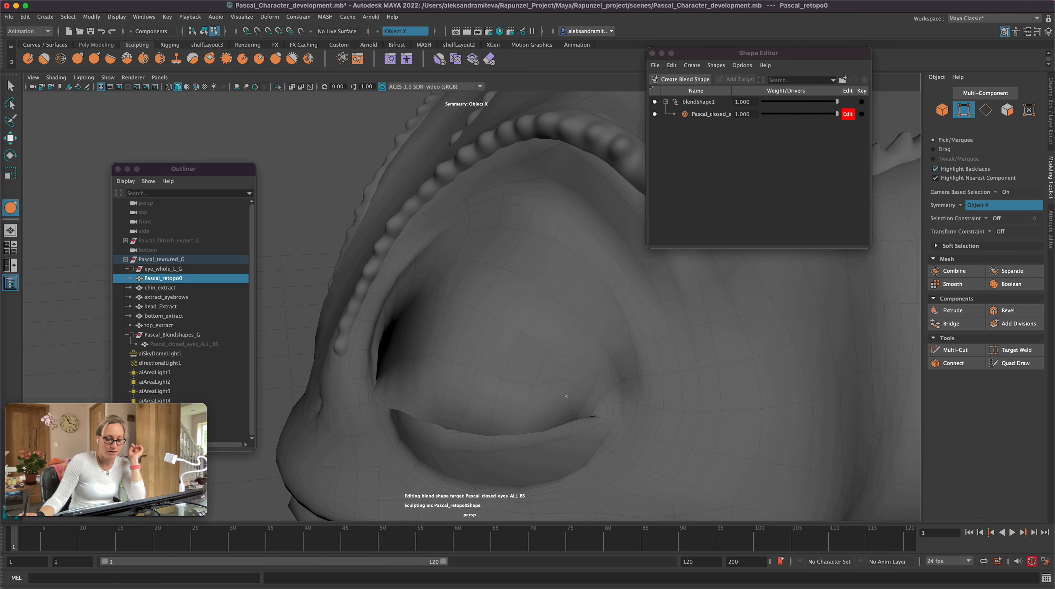
Step: Return to vertex selection and nudge upper-lid vertex pairs one at a time, from the outer corner toward the inner
click(964, 110)
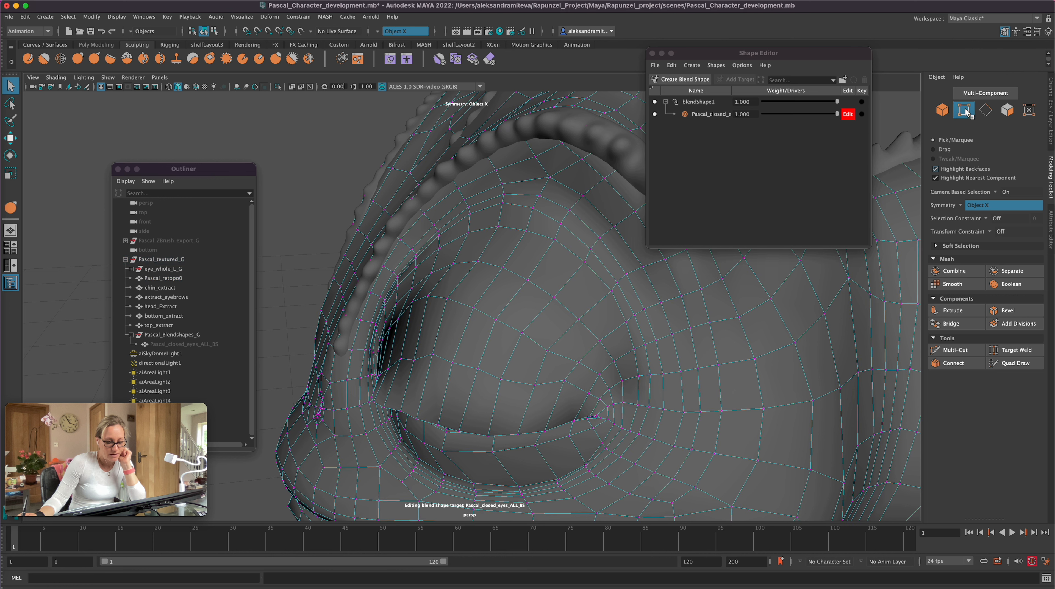
click(565, 398)
key(w)
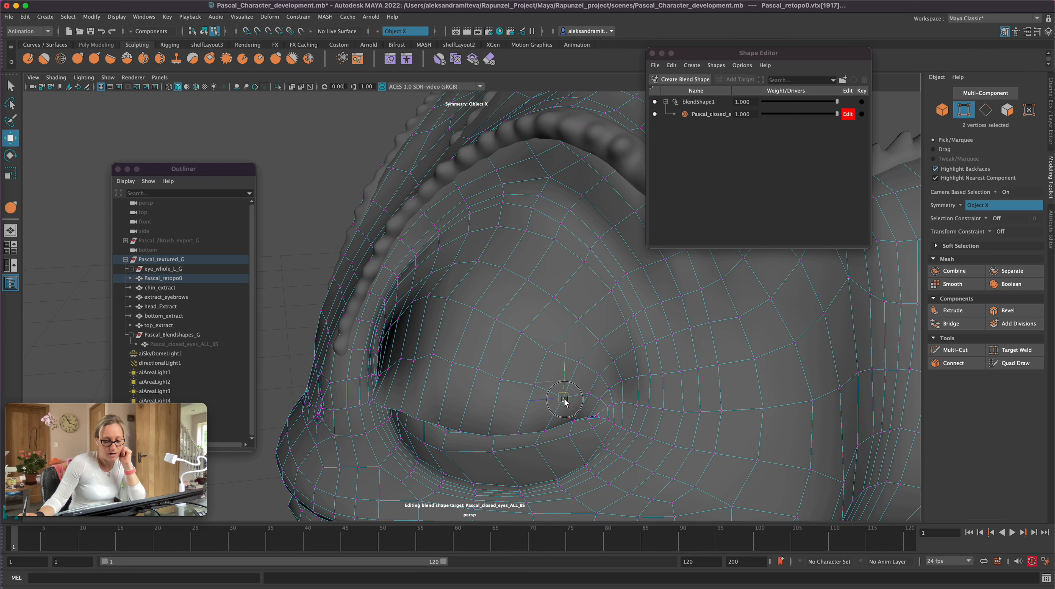
click(599, 406)
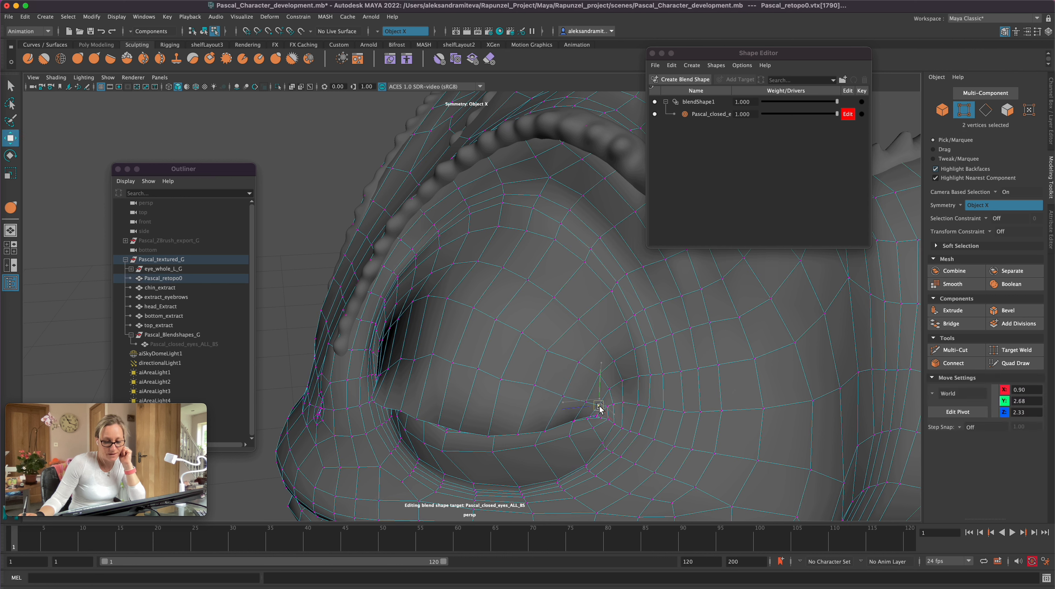
click(531, 391)
click(431, 362)
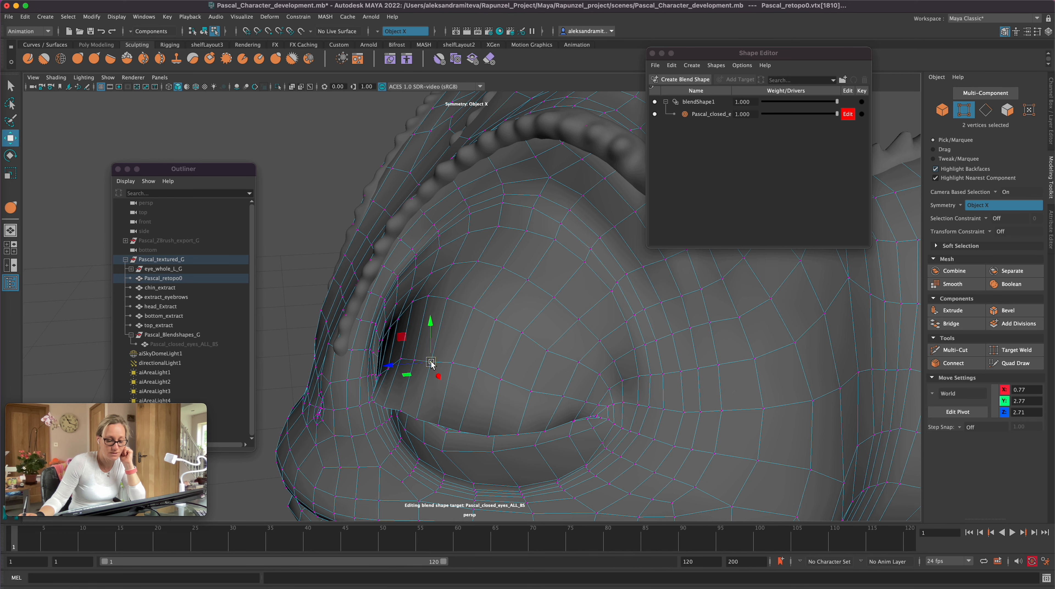
Step: Turn on the smoothed display, return to the Grab brush, save the scene and inspect the closed eye
key(3)
click(78, 60)
key(super+s)
mouse_move(612, 413)
alt+mouse_down()
mouse_move(668, 405)
mouse_move(676, 386)
alt+mouse_up()
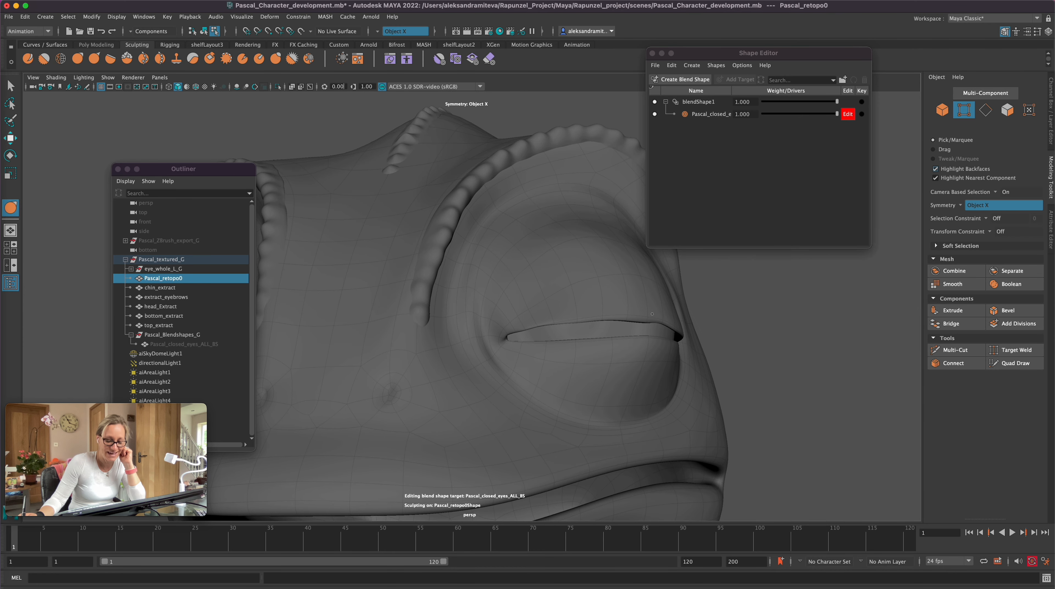
Step: Return to the unsmoothed display and work the lid rims closer together with the Grab brush from the front and below
key(1)
drag(664, 329, 665, 332)
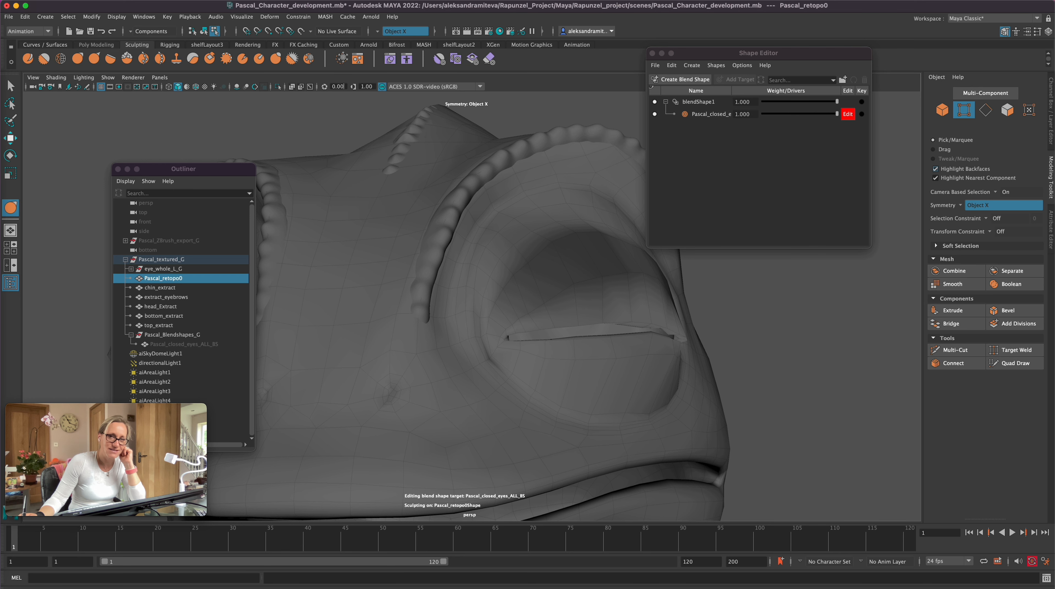
mouse_move(664, 329)
alt+mouse_down()
mouse_move(581, 421)
mouse_move(575, 405)
alt+mouse_up()
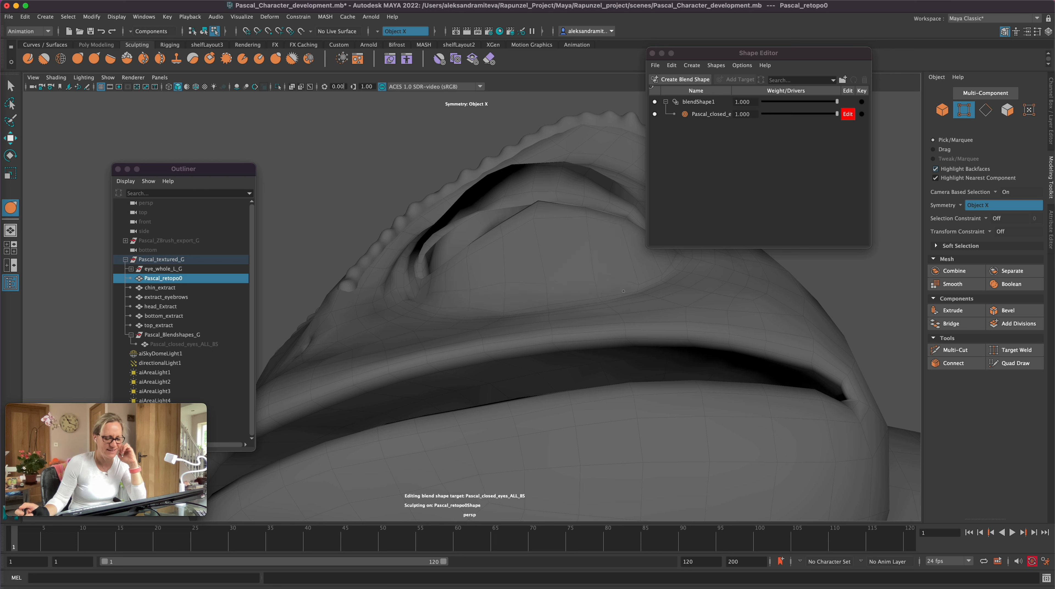
mouse_move(623, 290)
alt+mouse_down()
mouse_move(444, 436)
mouse_move(451, 427)
alt+mouse_up()
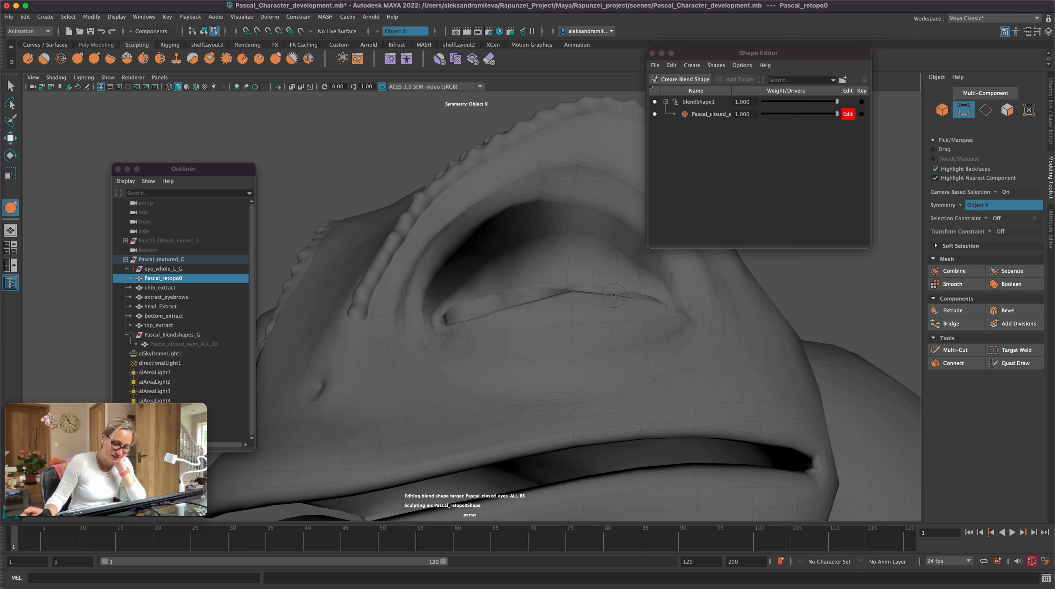
alt+drag(819, 260, 823, 308)
alt+drag(660, 336, 603, 350)
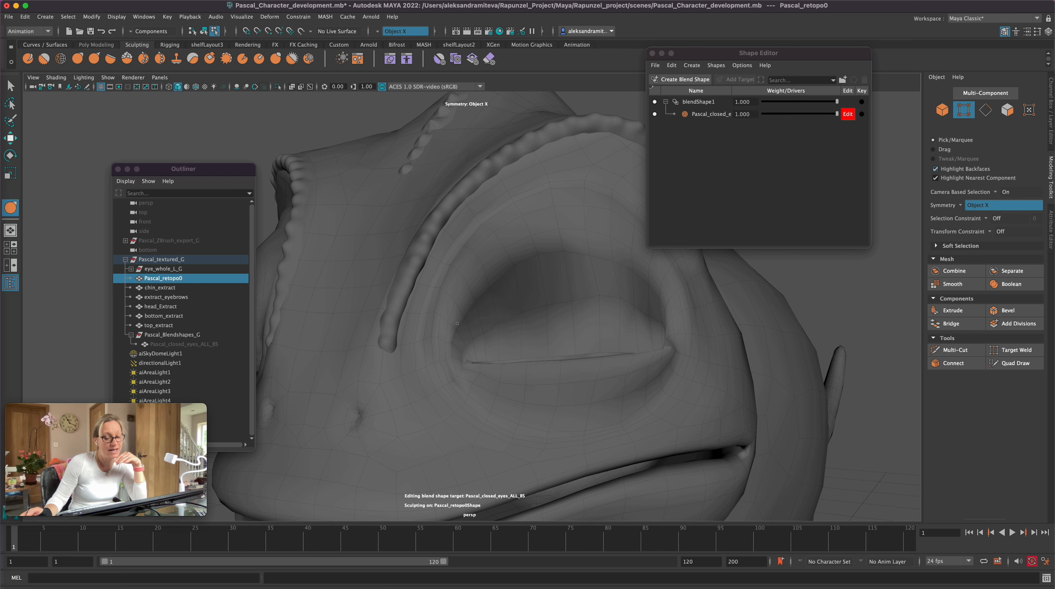
Step: Refine the upper lid's bulge and its meeting line with the lower lid from side and front views
key(z)
alt+drag(763, 316, 692, 347)
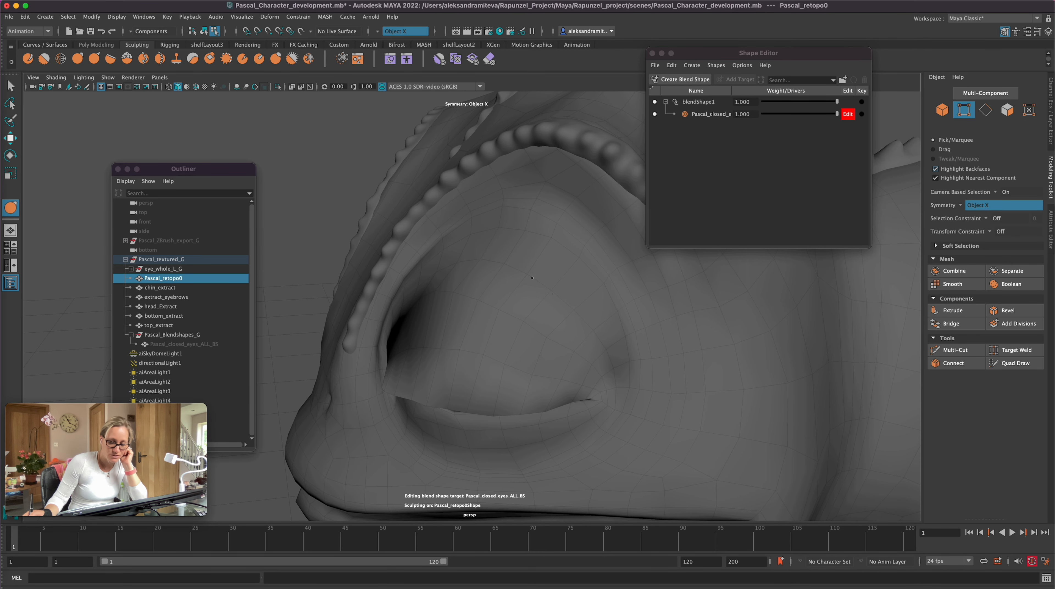
alt+drag(380, 339, 351, 487)
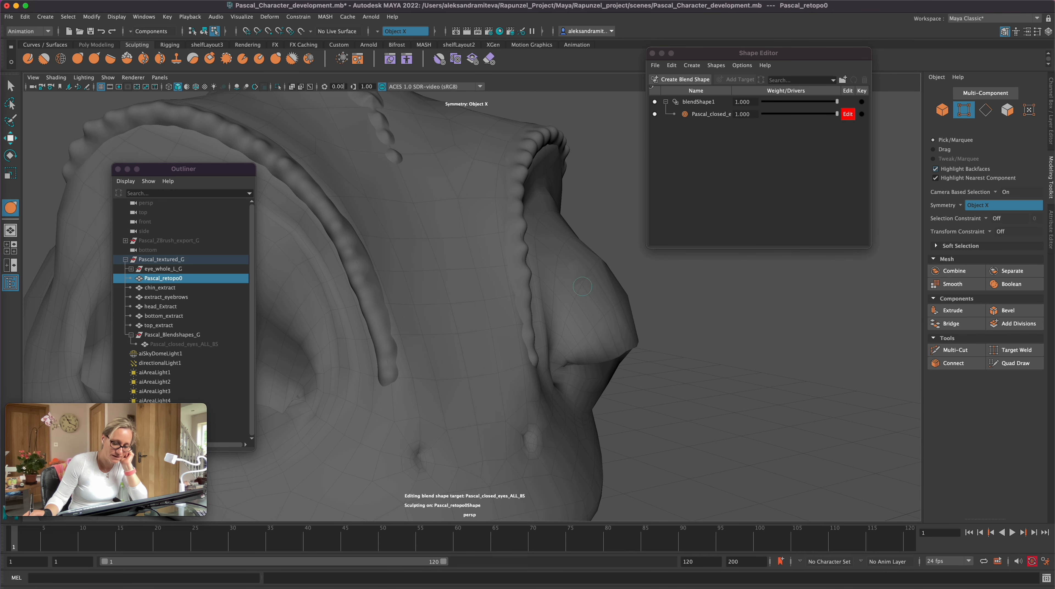
alt+drag(582, 275, 448, 304)
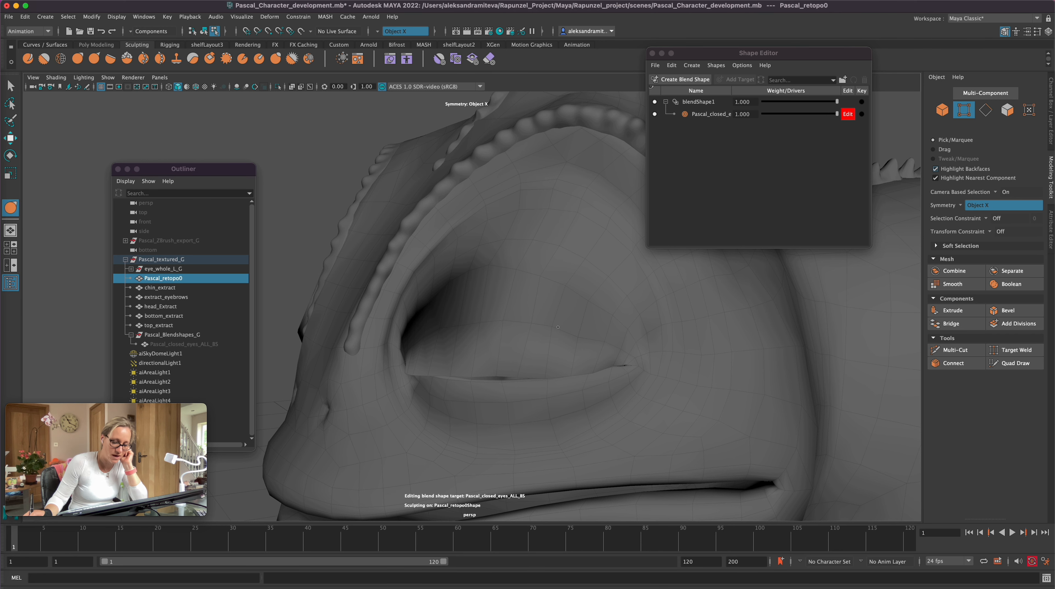
alt+drag(561, 329, 618, 317)
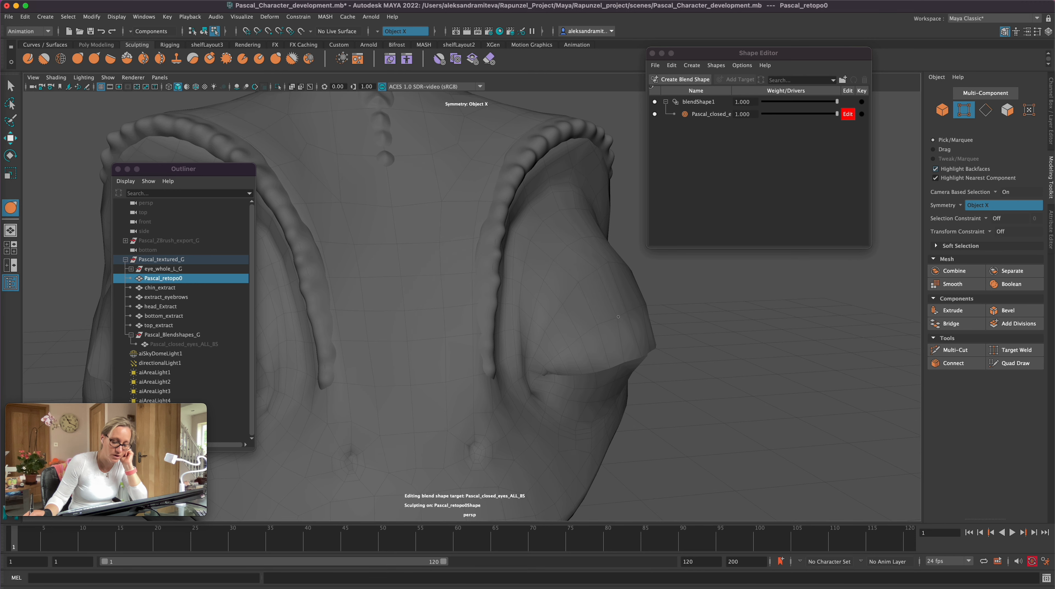
drag(624, 359, 619, 364)
mouse_move(800, 390)
alt+mouse_down()
mouse_move(690, 405)
mouse_move(701, 406)
alt+mouse_up()
alt+drag(586, 343, 563, 345)
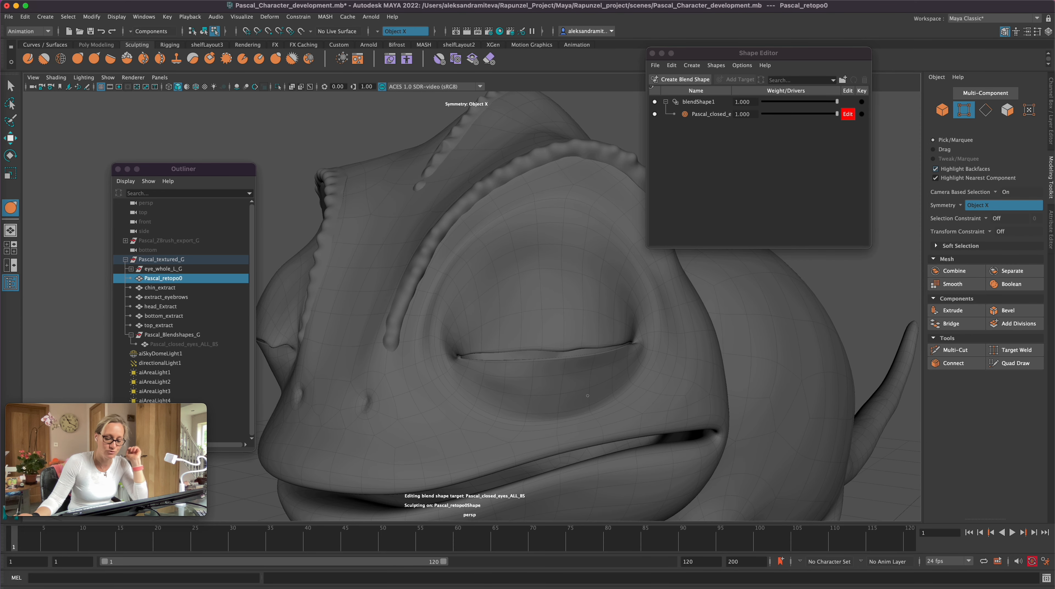
Step: Undo the last lower-lid stroke and close the remaining gap between the lid rims toward the outer eye corner
drag(528, 343, 527, 377)
key(ctrl+z)
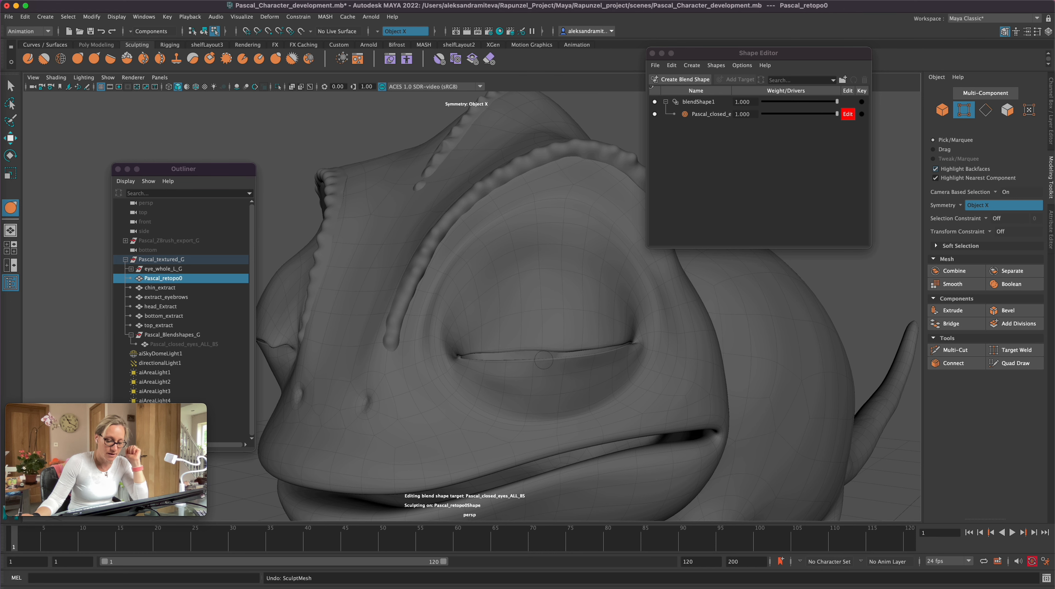
scroll(542, 360, up, 5)
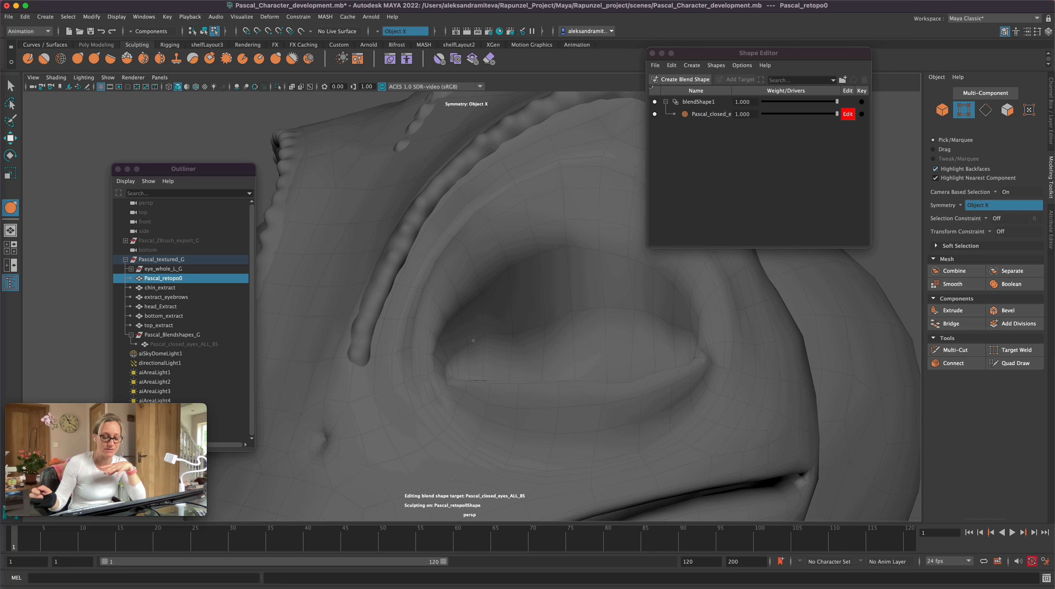
drag(692, 330, 563, 313)
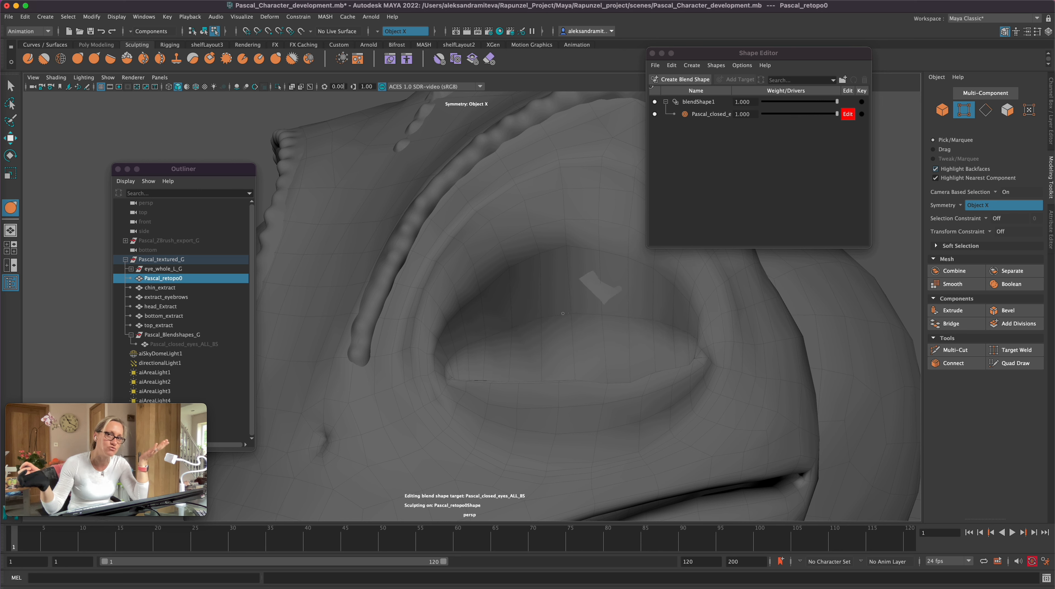
alt+drag(804, 375, 869, 387)
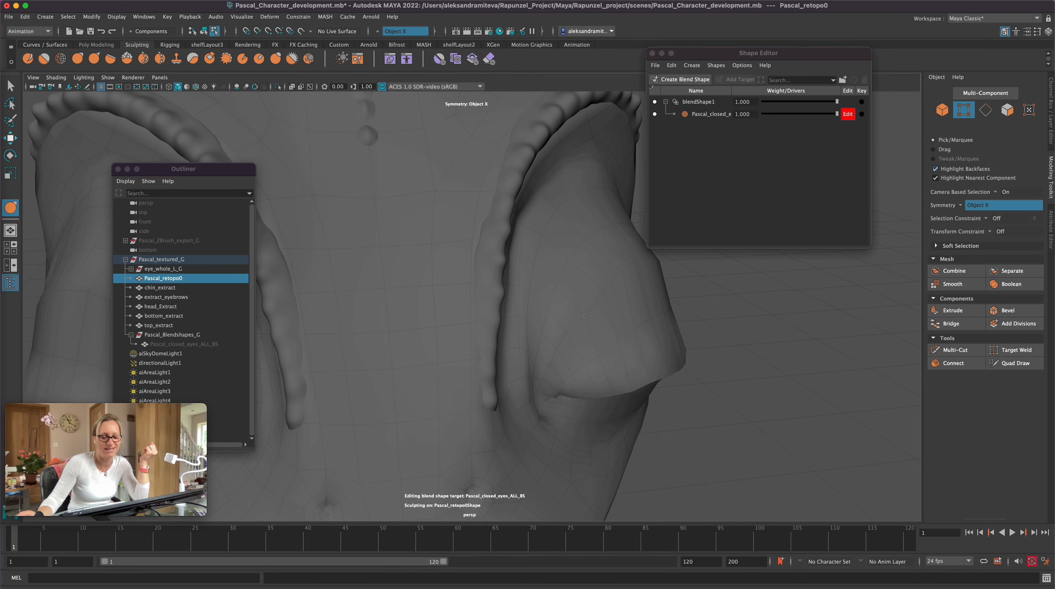
alt+drag(537, 419, 650, 410)
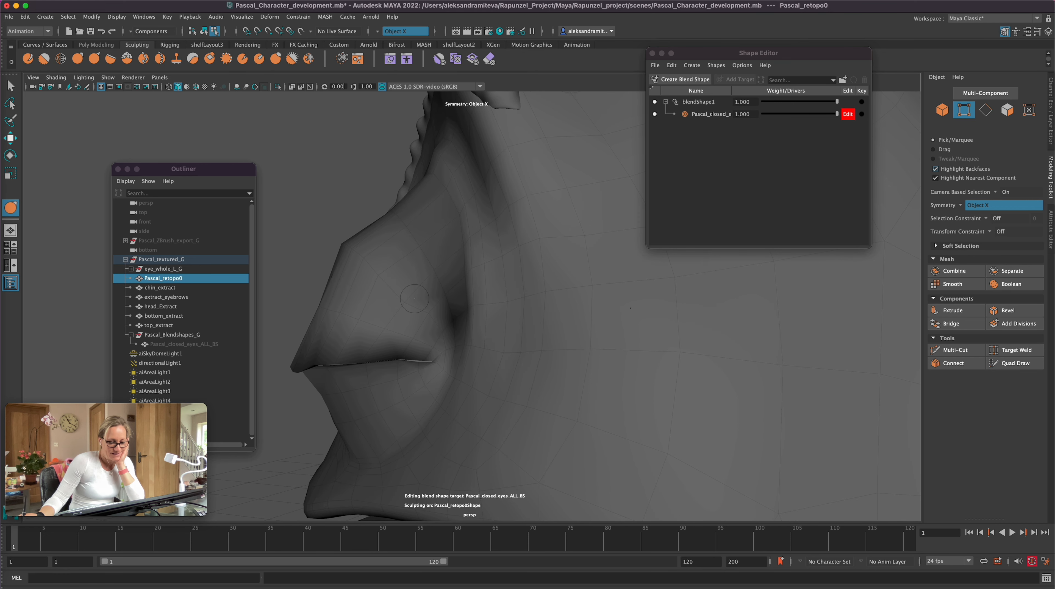
alt+drag(426, 384, 489, 341)
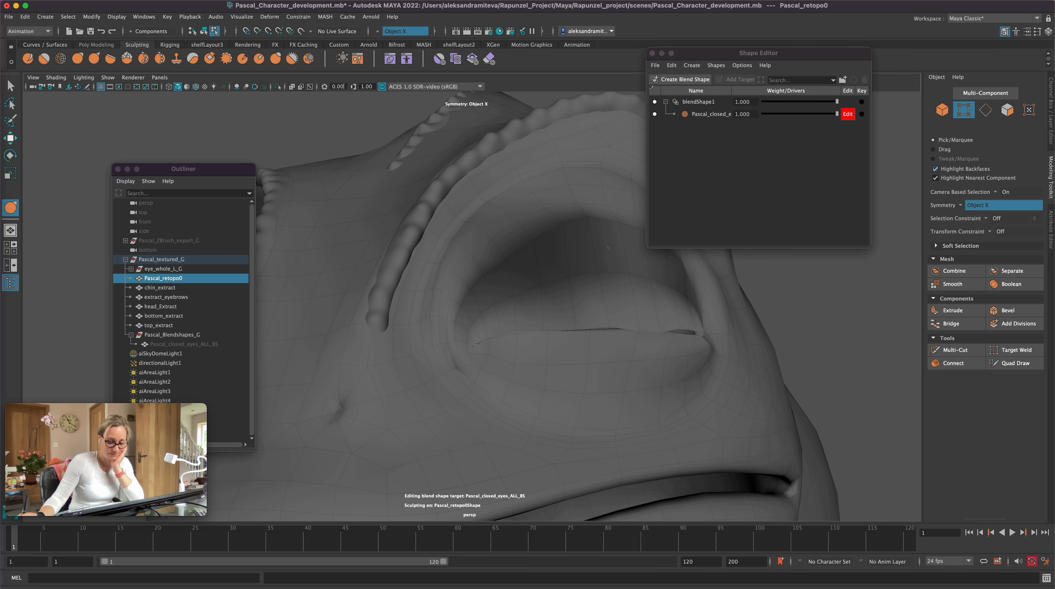
drag(615, 324, 588, 330)
drag(677, 326, 690, 334)
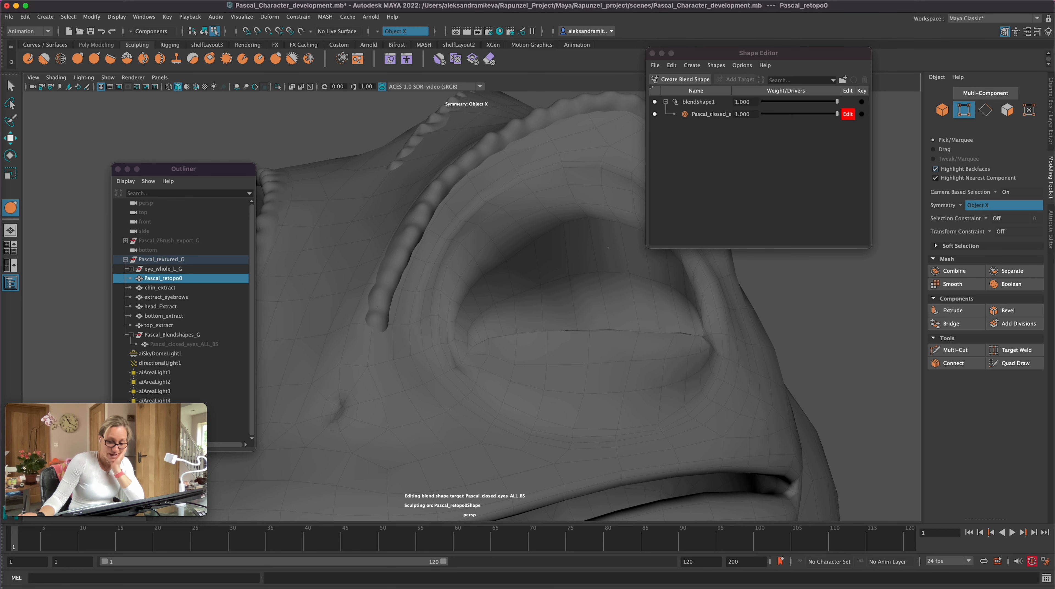
Step: Examine the closed eyes on the whole head from the front, three-quarter and side views
alt+right_drag(842, 372, 773, 375)
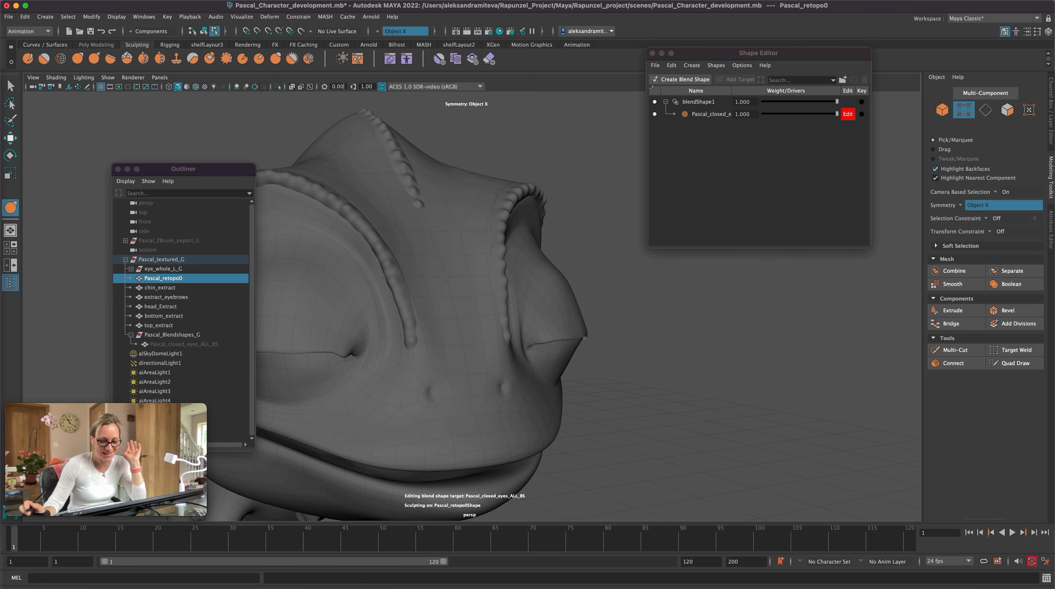
alt+right_drag(598, 368, 512, 384)
alt+drag(573, 430, 483, 435)
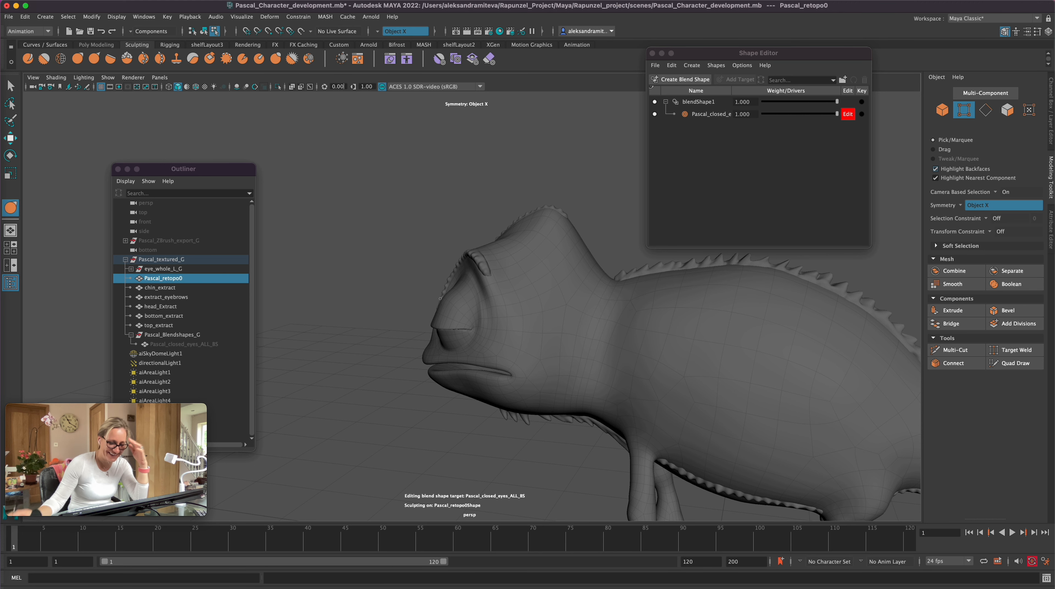
alt+drag(363, 433, 500, 439)
alt+right_drag(500, 439, 557, 433)
alt+middle_drag(557, 434, 710, 415)
alt+right_drag(710, 415, 730, 430)
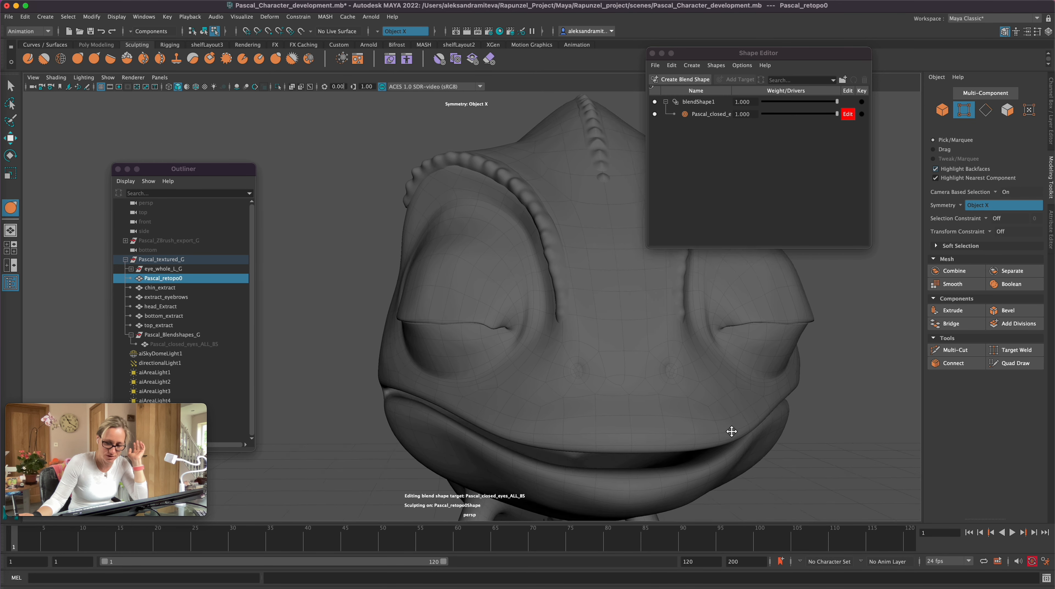
alt+drag(730, 431, 700, 437)
Step: Undo the last sculpt stroke, resize the brush to touch up the lids, and leave sculpting for selection
key(super+z)
key(b)
drag(441, 369, 434, 374)
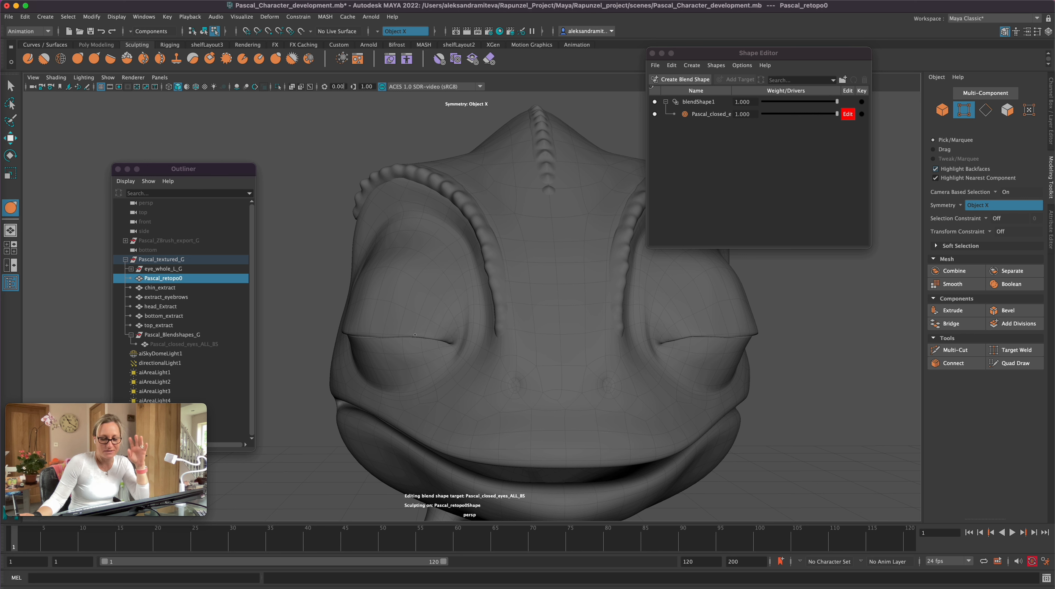
alt+drag(414, 333, 805, 423)
scroll(805, 422, down, 6)
key(q)
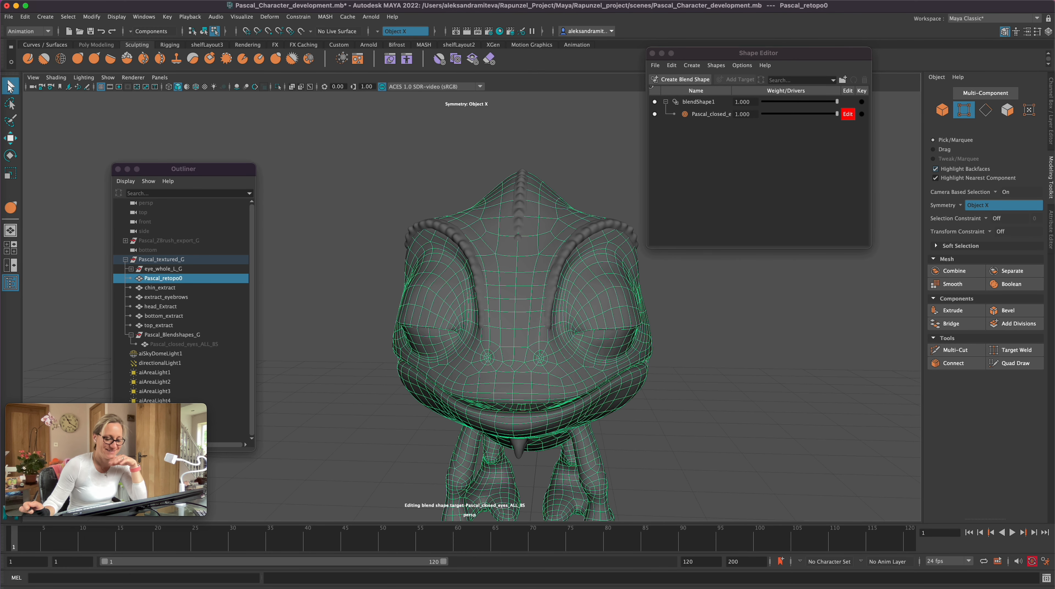
Step: Deselect the mesh, save the scene and lower the closed-eyes blend shape weight to 0.778
click(728, 359)
key(super+s)
mouse_move(836, 114)
mouse_down()
mouse_move(774, 115)
mouse_move(866, 124)
mouse_move(777, 117)
mouse_move(853, 131)
mouse_move(819, 123)
mouse_up()
alt+drag(710, 388, 747, 388)
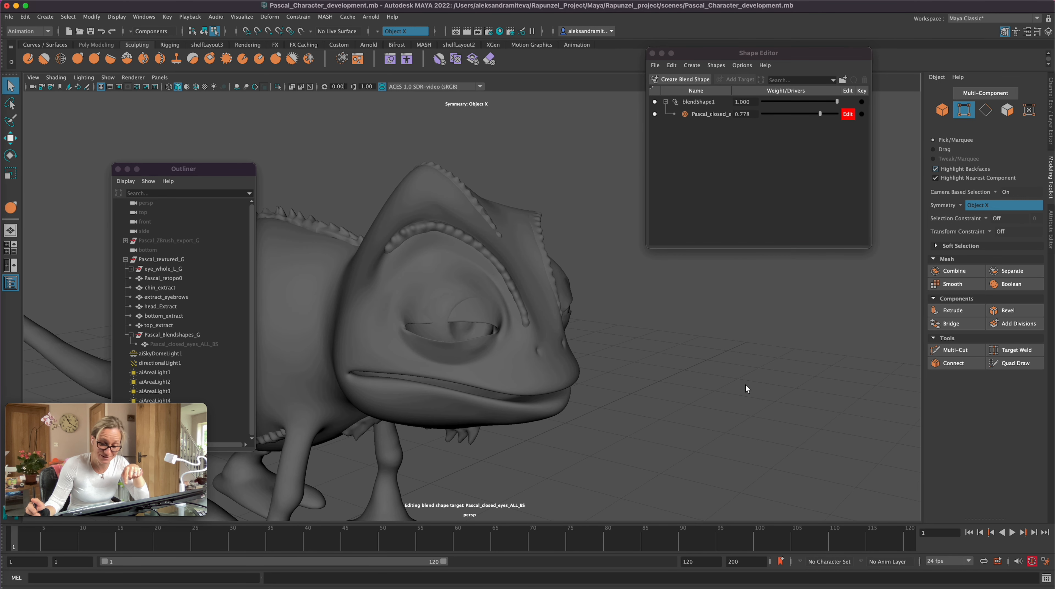
Step: Select the Pascal_retopo0 faces of the upper lid above the exposed eyeball on both sides
click(1007, 110)
click(473, 322)
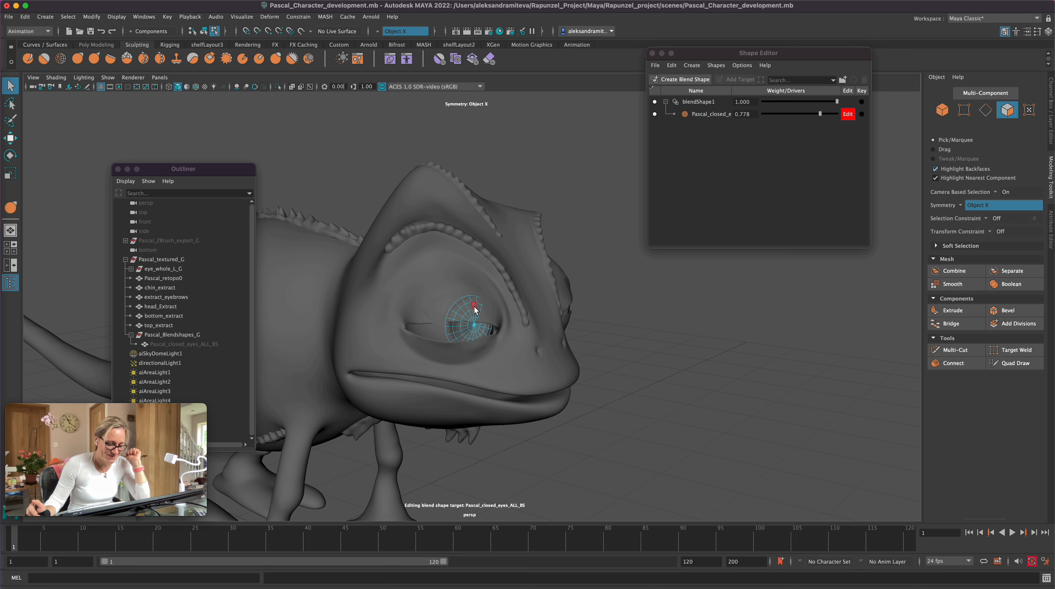
click(168, 259)
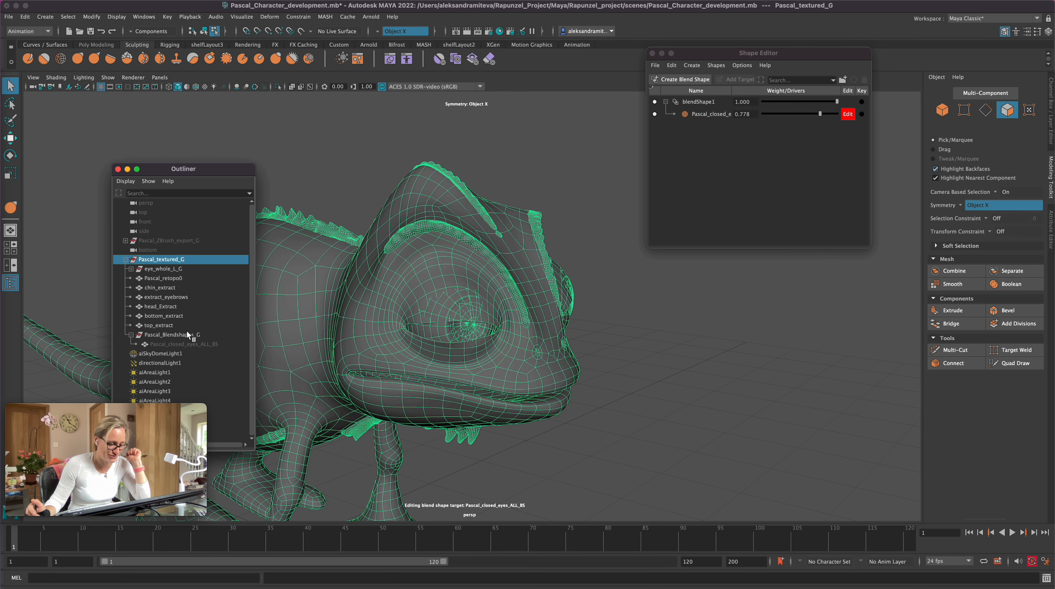
click(170, 278)
click(1006, 110)
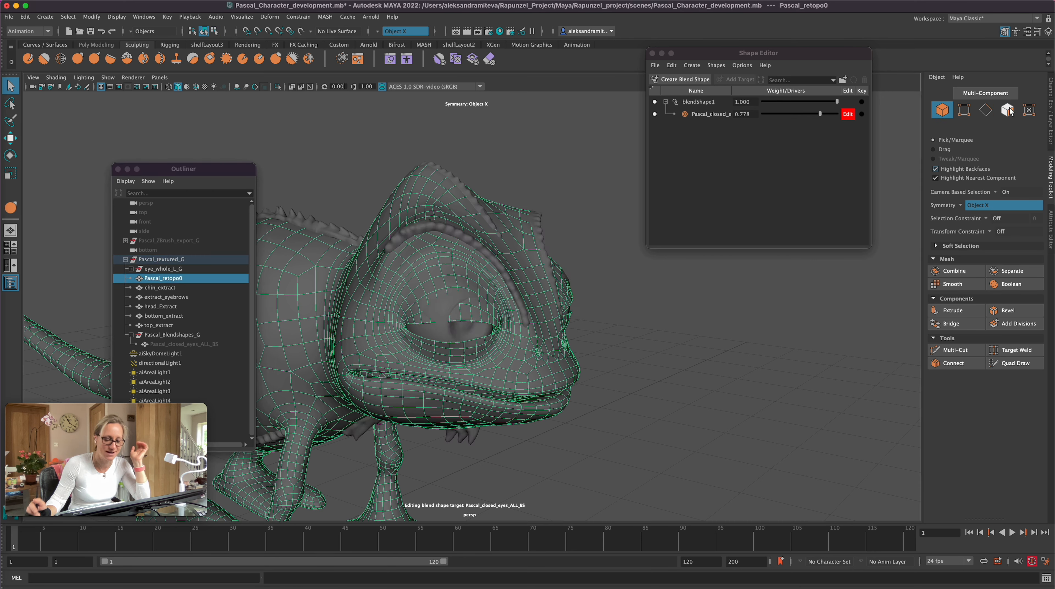
click(429, 295)
key(b)
drag(426, 289, 474, 312)
drag(417, 289, 467, 317)
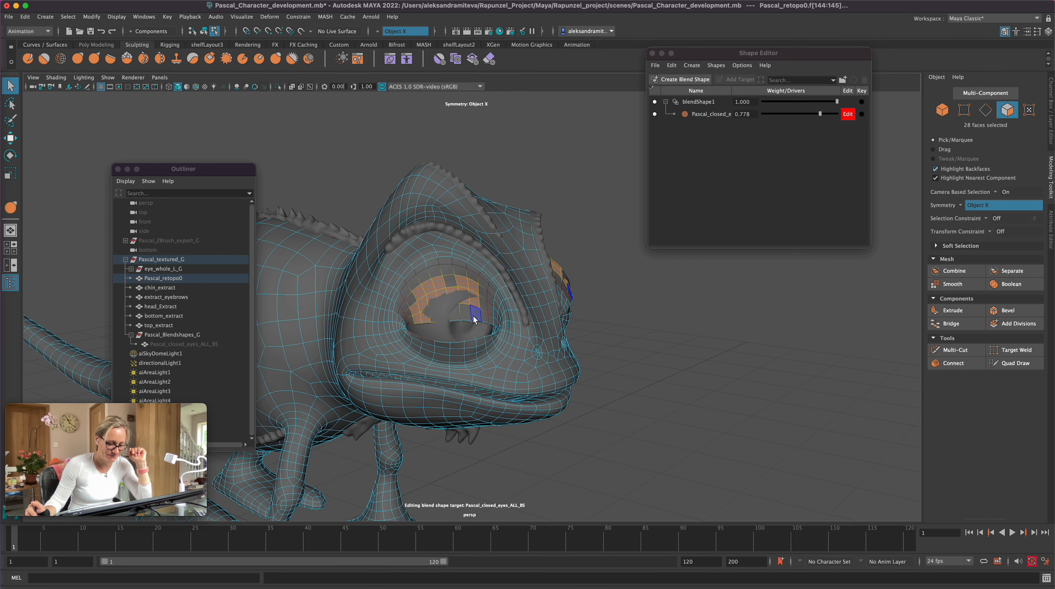
Step: Move the selected upper-lid faces outward so they clear the eyeball
alt+drag(671, 348, 672, 400)
key(w)
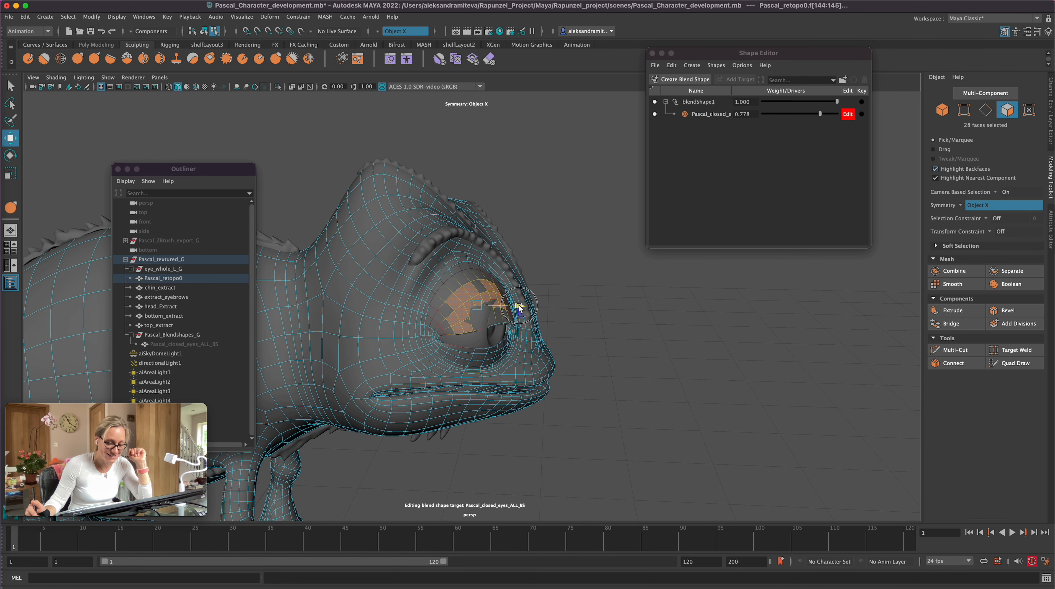
alt+drag(629, 382, 558, 376)
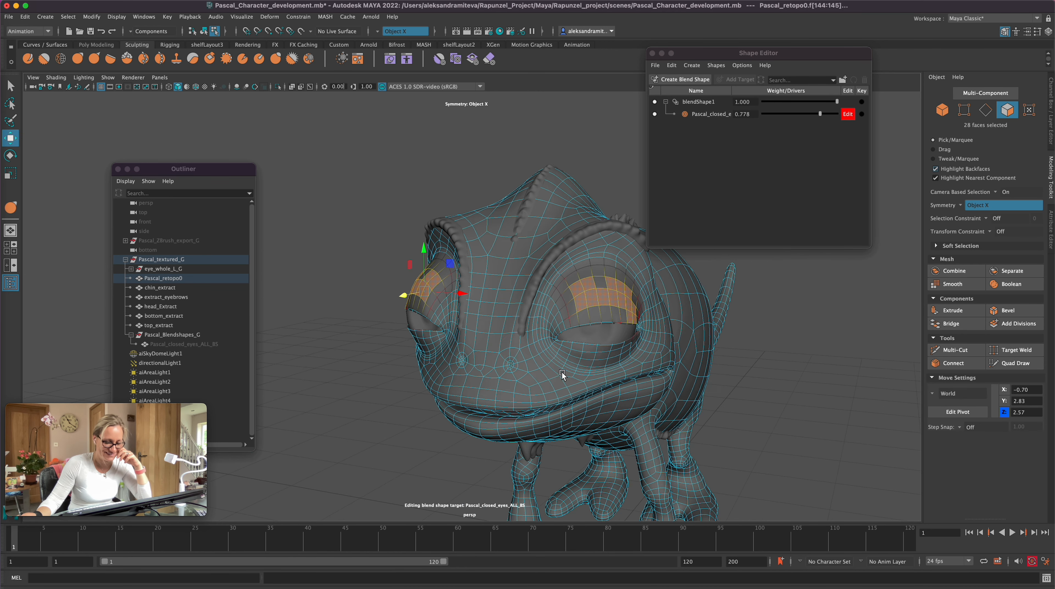
drag(421, 291, 419, 290)
alt+drag(395, 457, 450, 462)
alt+right_drag(669, 382, 726, 380)
Step: Add the missing upper-lid faces along the rim to the selection and move the whole patch outward over the eyeball
shift+click(420, 317)
shift+click(410, 319)
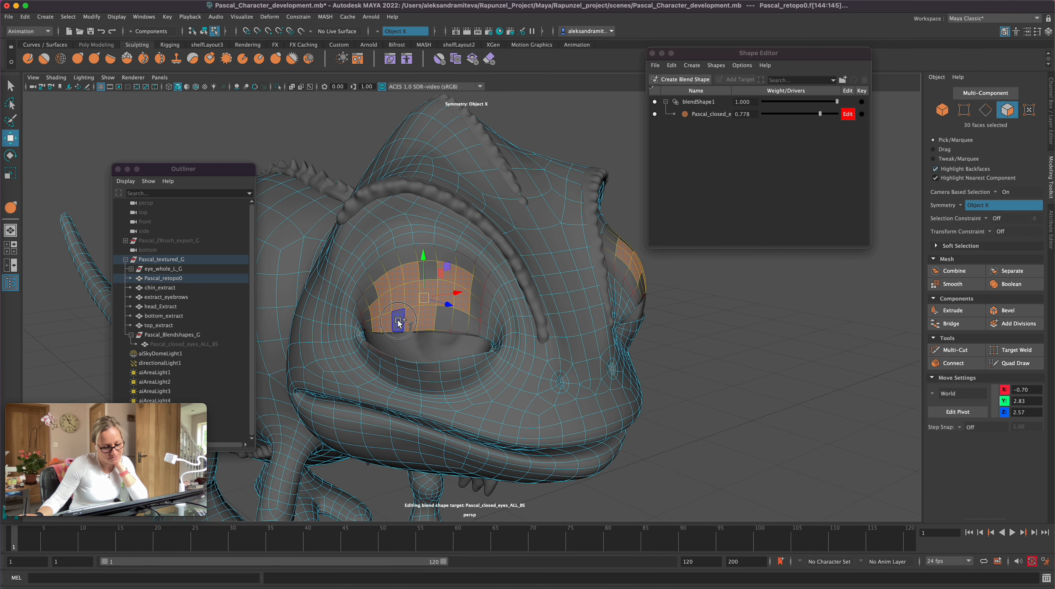
shift+click(398, 321)
shift+click(442, 321)
shift+click(458, 323)
alt+drag(669, 422, 726, 421)
drag(537, 302, 540, 302)
alt+drag(695, 400, 619, 394)
drag(380, 279, 377, 280)
alt+drag(767, 386, 842, 383)
Step: Adjust the position of the selected upper-lid faces at closed-eyes weights of 0.120 and 1
drag(820, 114, 772, 114)
alt+drag(745, 411, 732, 406)
drag(391, 267, 374, 268)
alt+drag(336, 468, 412, 480)
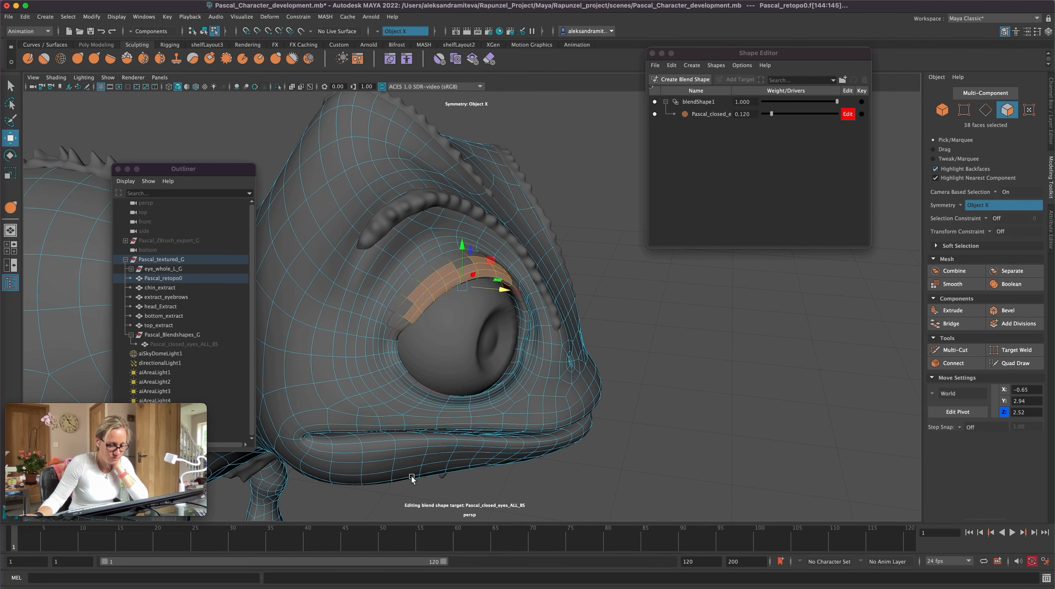
drag(771, 114, 838, 116)
alt+drag(636, 364, 611, 363)
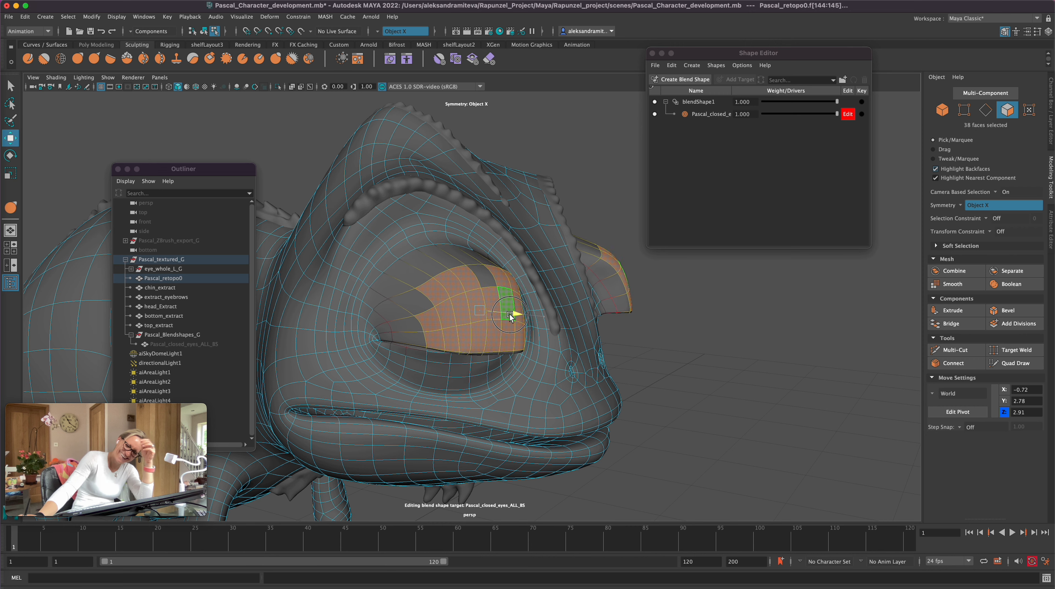
alt+drag(722, 366, 673, 354)
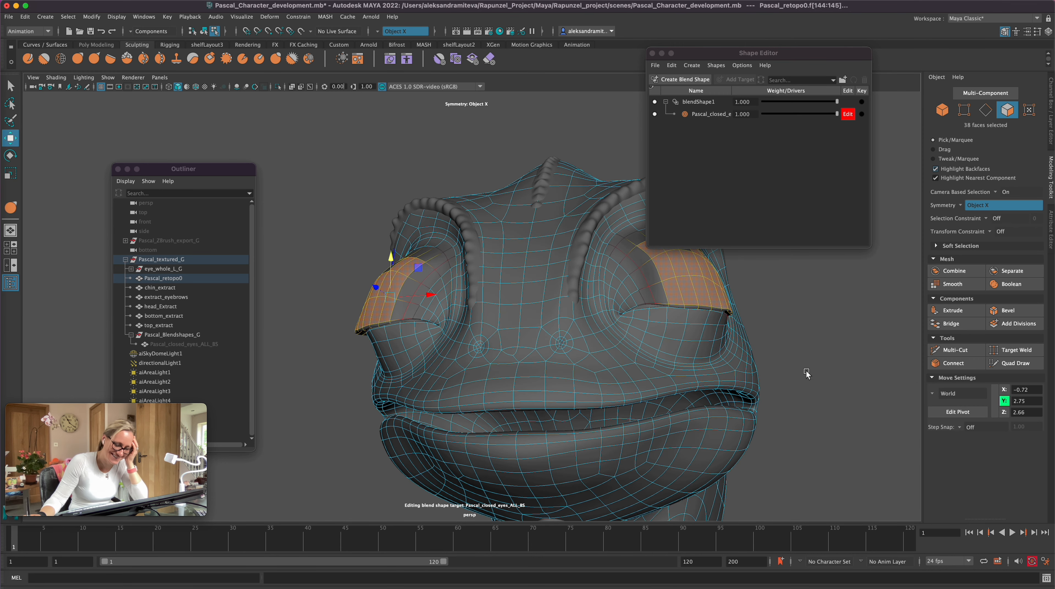
Step: Try raising the selected upper-lid faces and test the closed-eyes shape at weights of 0.519 and 1
alt+drag(392, 260, 836, 365)
drag(834, 116, 801, 116)
alt+drag(537, 371, 598, 367)
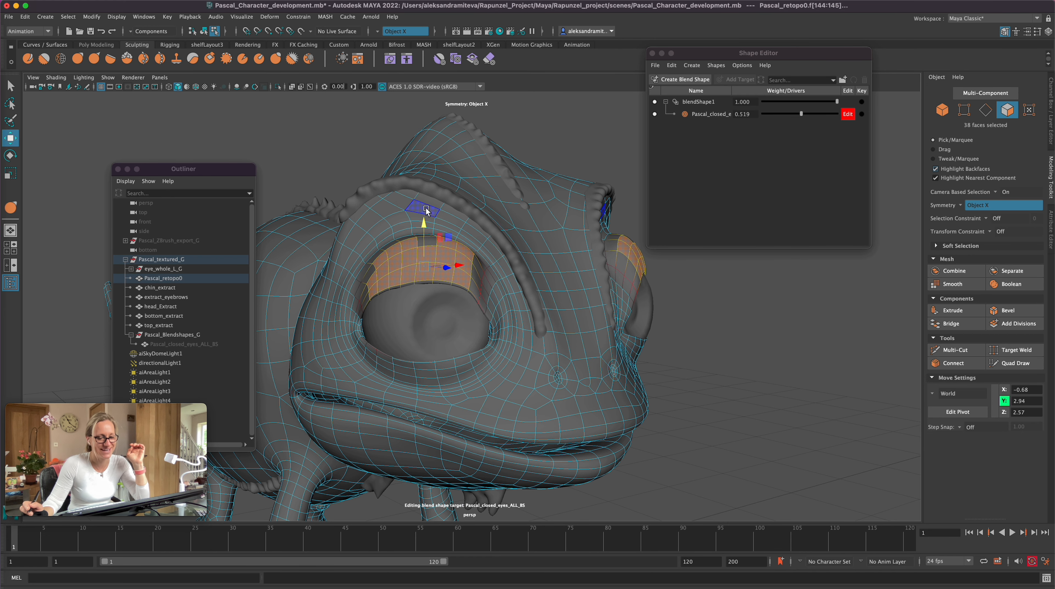
alt+drag(784, 359, 685, 361)
drag(801, 114, 882, 142)
mouse_move(797, 346)
alt+mouse_down()
mouse_move(847, 365)
mouse_move(794, 366)
mouse_move(810, 363)
alt+mouse_up()
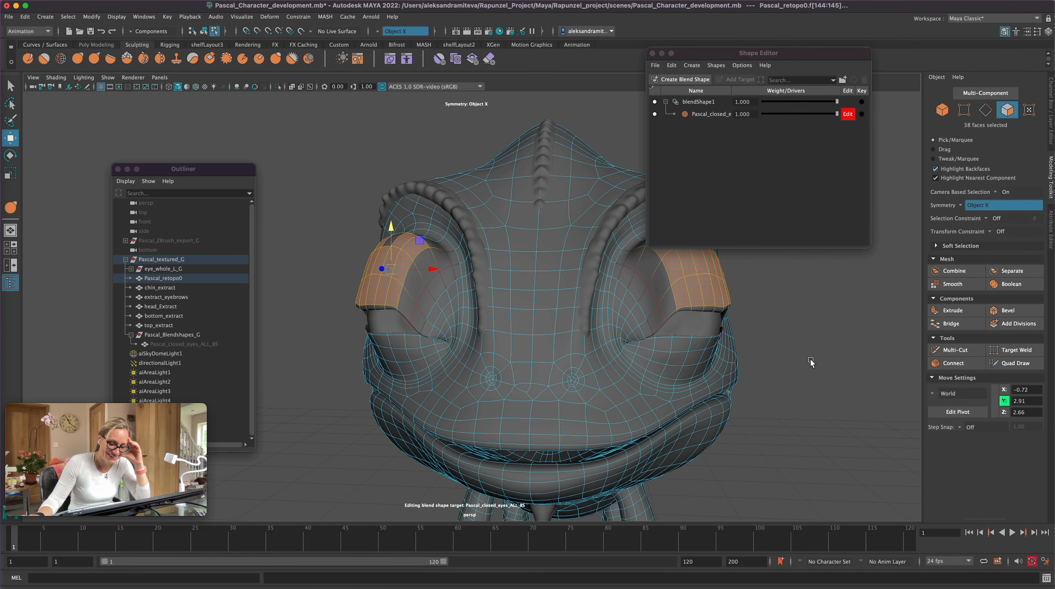
Step: Undo the last upper-lid changes, lower the closed-eyes weight to 0.057 and save the scene
key(super+z)
key(super+z)
key(super+z)
drag(836, 114, 765, 126)
key(super+s)
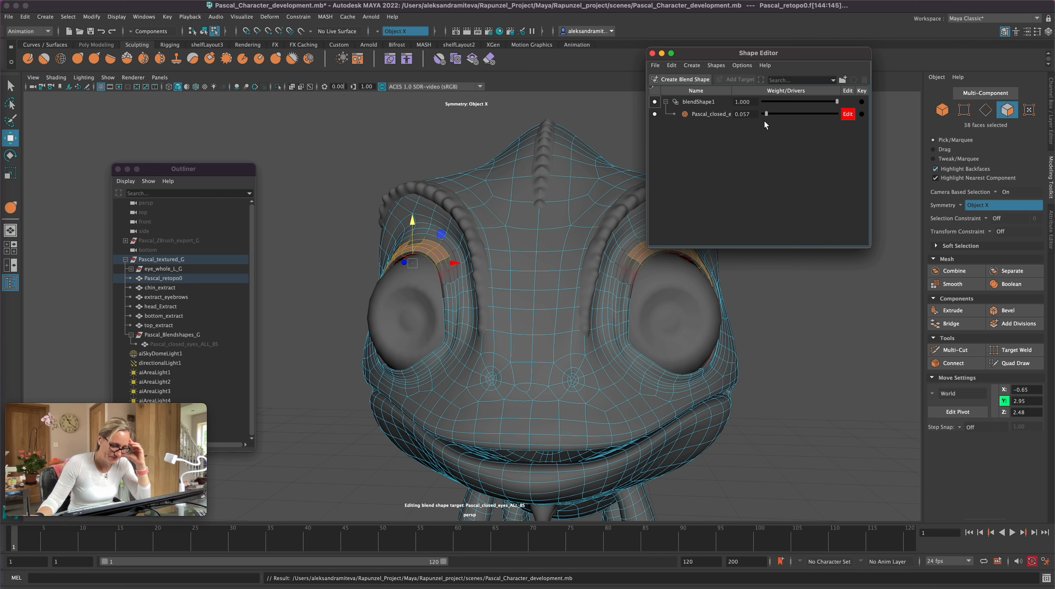